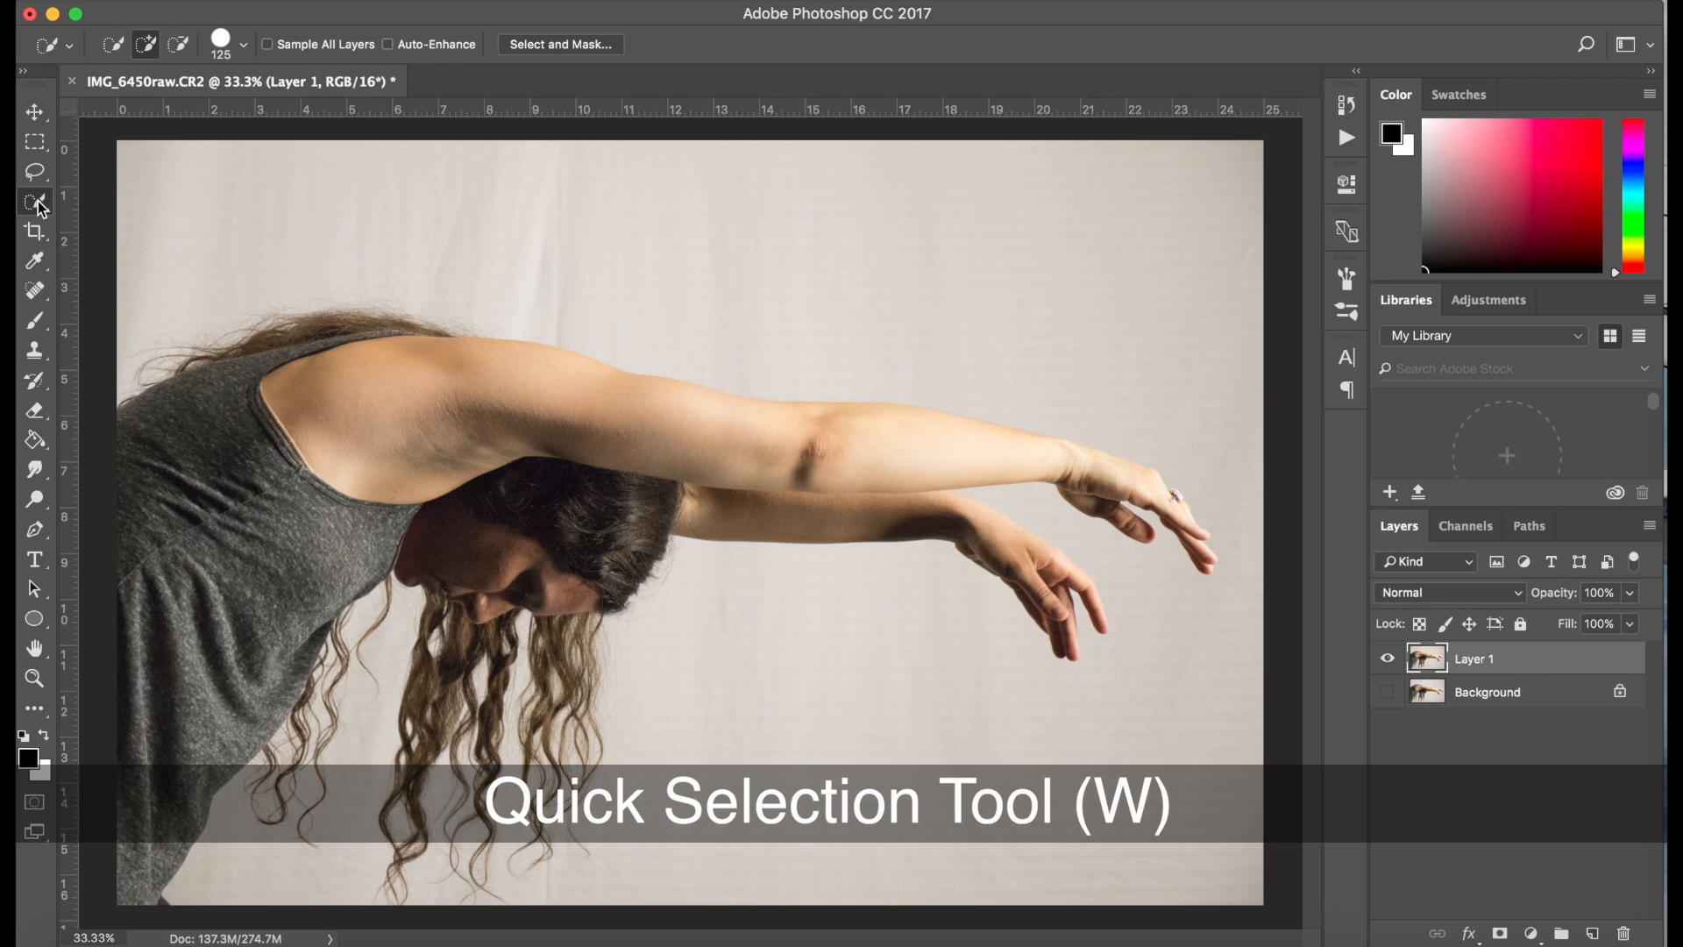
Select the woman's arms, hands, shirt and hair with the Quick Selection tool, subtracting the background between the hands
drag(351, 411, 468, 412)
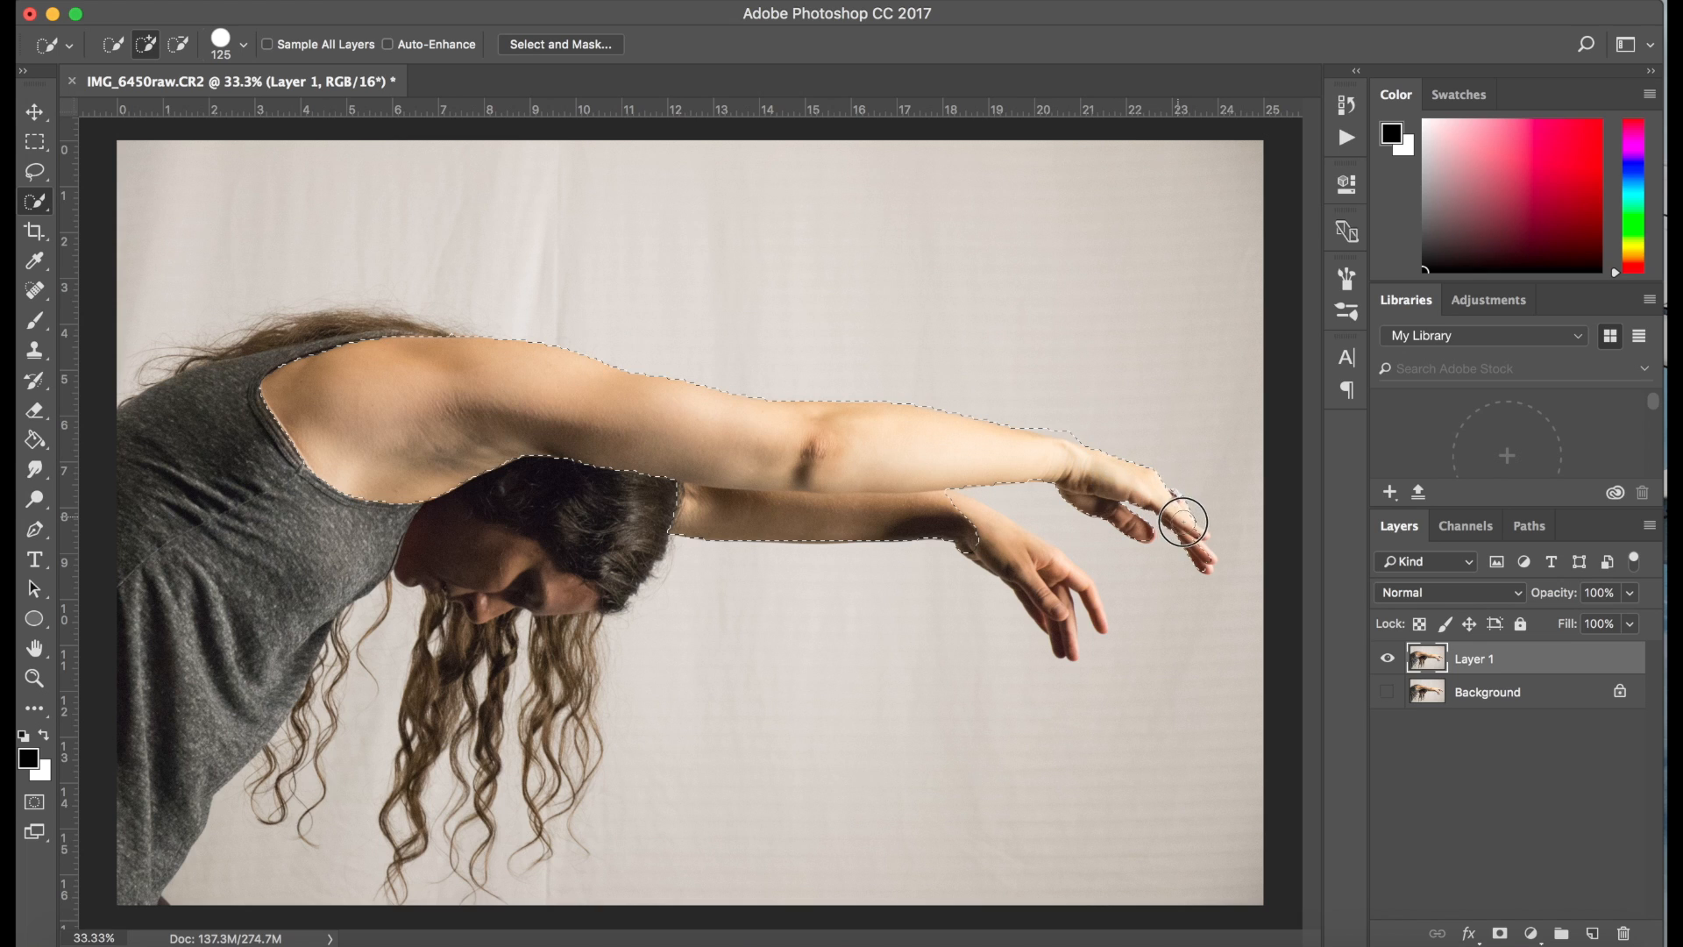
mouse_move(999, 553)
mouse_down()
mouse_move(1017, 543)
mouse_move(1096, 612)
mouse_up()
mouse_move(318, 507)
mouse_down()
mouse_move(253, 513)
mouse_move(163, 605)
mouse_move(145, 557)
mouse_up()
mouse_move(392, 611)
mouse_down()
mouse_move(454, 614)
mouse_move(482, 552)
mouse_move(525, 547)
mouse_move(497, 648)
mouse_move(576, 618)
mouse_move(574, 681)
mouse_move(542, 731)
mouse_up()
drag(541, 826, 526, 803)
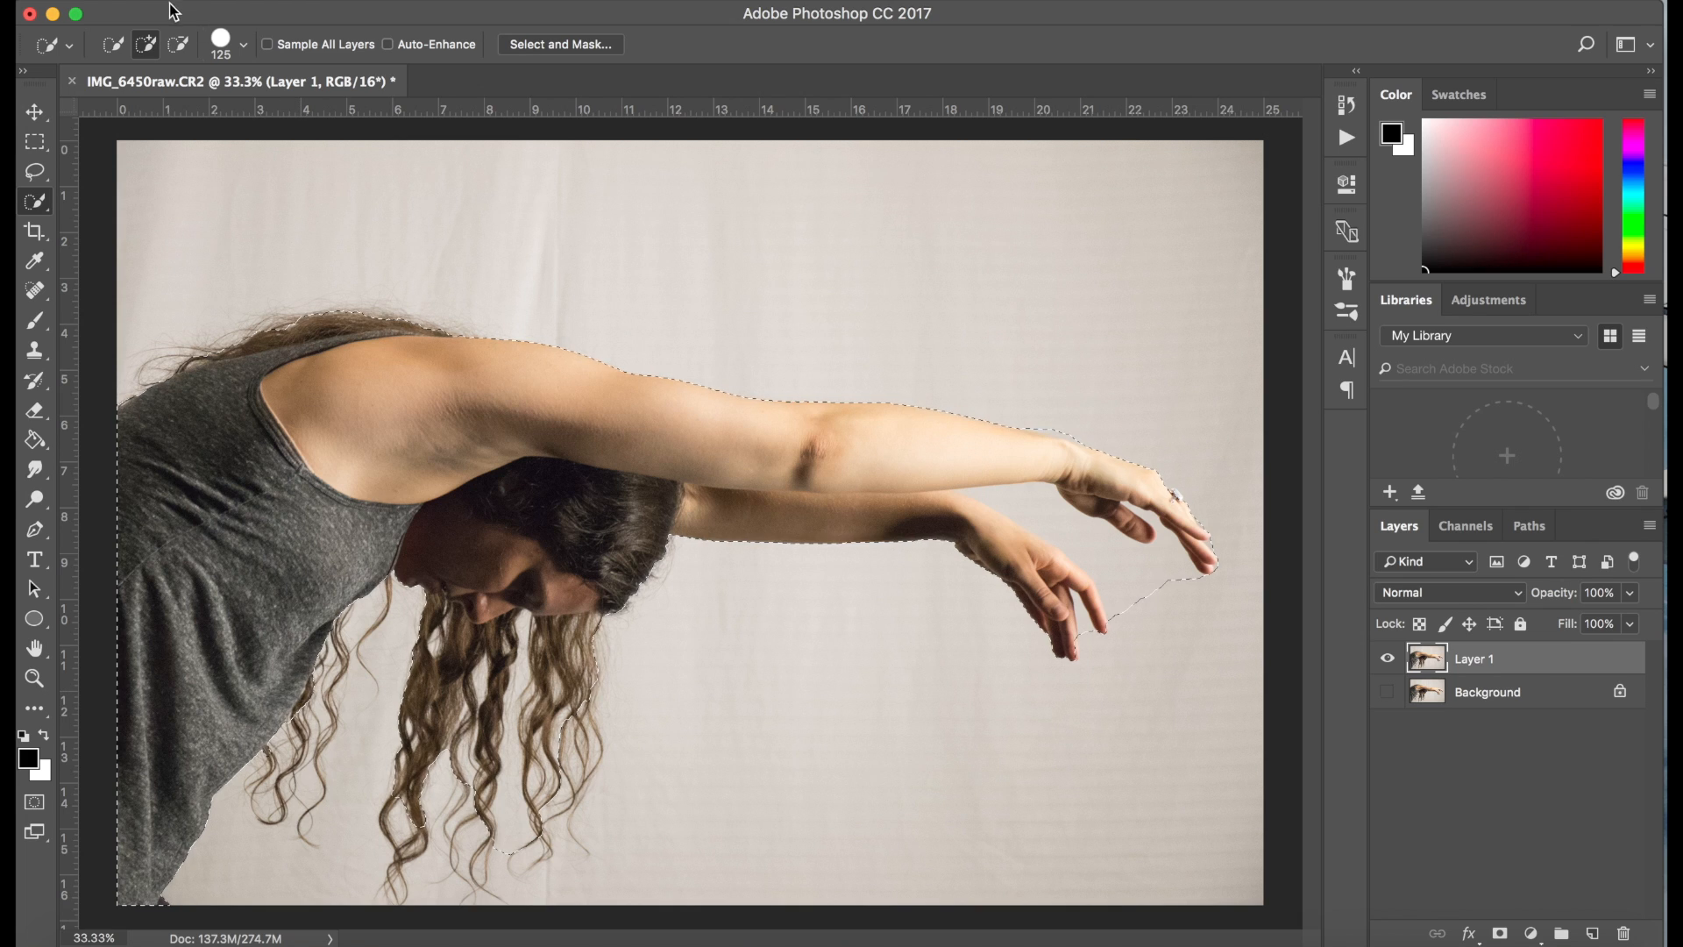
click(178, 47)
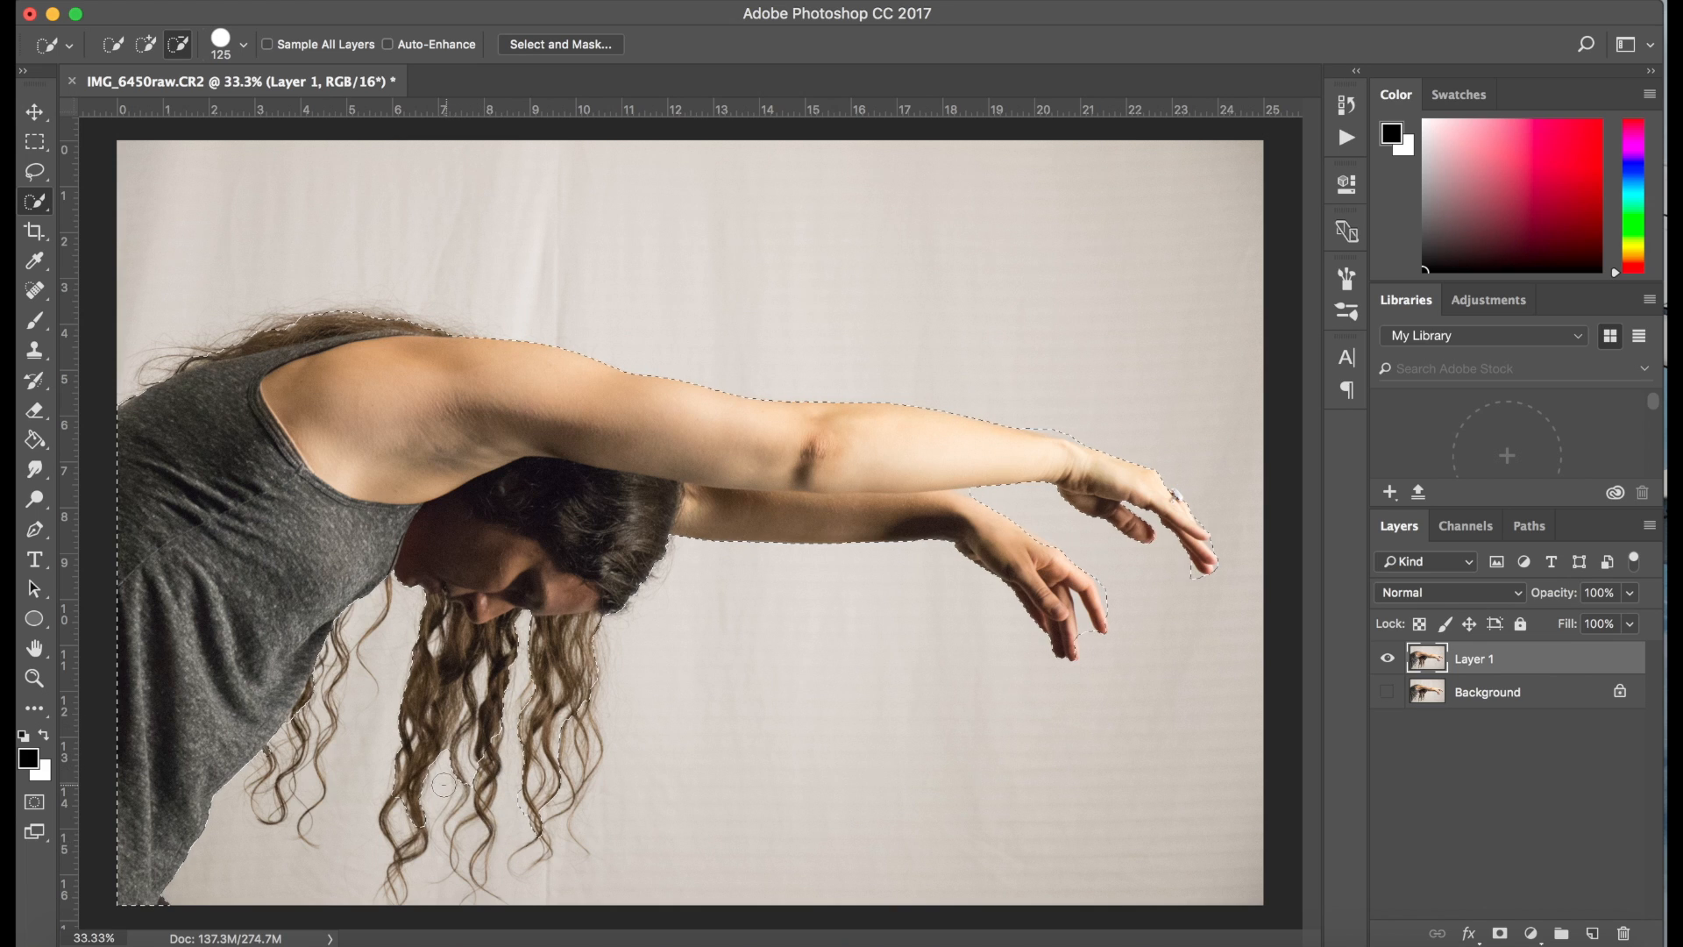
Open the selection in Select and Mask with the Overlay view and set the overlay opacity to 30%
click(552, 45)
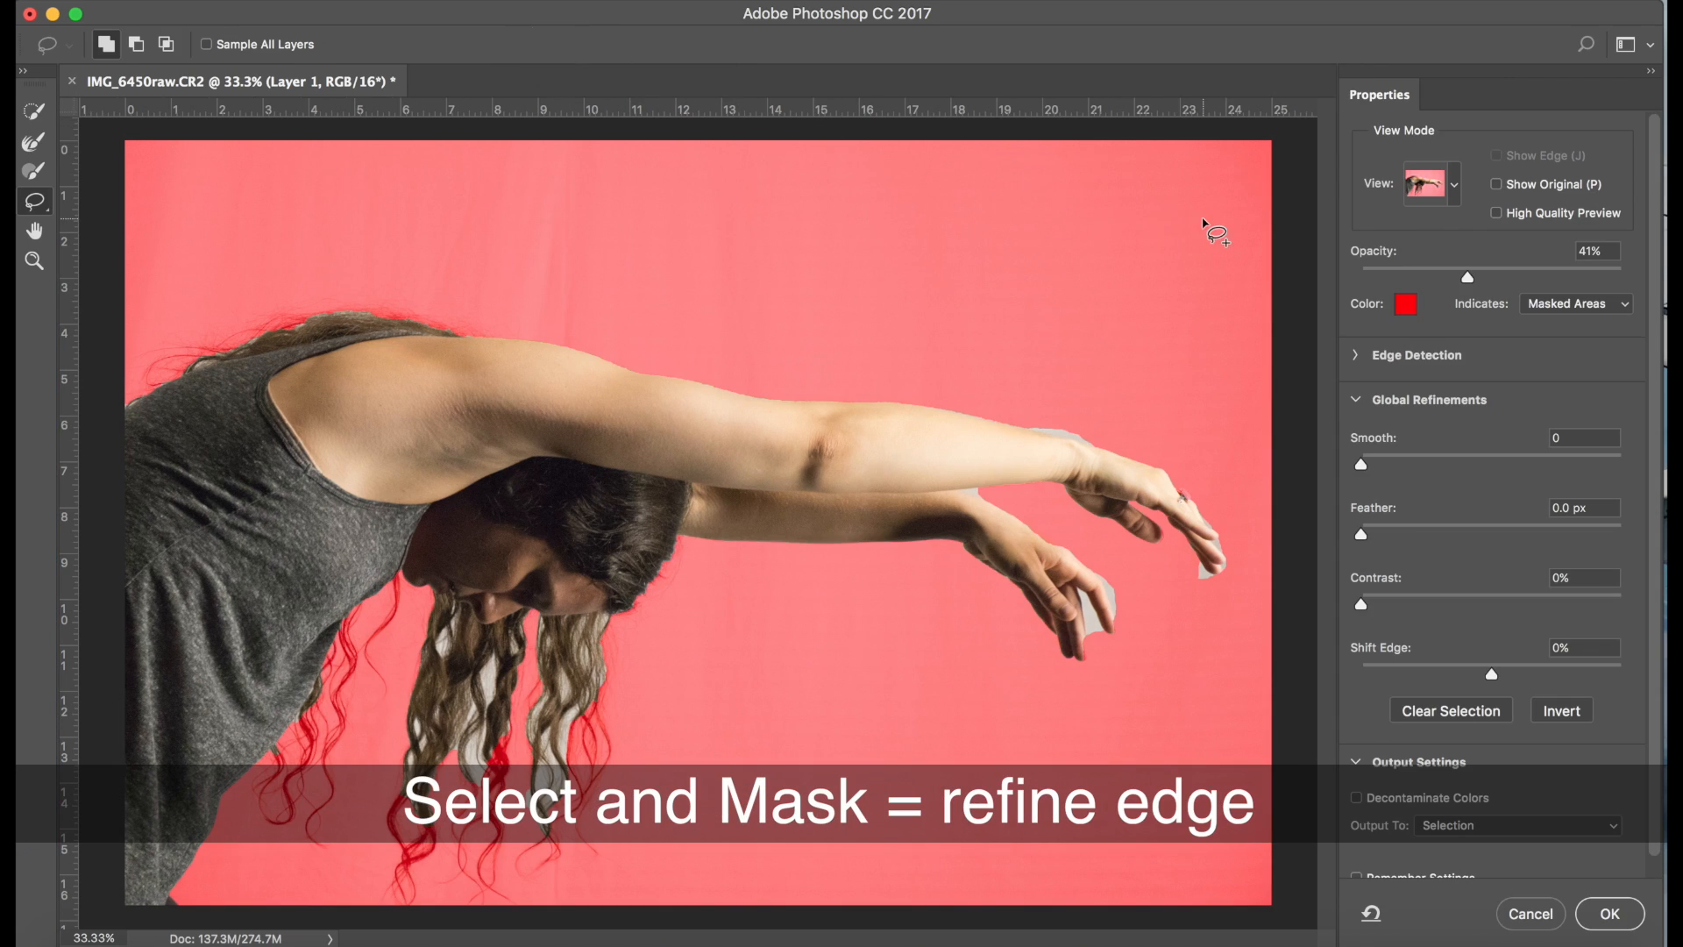
click(1455, 186)
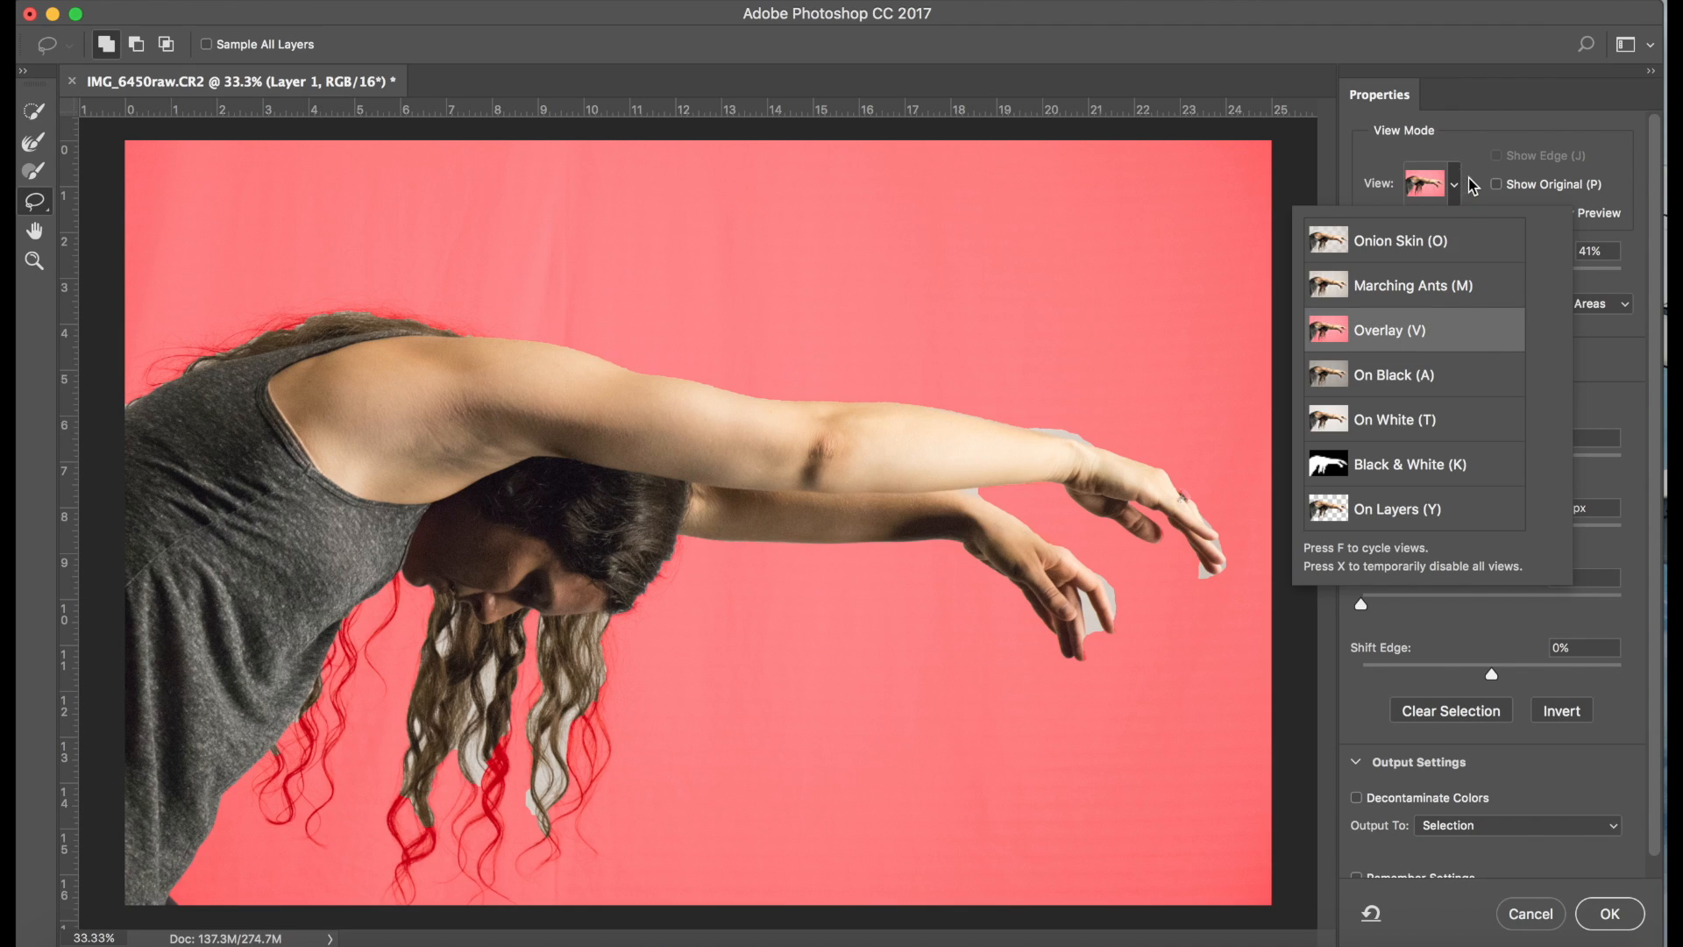
click(1473, 185)
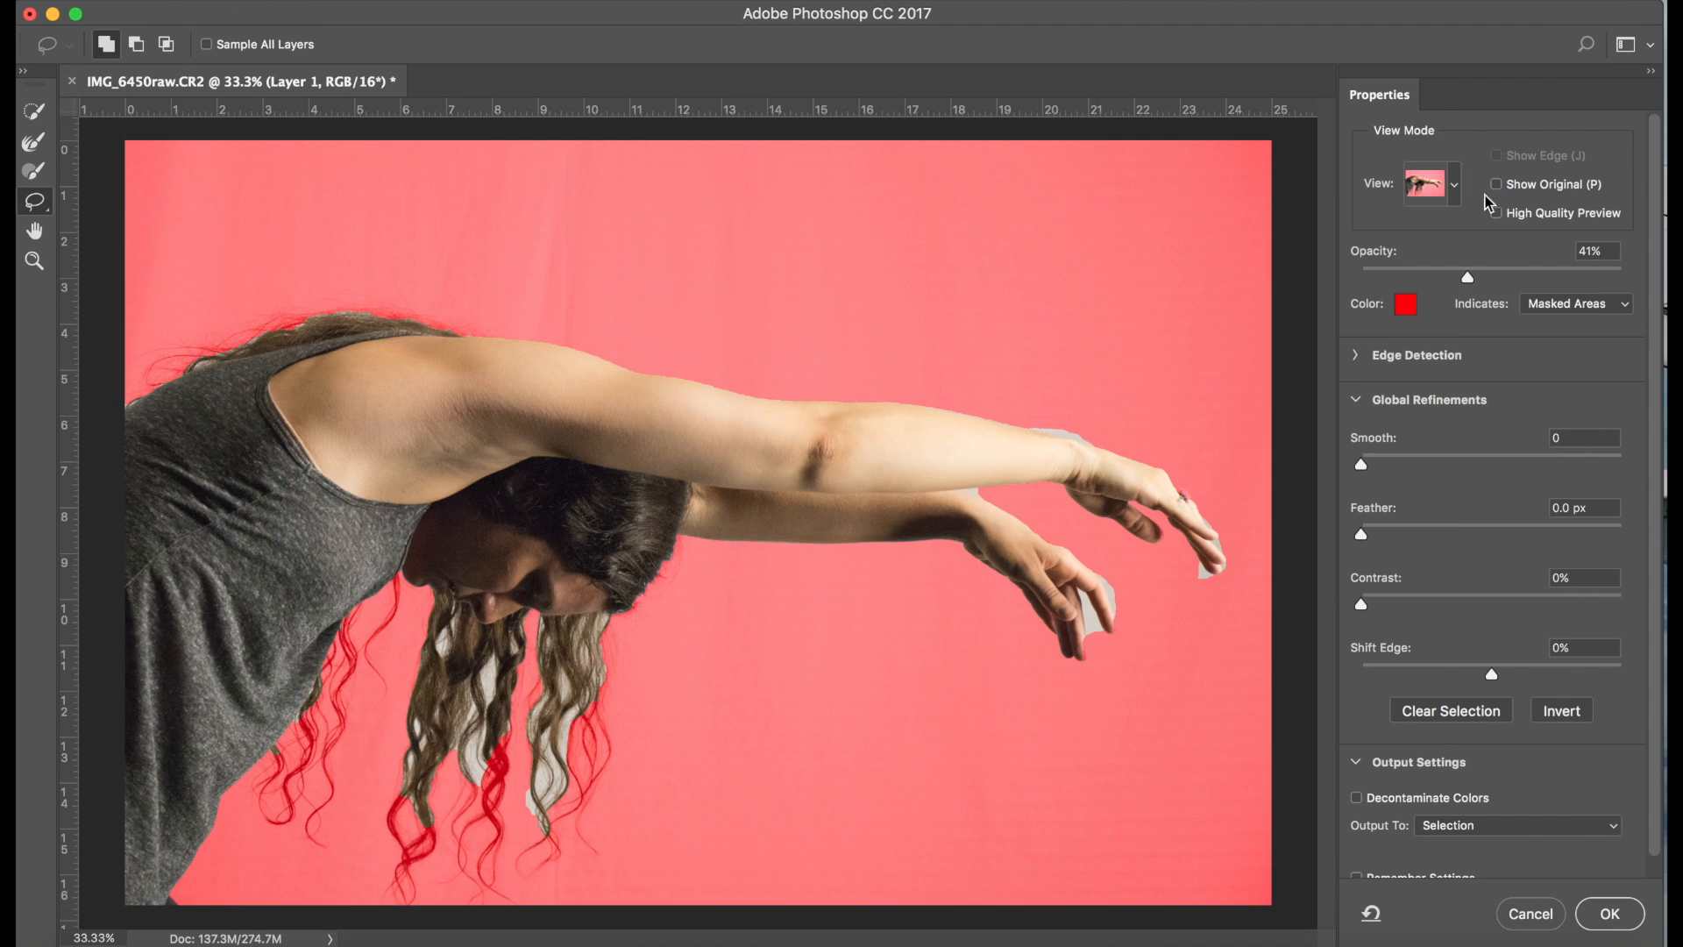
mouse_move(1469, 278)
mouse_down()
mouse_move(1576, 281)
mouse_move(1440, 286)
mouse_up()
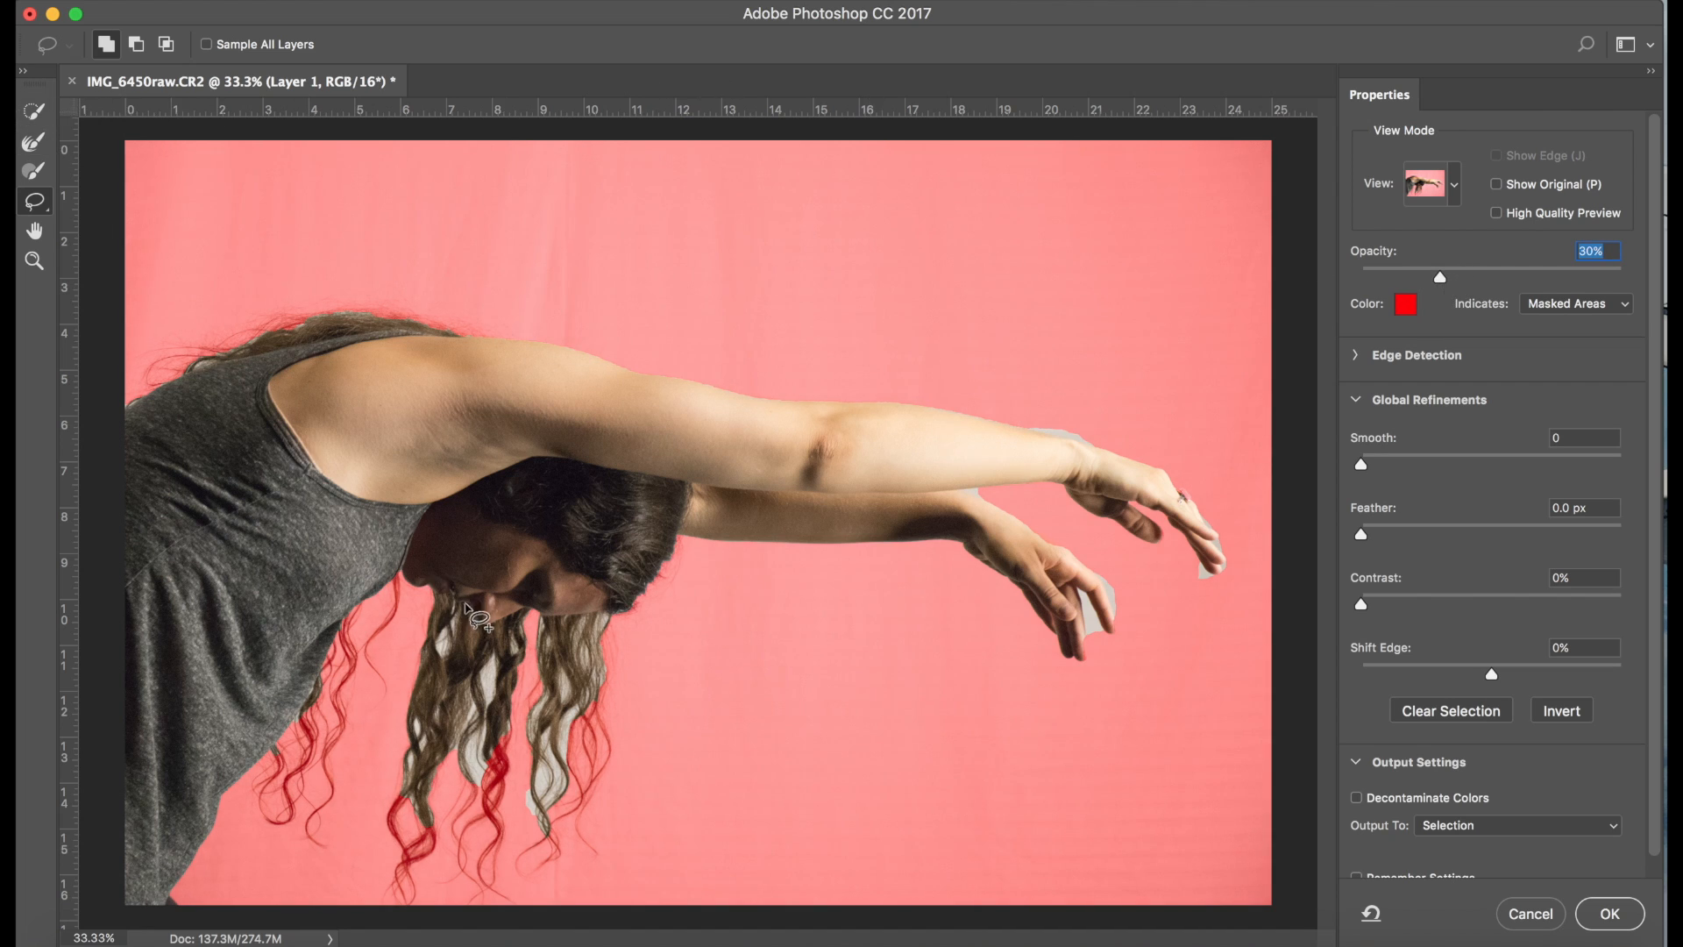
Brush over the background gaps inside the hanging hair strands with the Refine Edge Brush at size 50
click(32, 142)
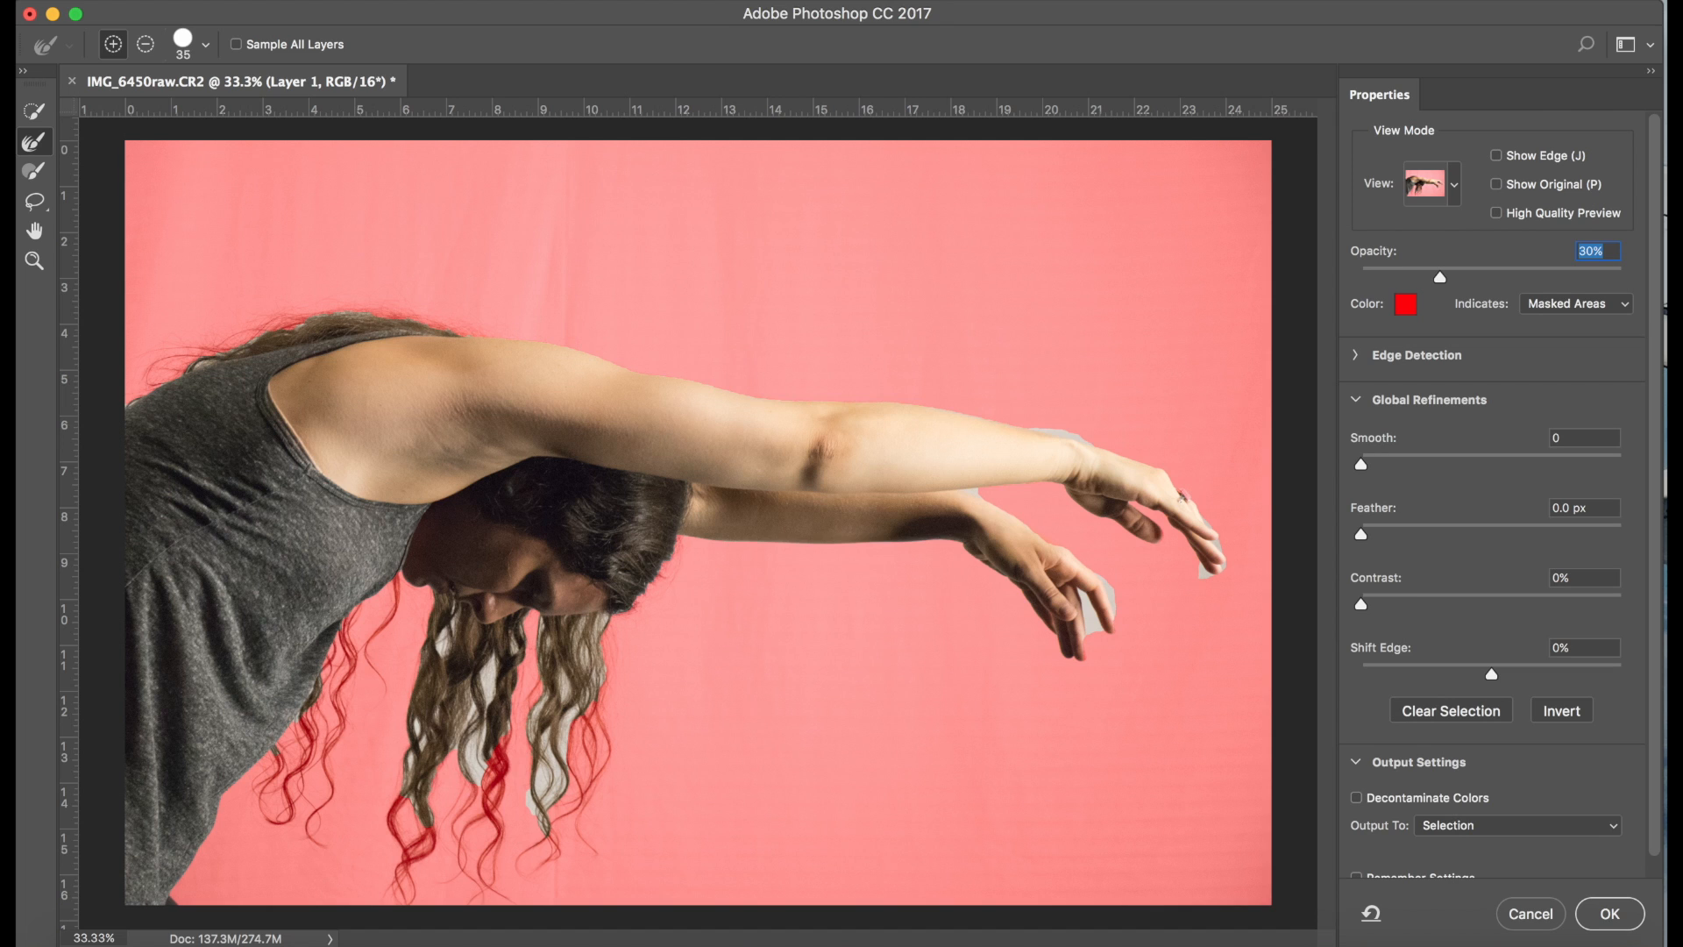
scroll(516, 633, up, 5)
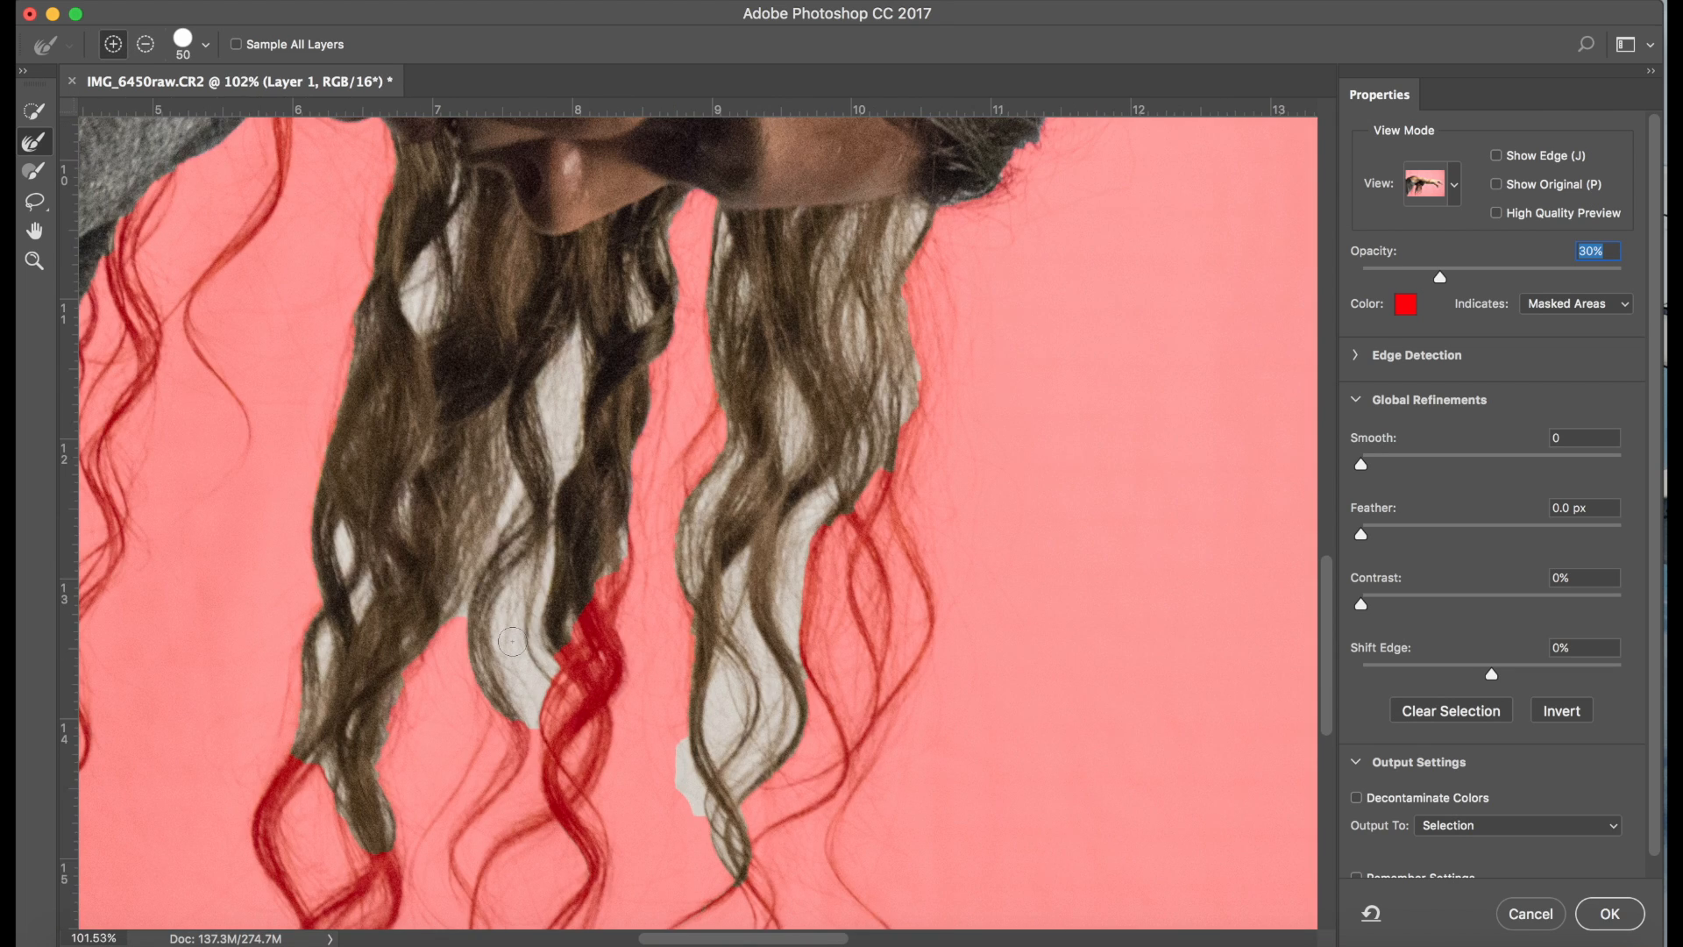
scroll(475, 379, down, 2)
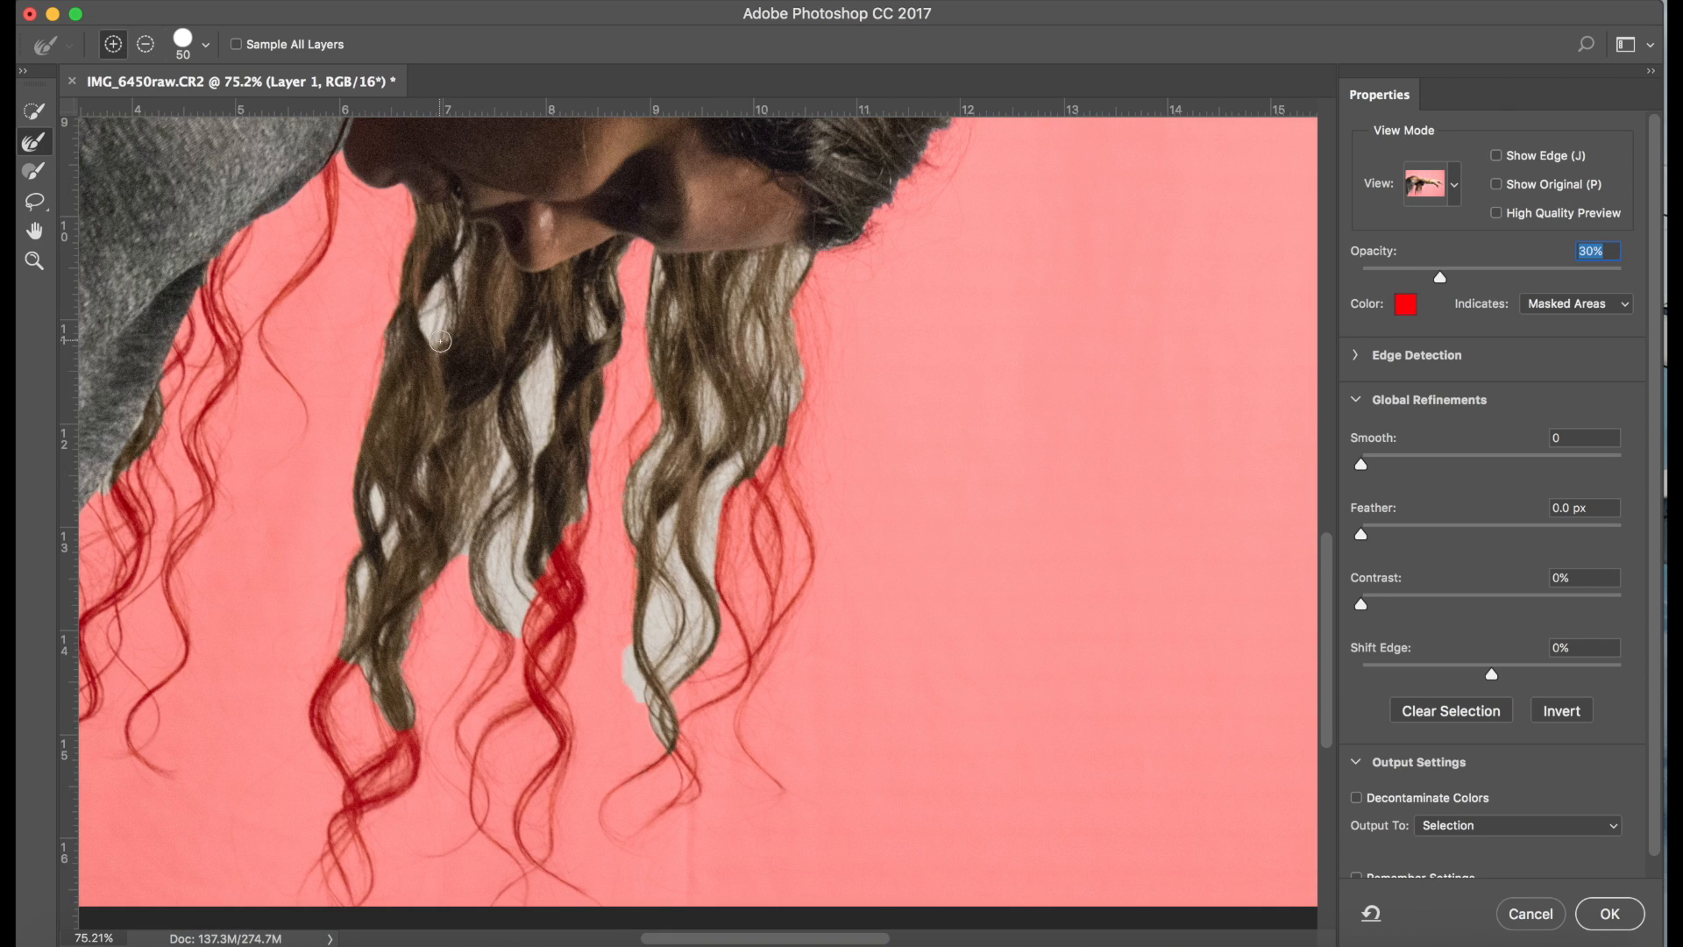
mouse_move(443, 290)
mouse_down()
mouse_move(437, 323)
mouse_move(462, 248)
mouse_move(457, 283)
mouse_up()
mouse_move(550, 377)
mouse_down()
mouse_move(540, 426)
mouse_move(538, 368)
mouse_move(514, 596)
mouse_up()
mouse_move(735, 469)
mouse_down()
mouse_move(682, 659)
mouse_move(640, 668)
mouse_up()
Enlarge the Refine Edge Brush and clear the remaining background from the upper and middle parts of the hanging hair
key(bracketright)
key(bracketright)
key(bracketright)
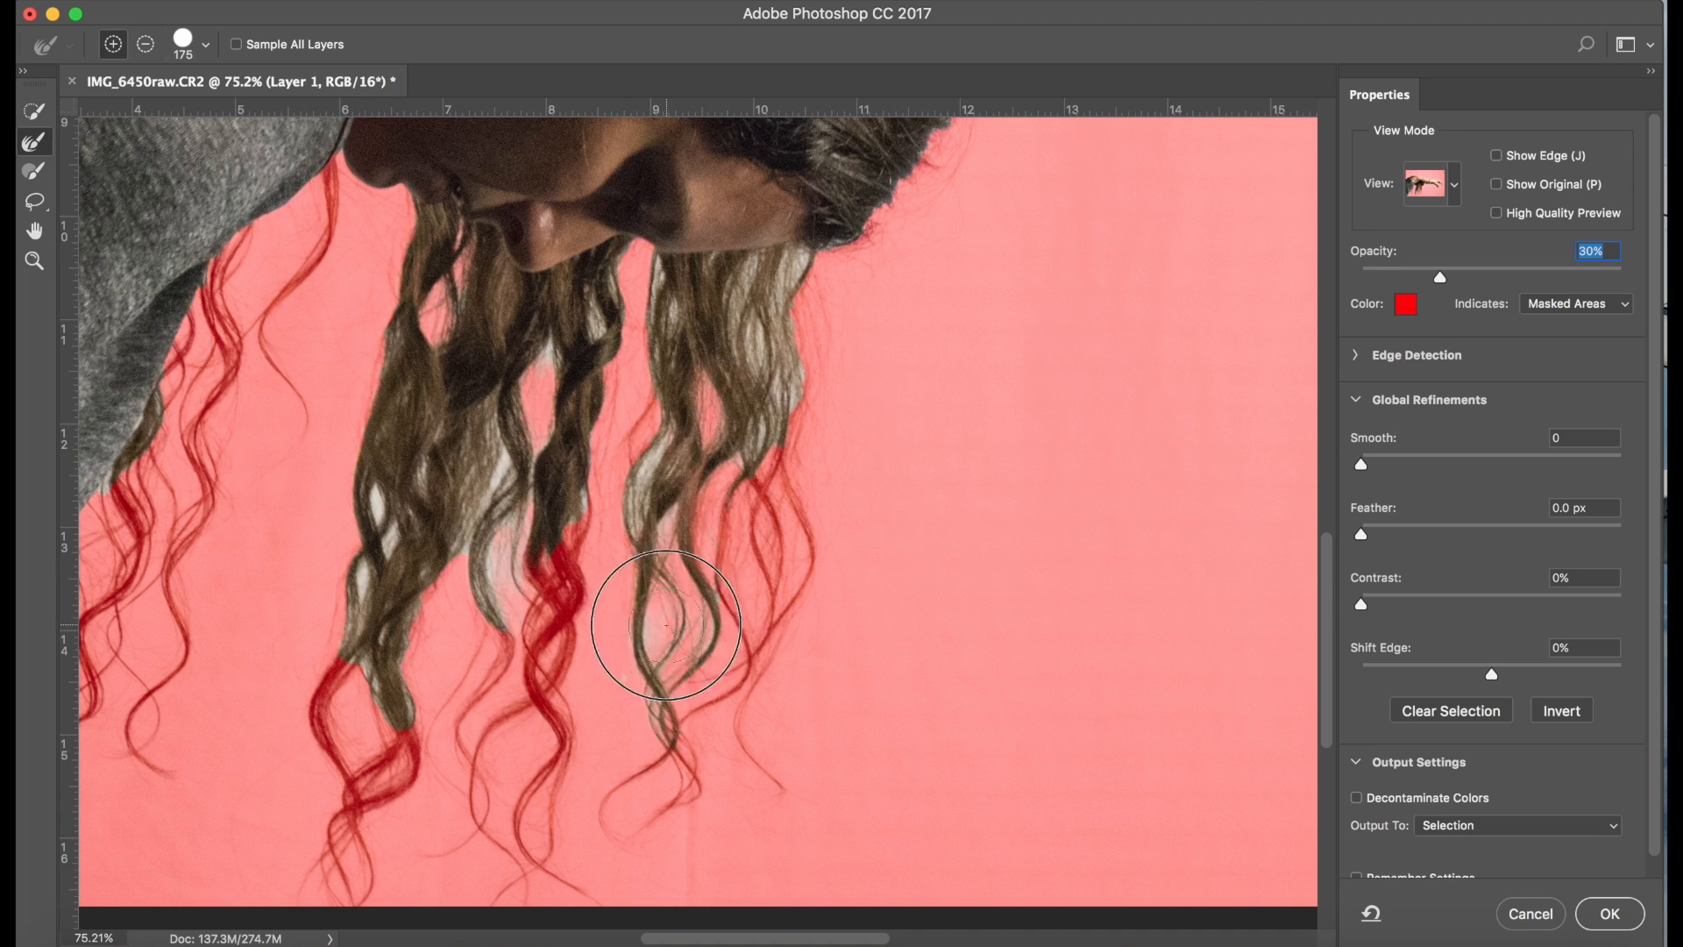
mouse_move(658, 278)
mouse_down()
mouse_move(663, 493)
mouse_move(710, 542)
mouse_up()
drag(542, 359, 522, 459)
drag(496, 548, 517, 600)
drag(382, 504, 391, 554)
drag(593, 307, 611, 279)
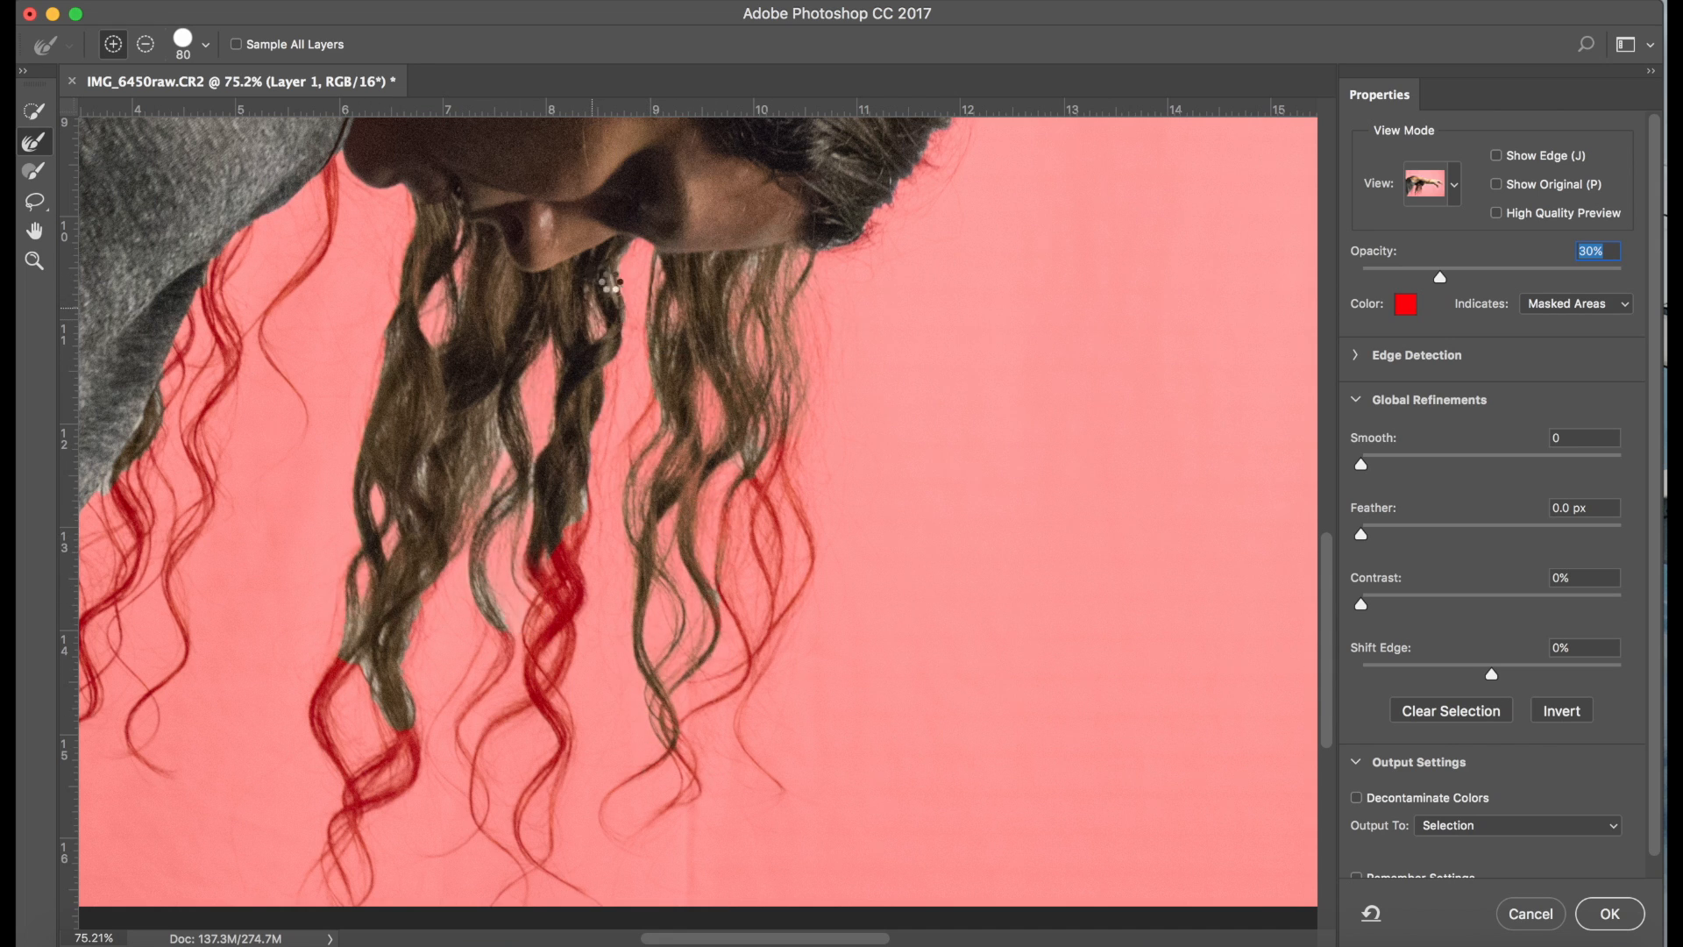
Refine the edges of the masked lower curls in the middle and outer hair strands to include them in the selection
scroll(566, 438, down, 5)
mouse_move(571, 411)
mouse_down()
mouse_move(488, 687)
mouse_move(557, 626)
mouse_up()
drag(498, 487, 447, 630)
drag(770, 307, 757, 517)
mouse_move(750, 364)
mouse_down()
mouse_move(811, 416)
mouse_move(767, 480)
mouse_up()
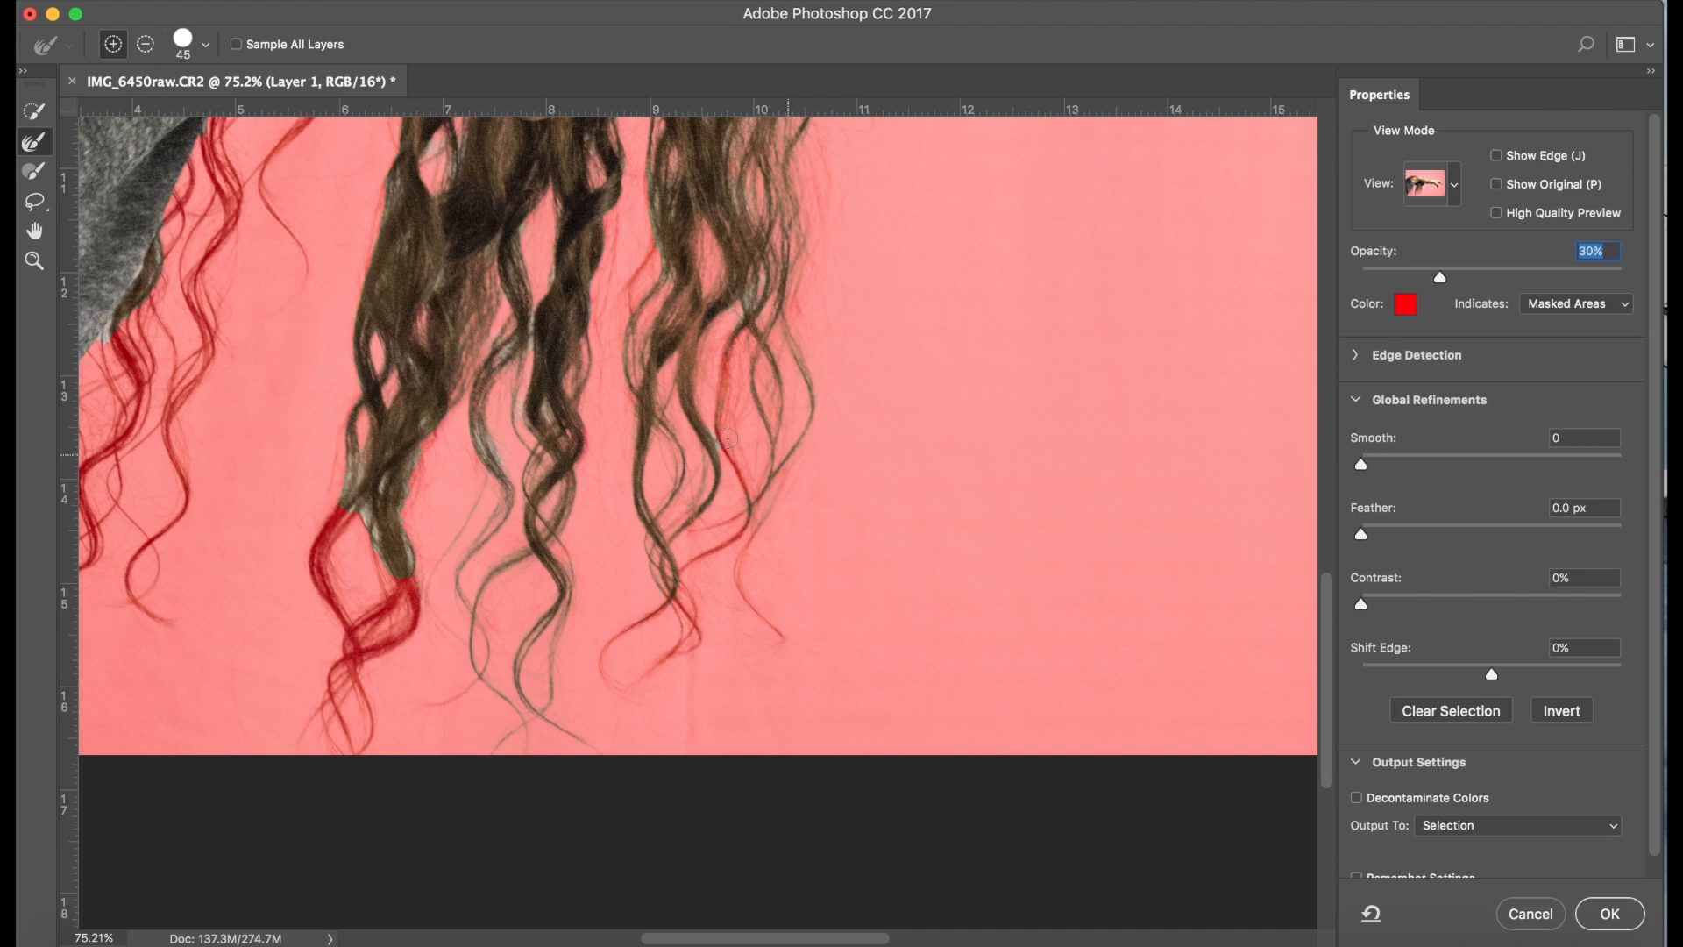
mouse_move(716, 435)
mouse_down()
mouse_move(747, 522)
mouse_move(683, 569)
mouse_up()
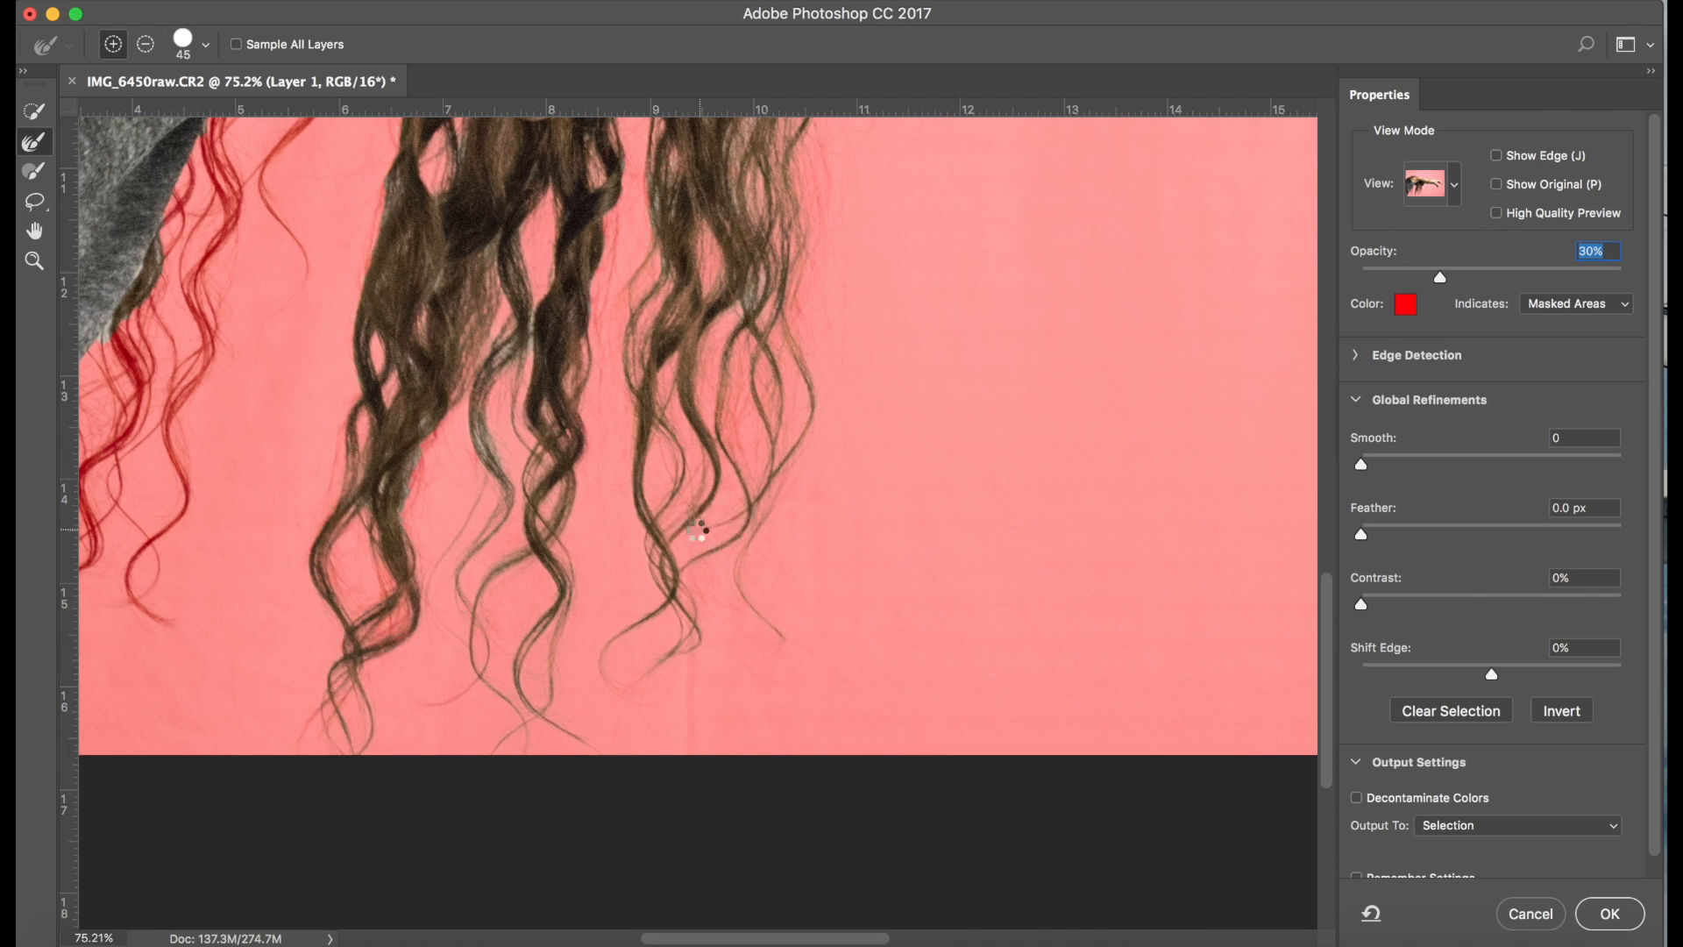
Refine the thin curls hanging beside the grey shirt, enlarging the brush to cover the full strands
scroll(696, 531, left, 5)
drag(342, 397, 304, 526)
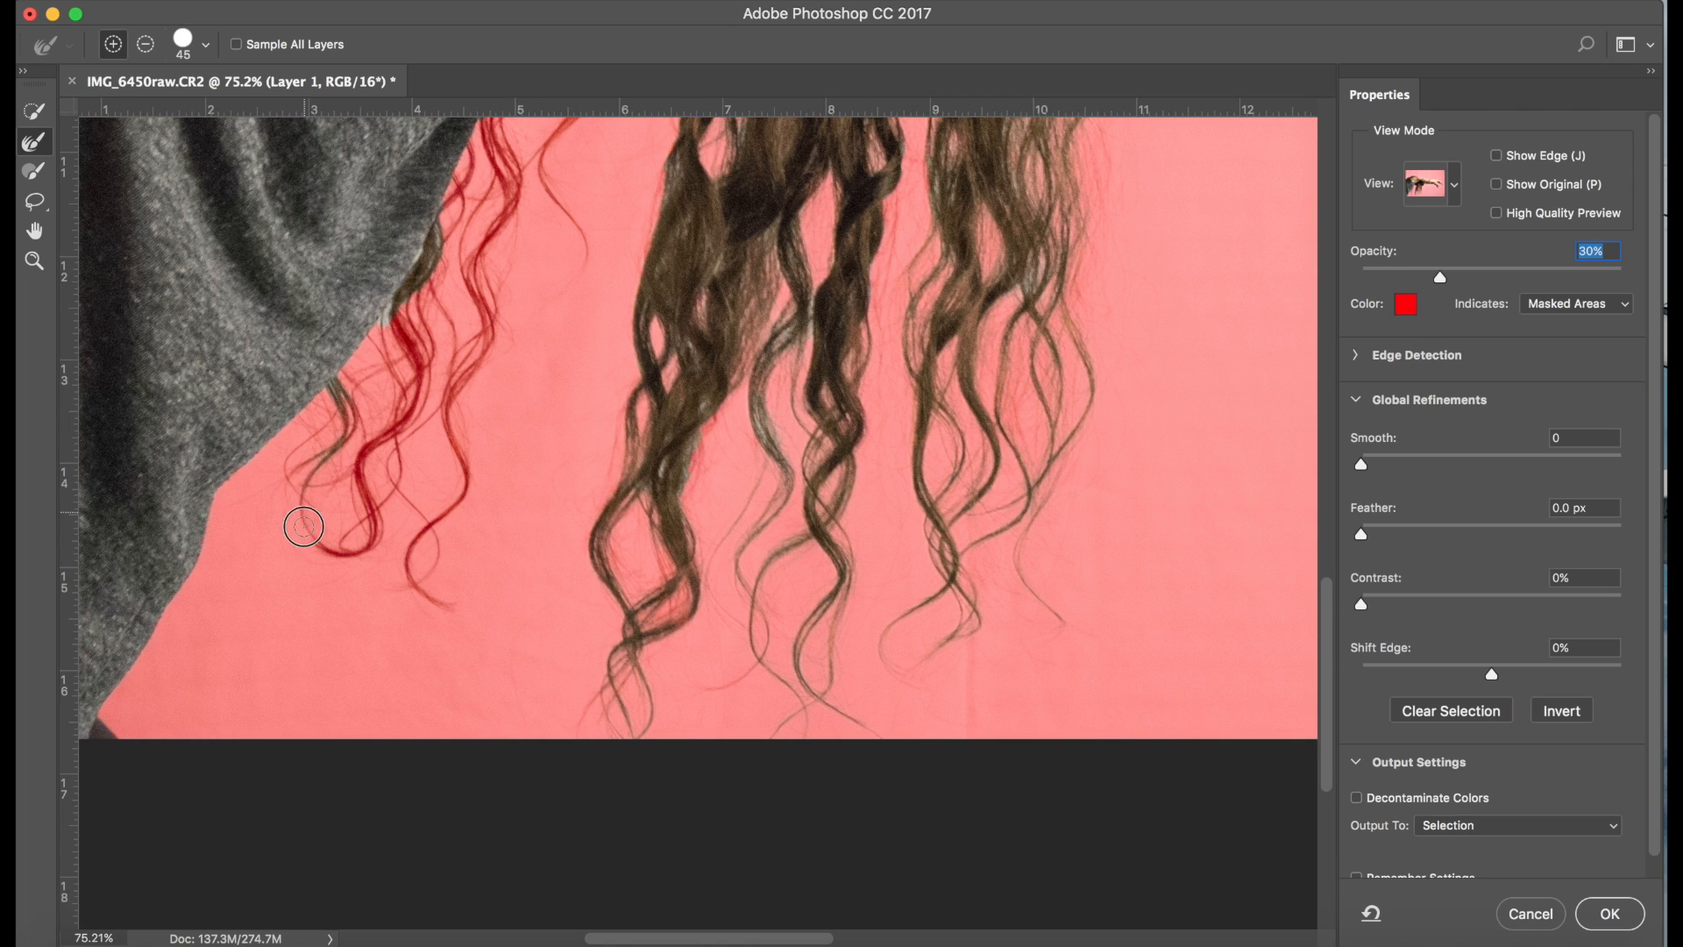
drag(347, 401, 351, 421)
mouse_move(402, 308)
mouse_down()
mouse_move(418, 367)
mouse_move(386, 436)
mouse_up()
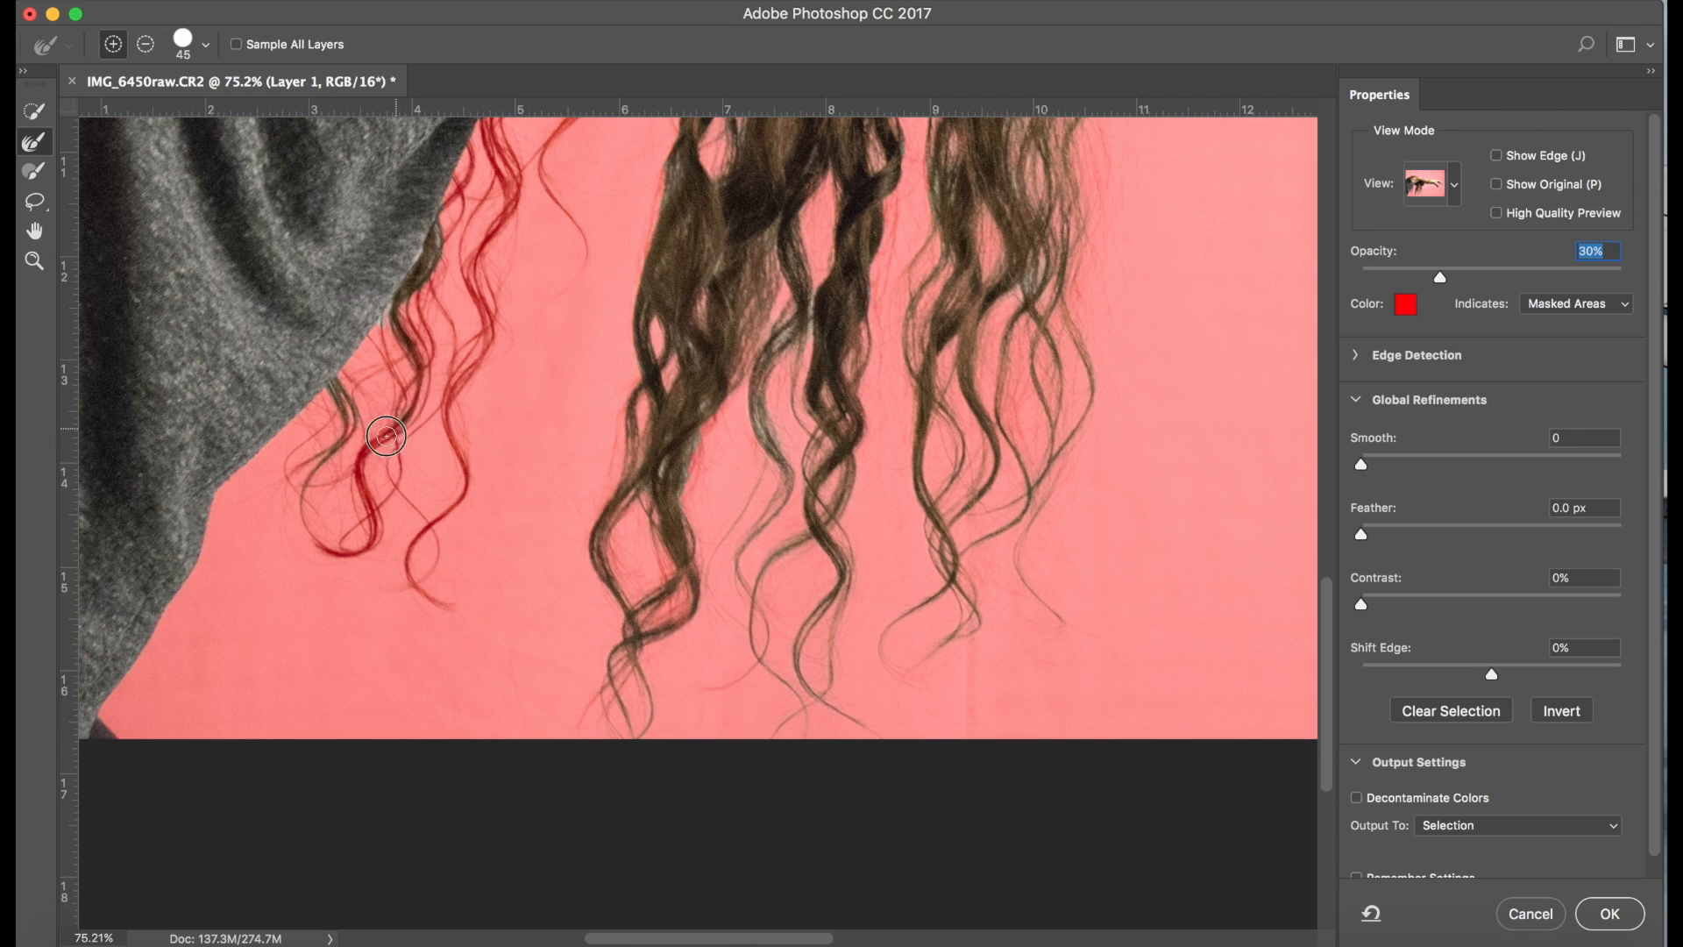
scroll(385, 436, up, 5)
key(bracketright)
key(bracketright)
key(bracketright)
mouse_move(496, 438)
mouse_down()
mouse_move(438, 627)
mouse_move(422, 840)
mouse_up()
mouse_move(477, 393)
mouse_down()
mouse_move(481, 551)
mouse_move(347, 616)
mouse_up()
Refine the selection edge along the upper side of the forearm to the wrist at brush size 50
scroll(771, 702, up, 5)
scroll(772, 702, right, 8)
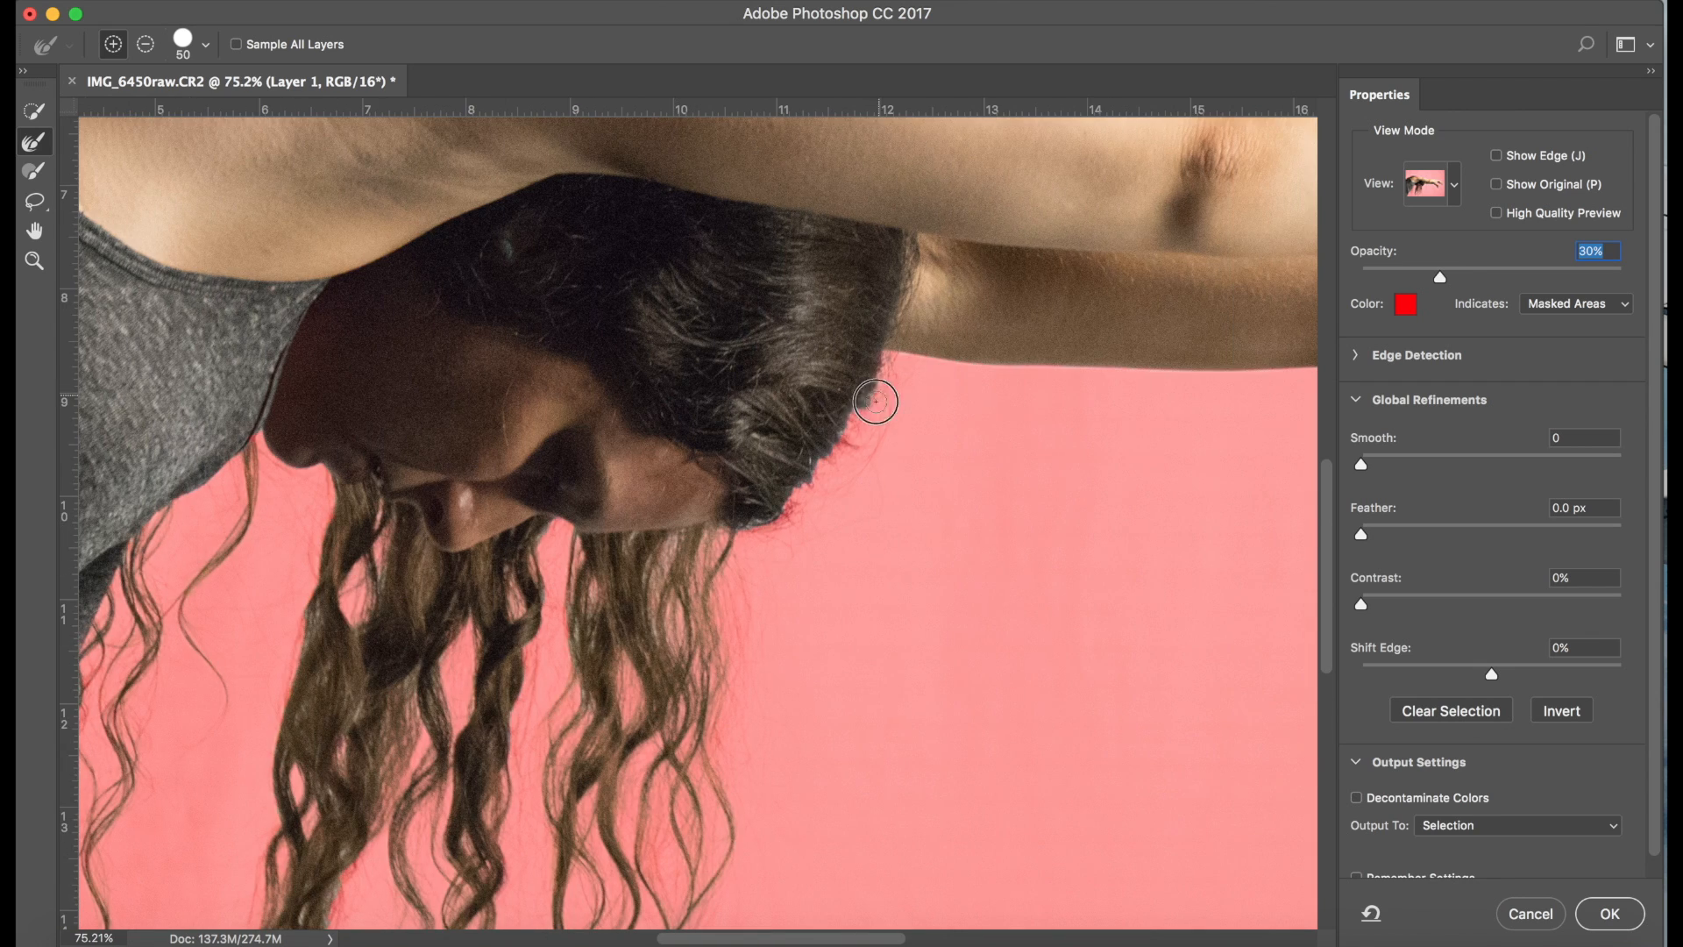
scroll(832, 448, up, 10)
scroll(832, 448, left, 15)
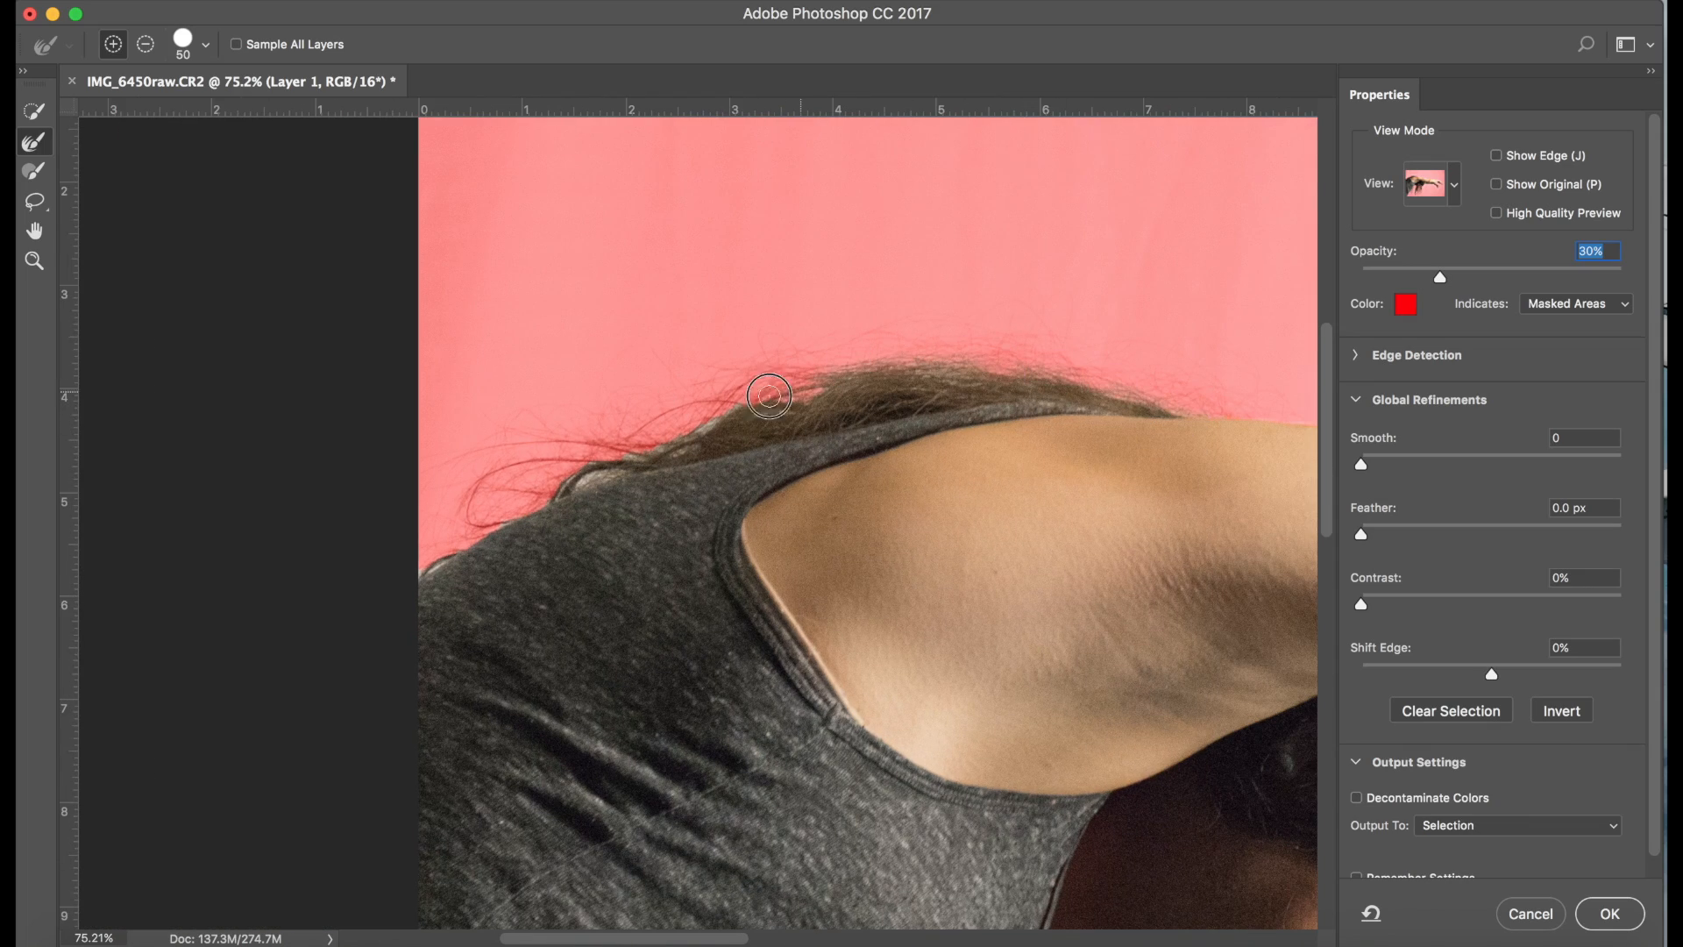
scroll(551, 459, right, 10)
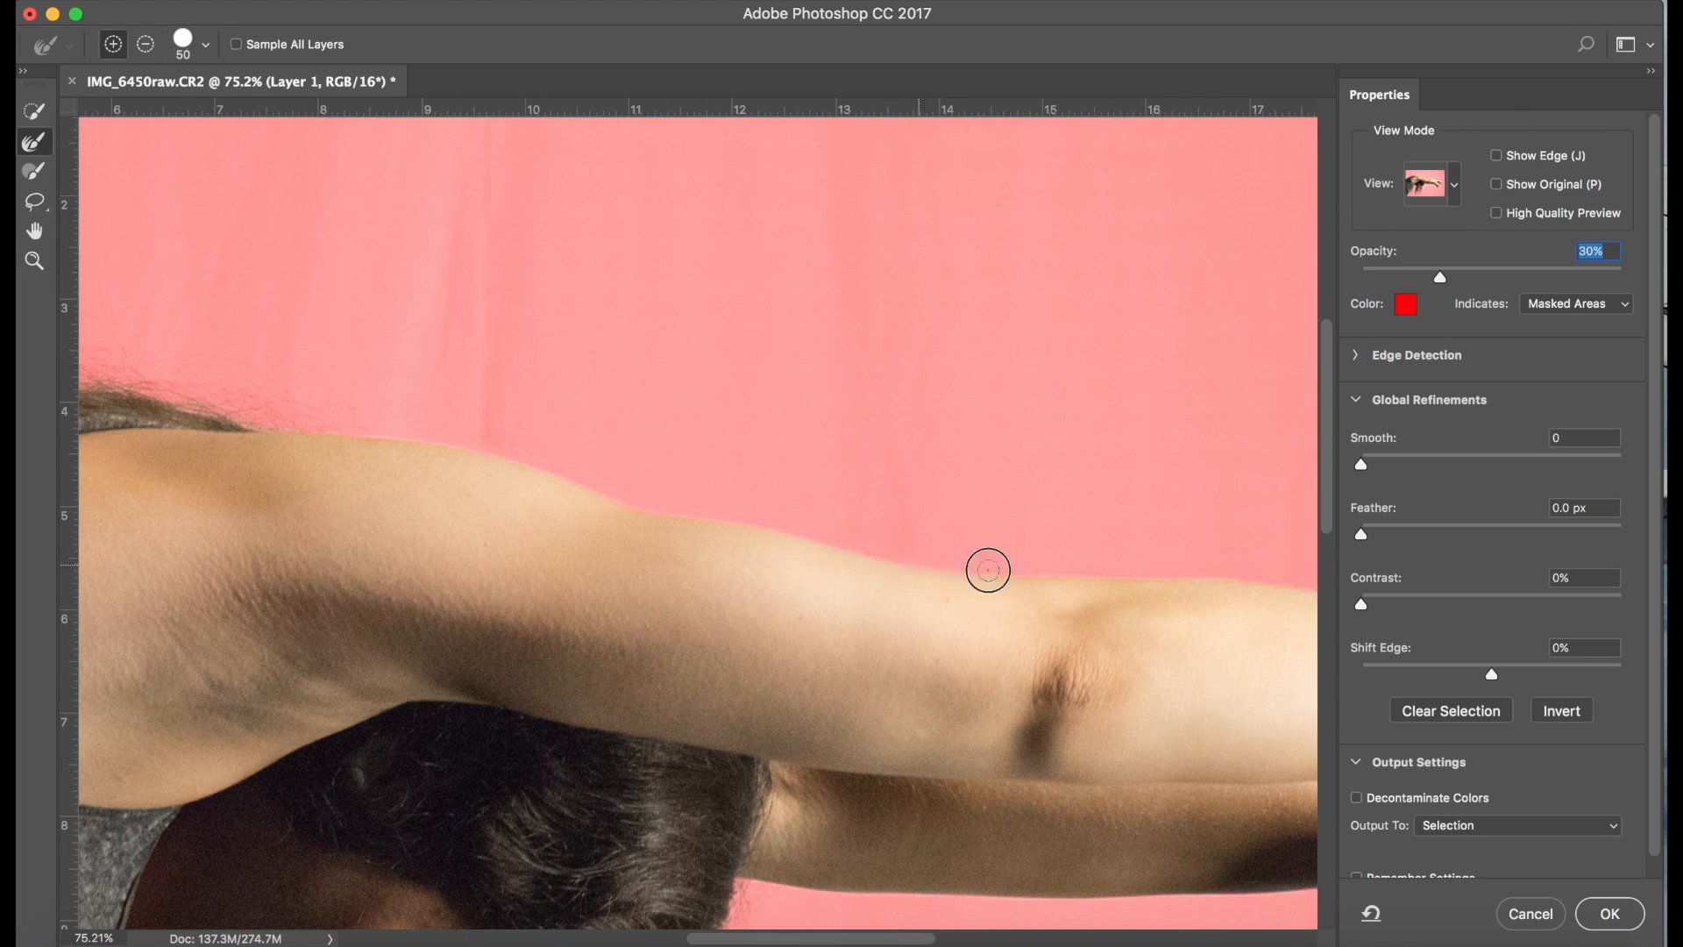
scroll(988, 567, right, 3)
drag(849, 595, 1154, 661)
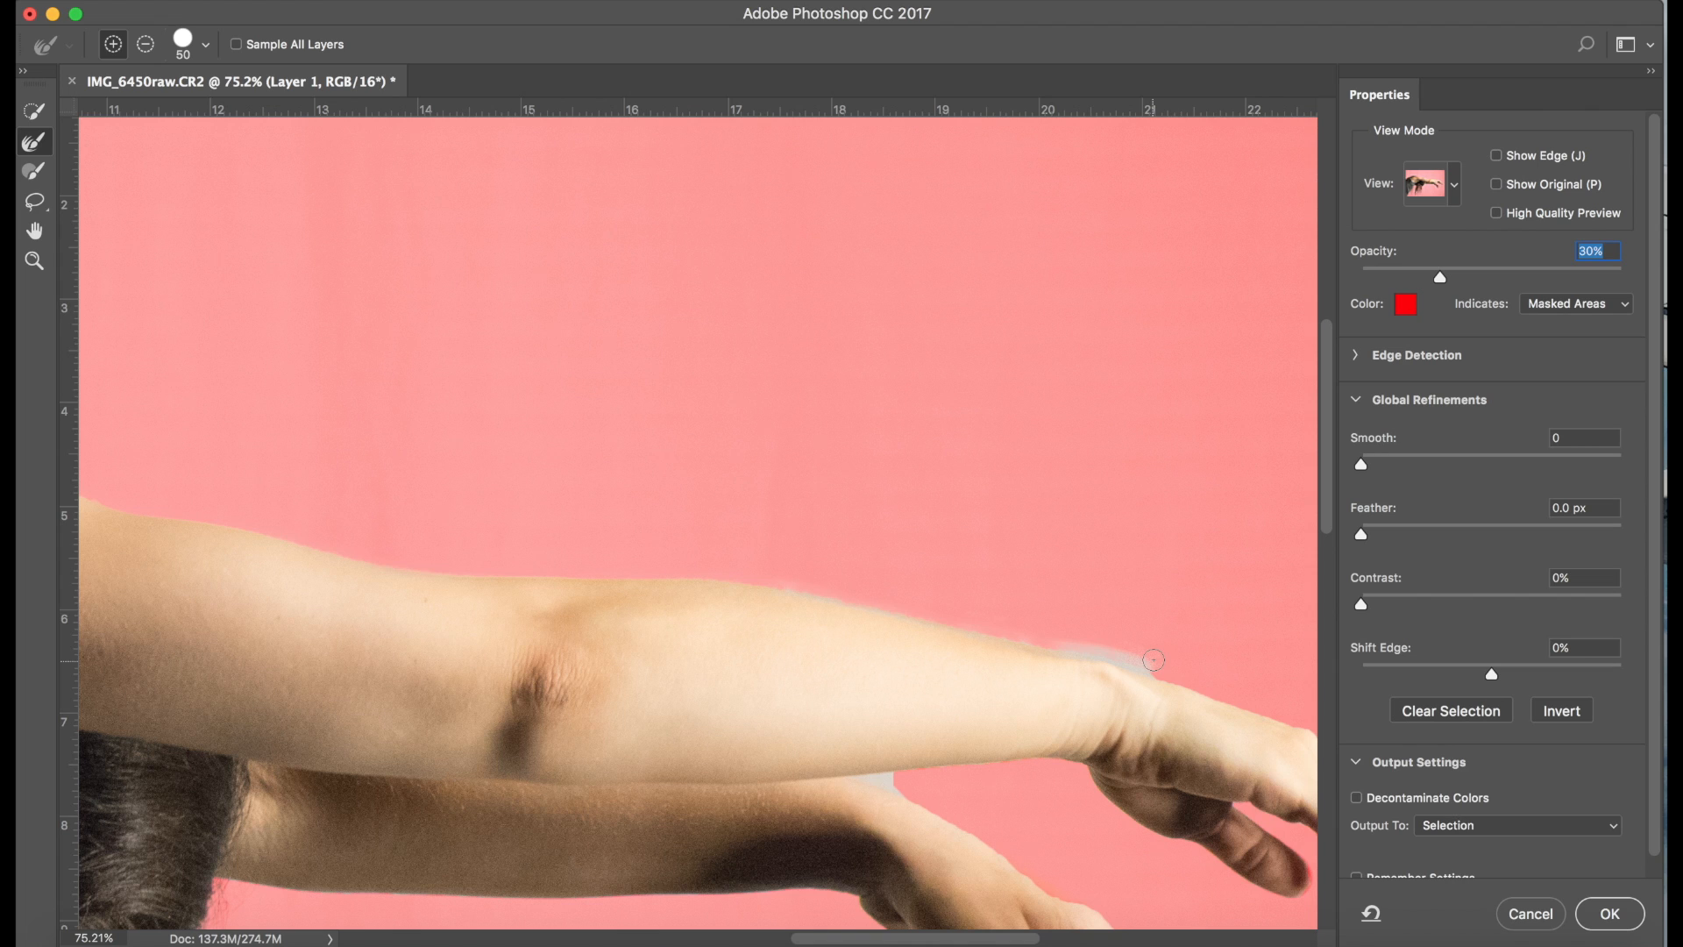
Remove the leftover background fringe above the forearm and wrist with the Brush tool in subtract mode, using a smaller brush along the edge
click(36, 181)
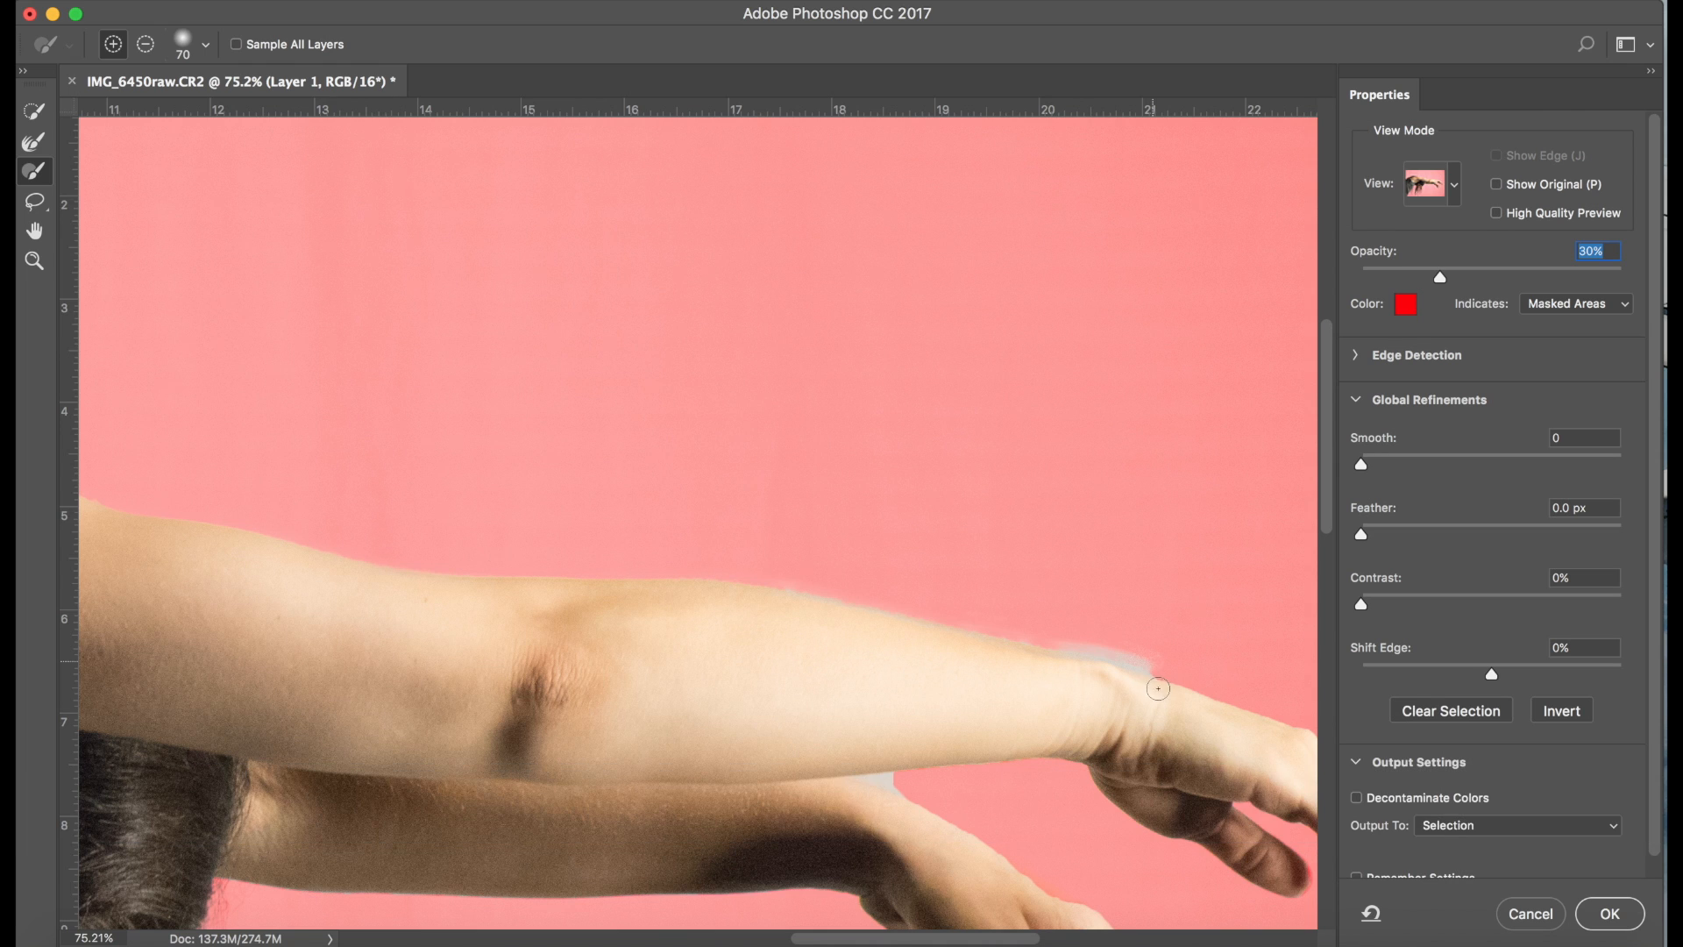
scroll(1143, 670, up, 10)
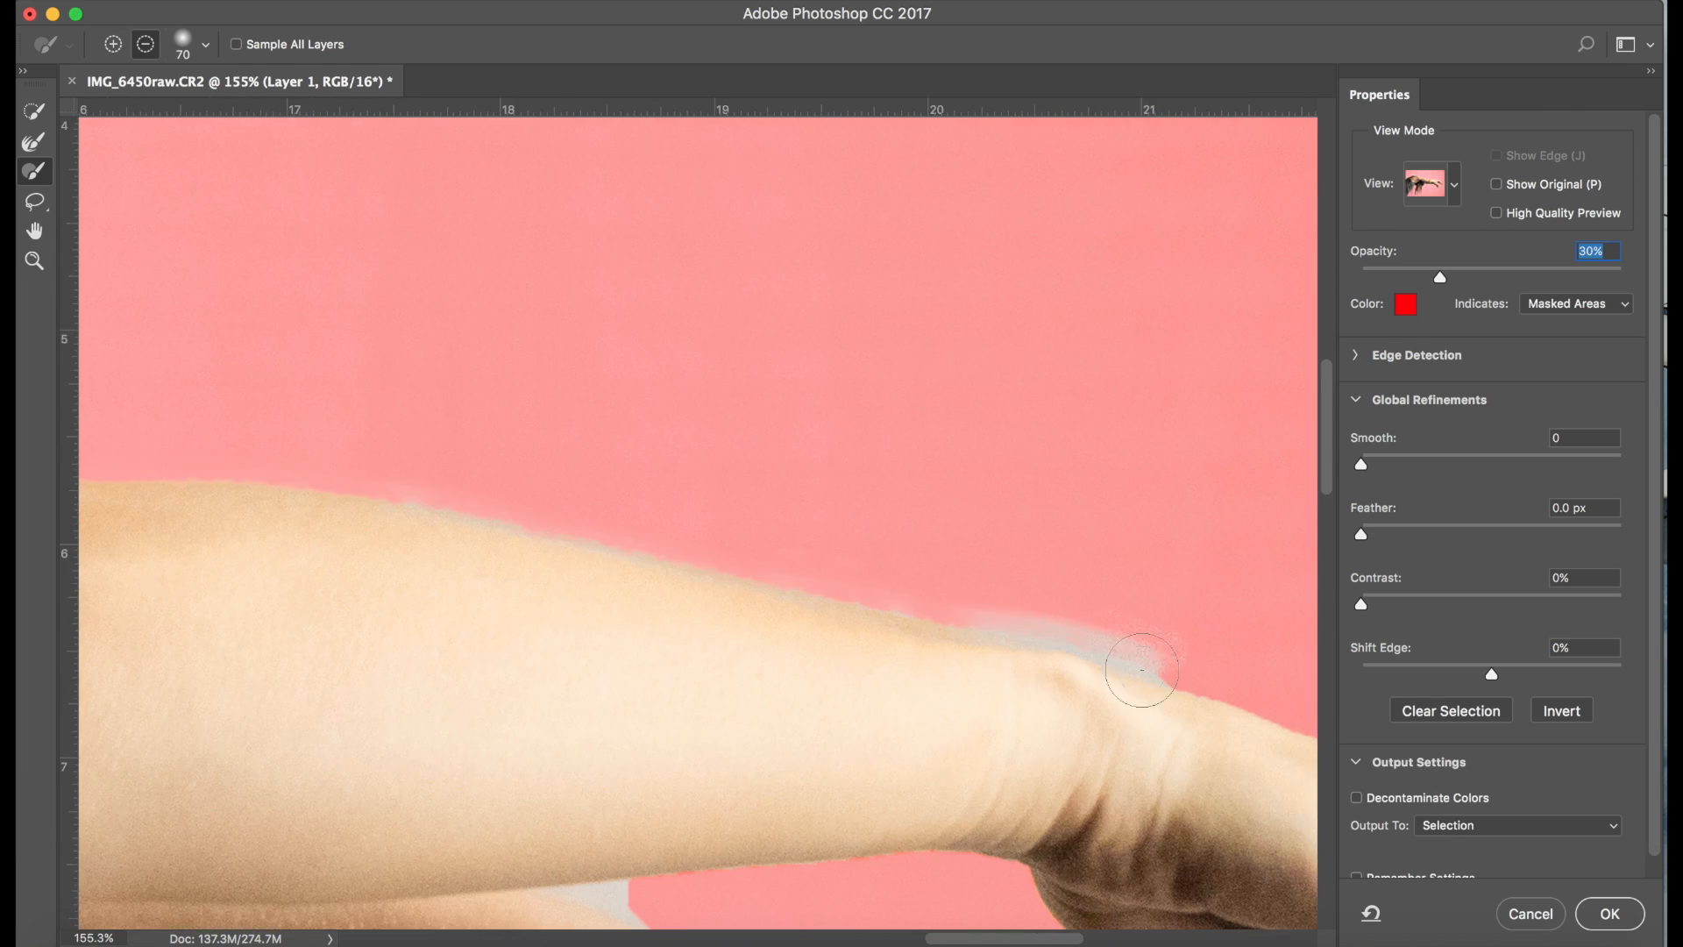
drag(1142, 670, 1197, 630)
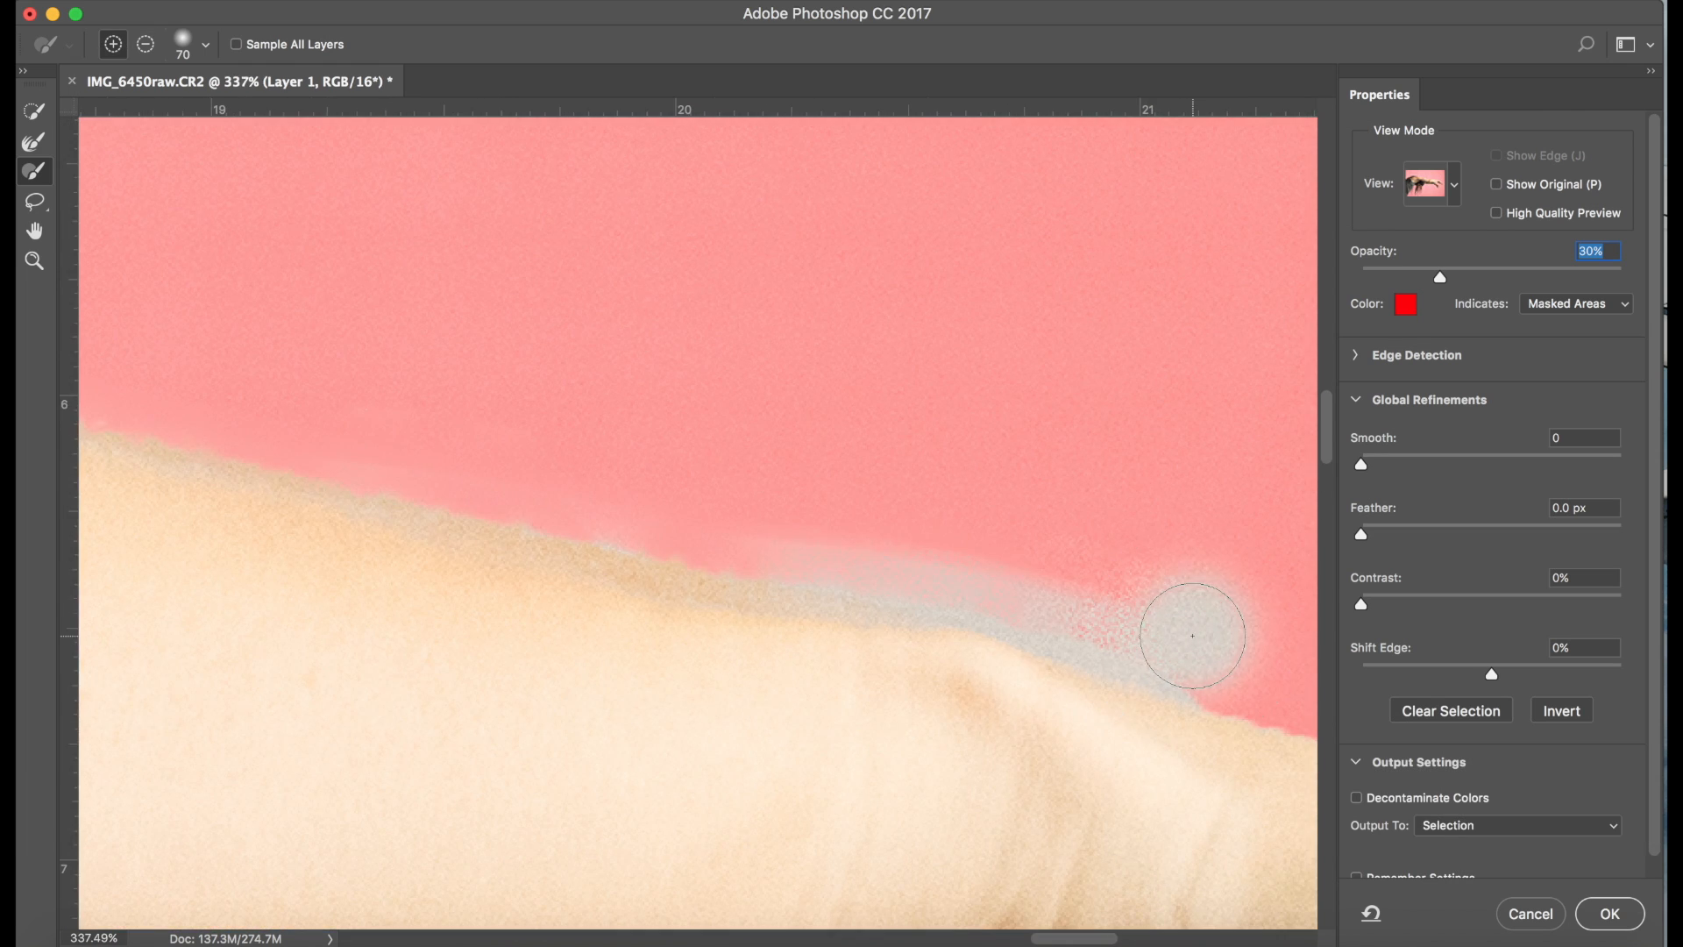
click(156, 50)
mouse_move(1219, 583)
mouse_down()
mouse_move(1221, 601)
mouse_move(1195, 613)
mouse_move(1128, 608)
mouse_move(1086, 582)
mouse_move(766, 538)
mouse_move(581, 476)
mouse_up()
key(bracketleft)
key(bracketleft)
key(bracketleft)
key(bracketleft)
key(bracketleft)
mouse_move(1223, 682)
mouse_down()
mouse_move(558, 511)
mouse_move(363, 509)
mouse_up()
Reduce the brush to size 30 and subtract the leftover background around and between the fingers
scroll(707, 632, down, 10)
scroll(521, 561, up, 10)
key(bracketleft)
key(bracketleft)
mouse_move(605, 554)
mouse_down()
mouse_move(572, 538)
mouse_move(446, 552)
mouse_move(498, 571)
mouse_move(428, 549)
mouse_move(786, 524)
mouse_up()
scroll(968, 609, right, 10)
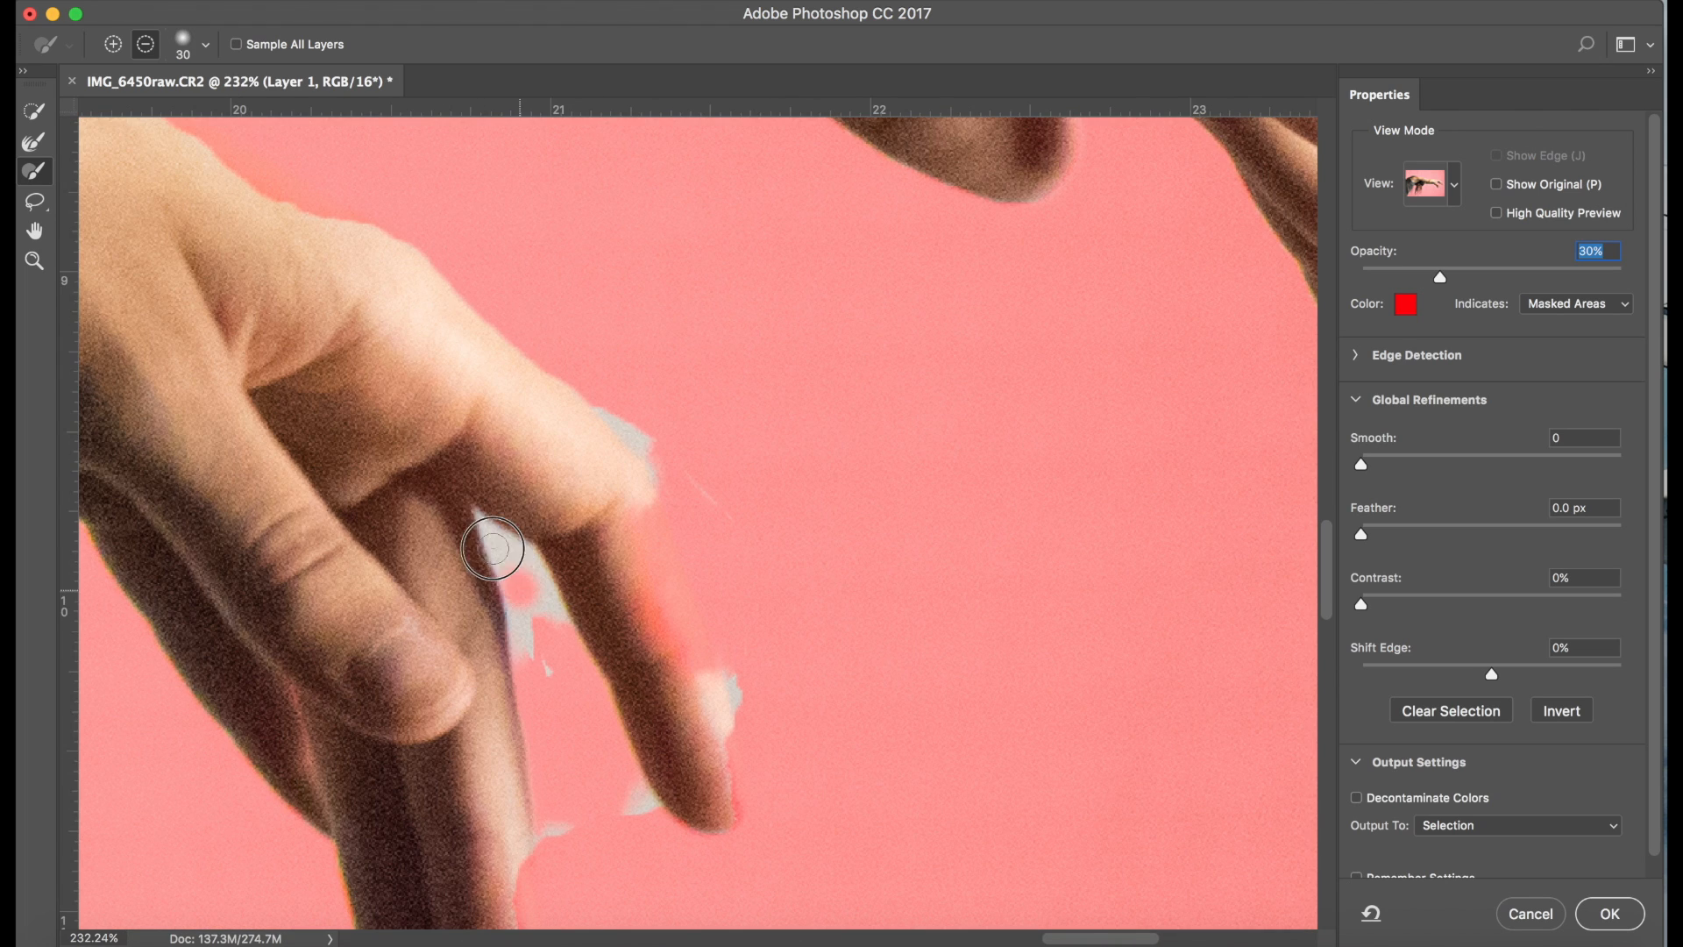
mouse_move(496, 552)
mouse_down()
mouse_move(513, 544)
mouse_move(544, 664)
mouse_move(631, 801)
mouse_move(544, 827)
mouse_move(556, 838)
mouse_up()
mouse_move(654, 438)
mouse_down()
mouse_move(722, 505)
mouse_move(740, 733)
mouse_up()
Switch the brush to add mode and paint the missing finger edges of the lower hand back into the selection
click(113, 46)
scroll(583, 386, down, 3)
scroll(583, 386, right, 2)
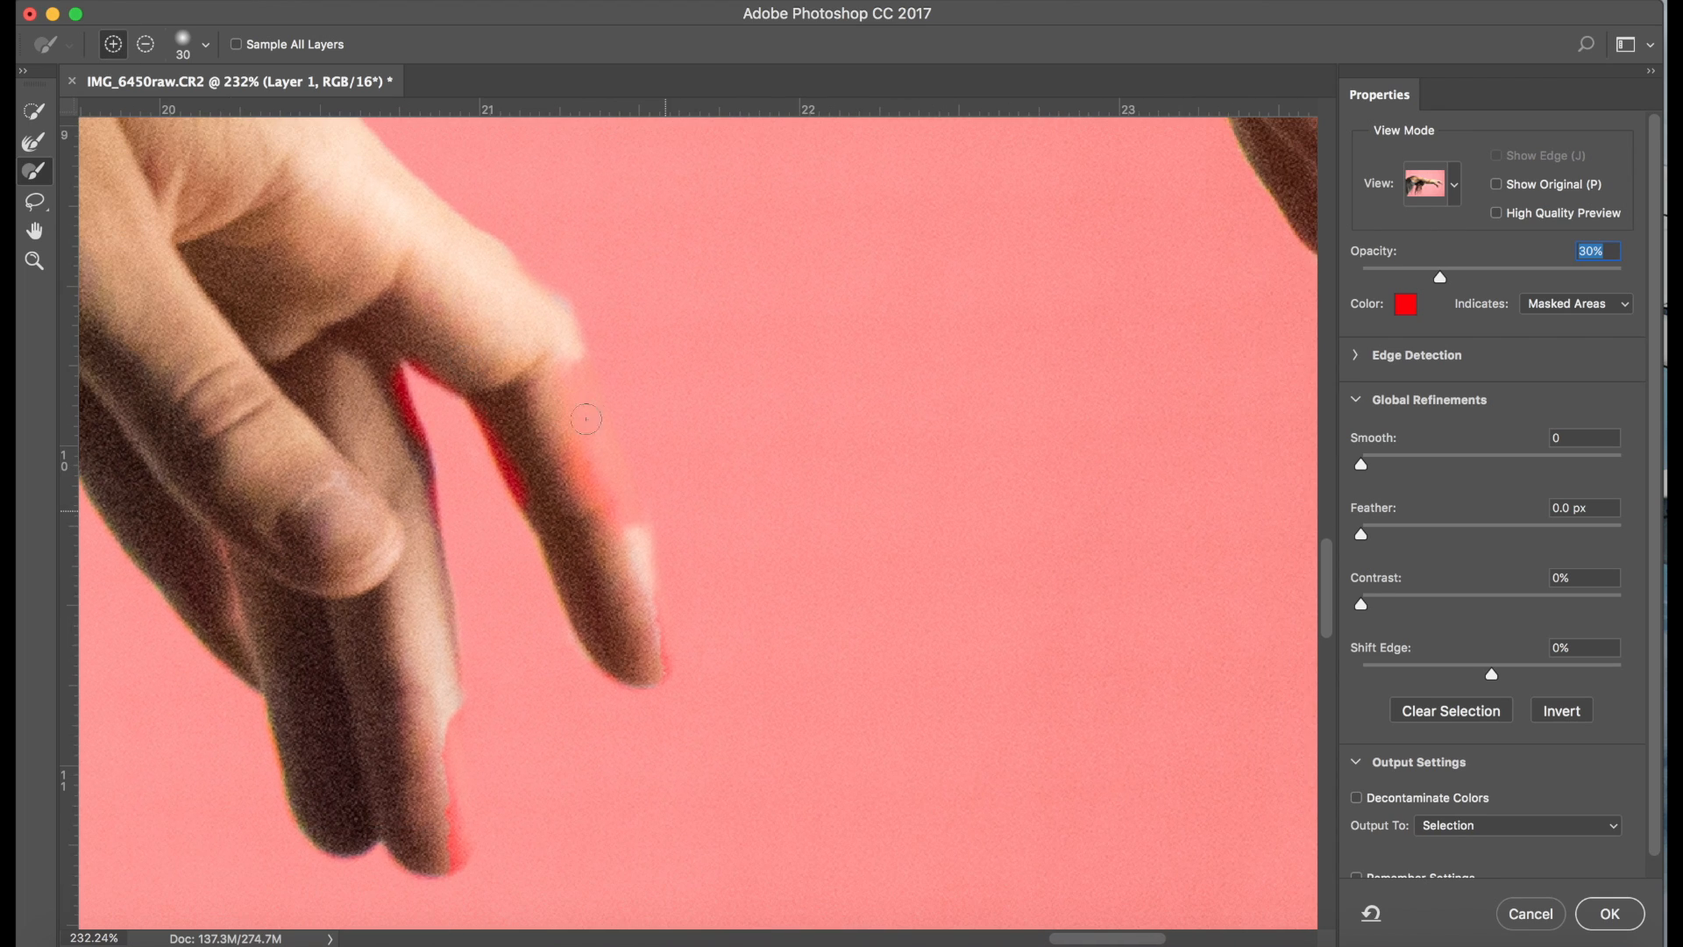
drag(582, 387, 642, 528)
mouse_move(581, 468)
mouse_down()
mouse_move(575, 413)
mouse_move(639, 564)
mouse_move(641, 669)
mouse_up()
mouse_move(536, 493)
mouse_down()
mouse_move(459, 377)
mouse_move(391, 357)
mouse_move(459, 841)
mouse_move(417, 853)
mouse_move(402, 833)
mouse_up()
Output the refined result as a Selection and apply it to Layer 1 as a layer mask
scroll(396, 824, left, 10)
scroll(396, 824, down, 10)
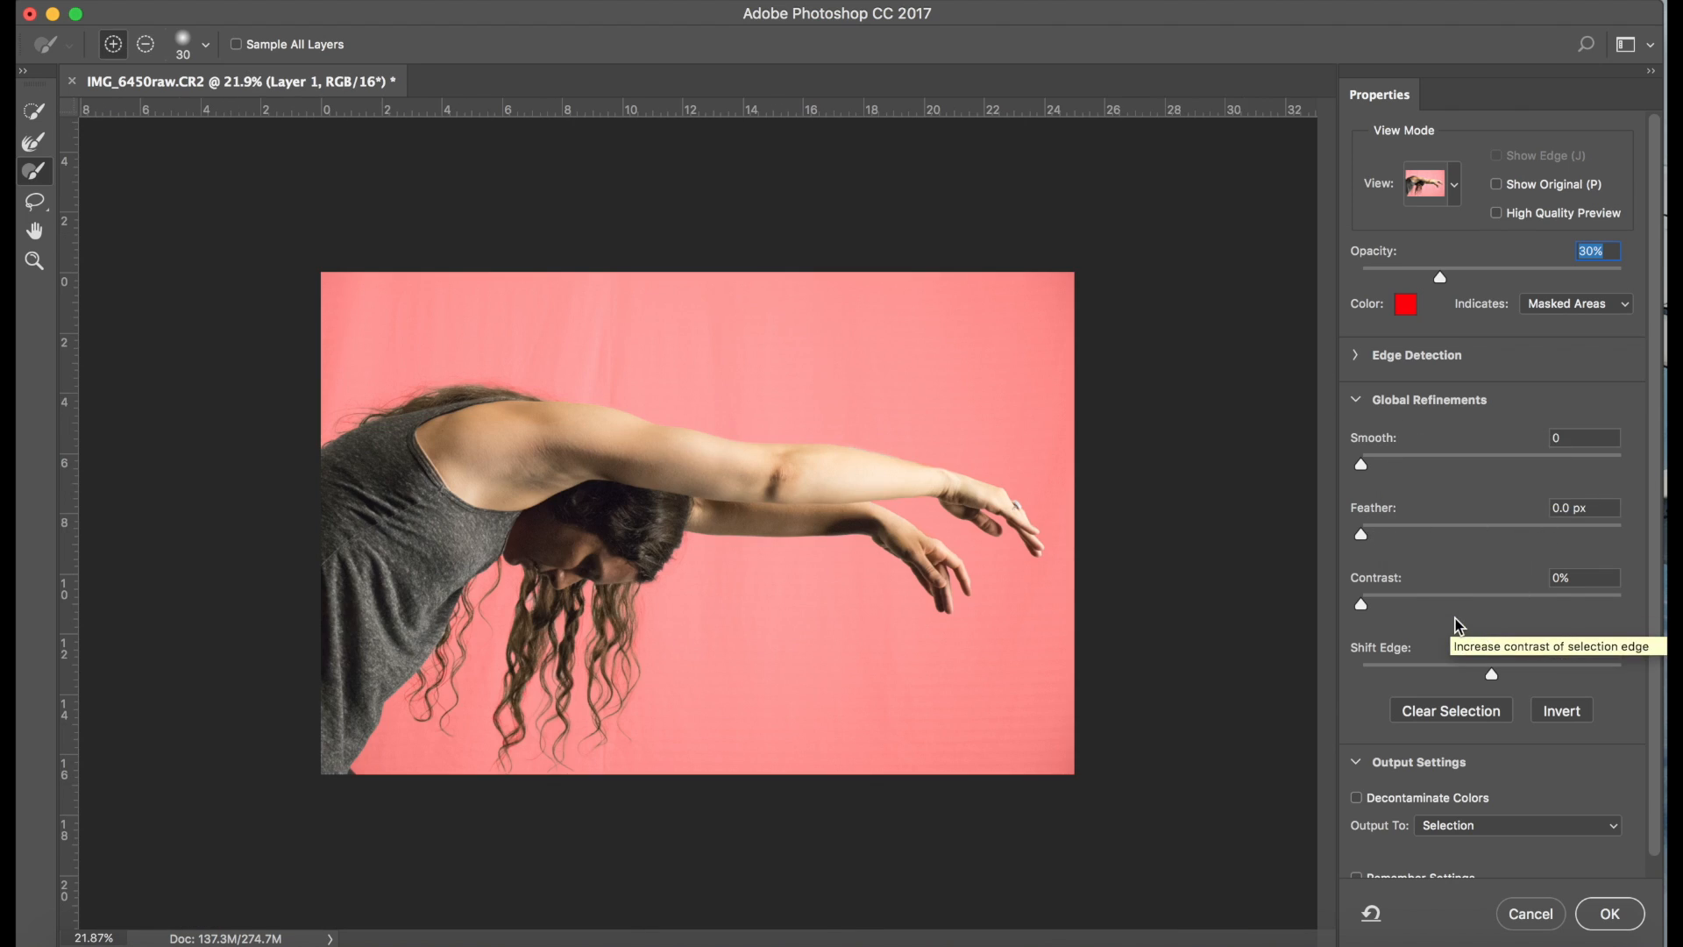
scroll(1490, 754, down, 1)
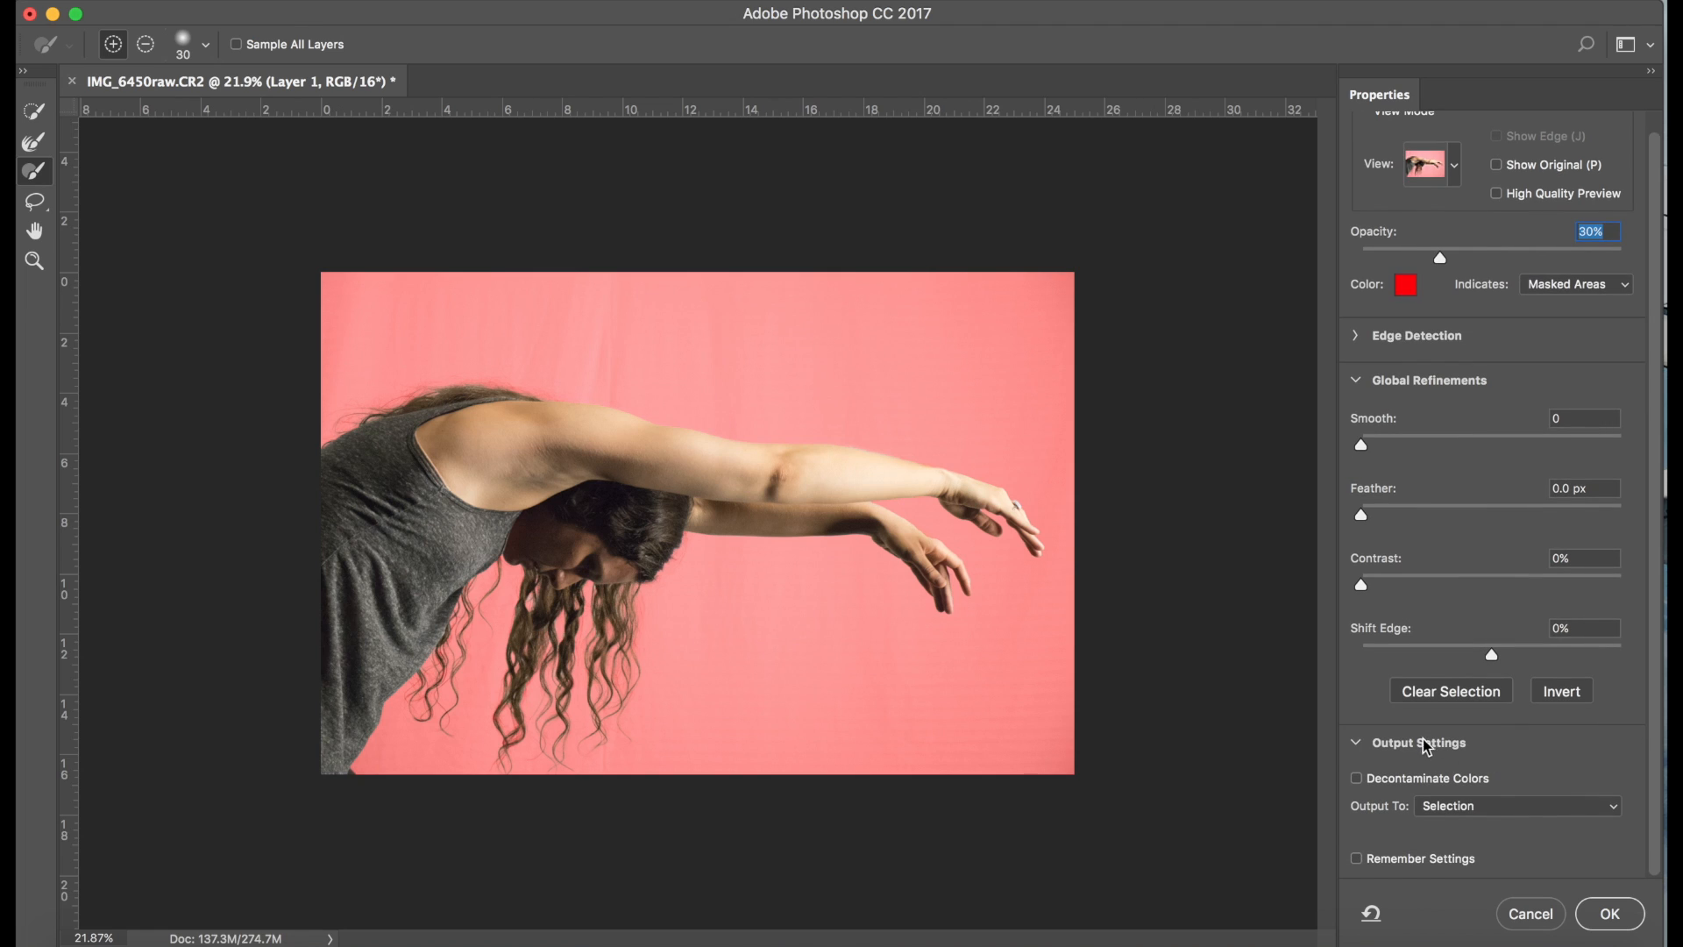
click(1527, 806)
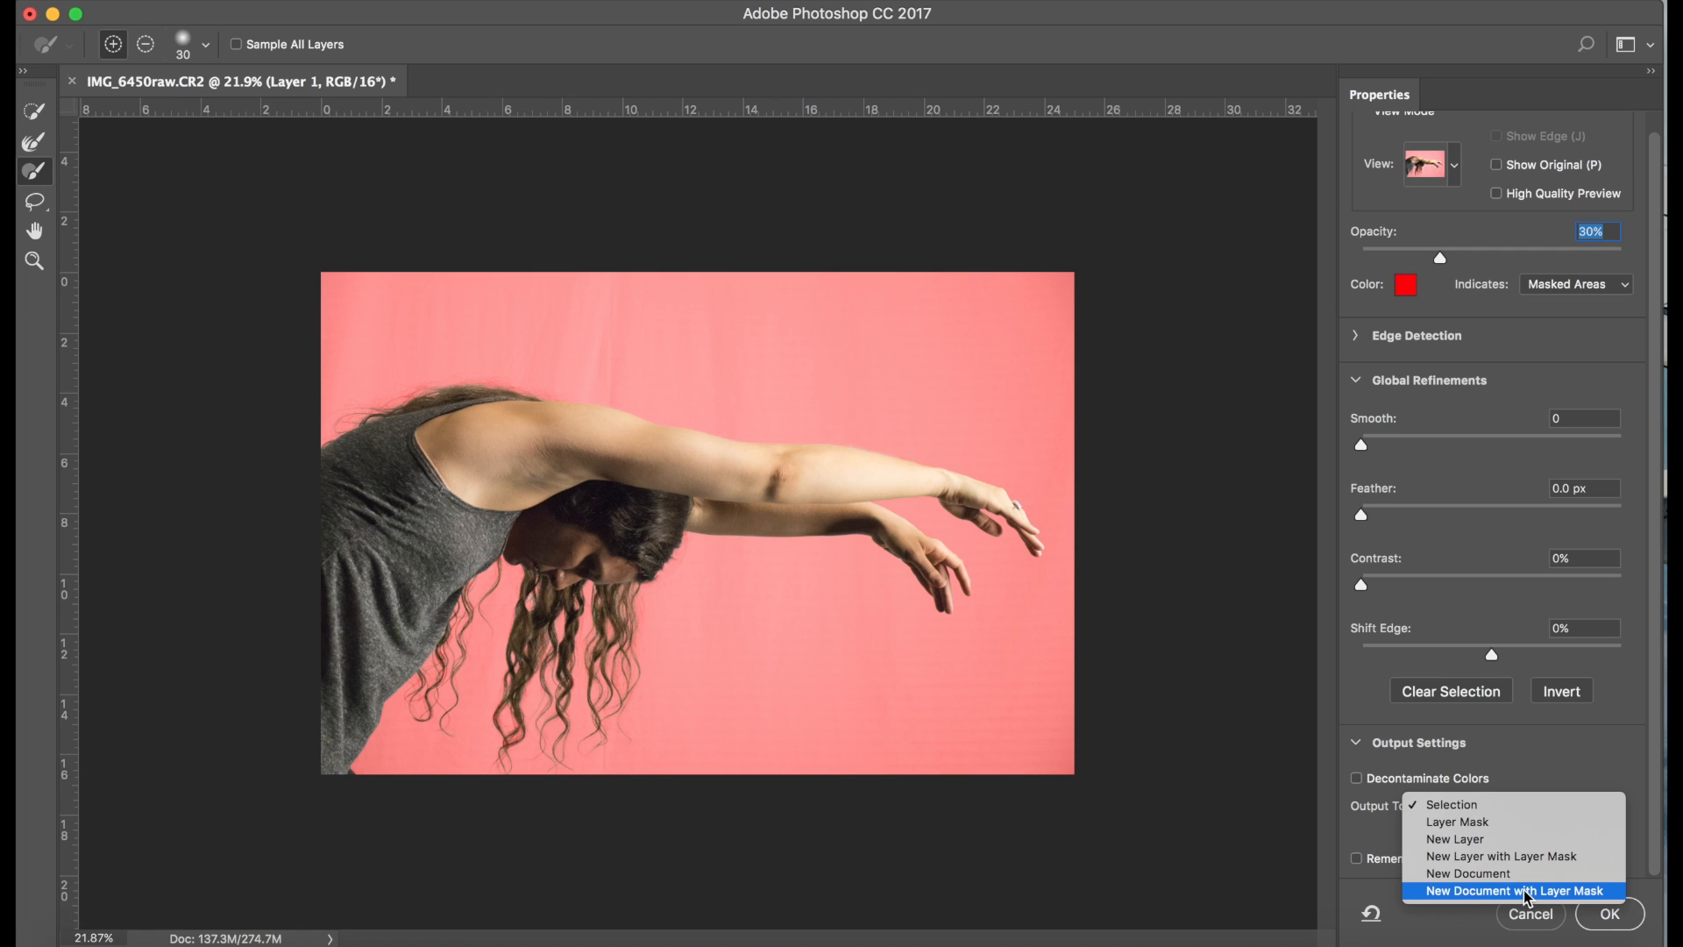
click(1472, 807)
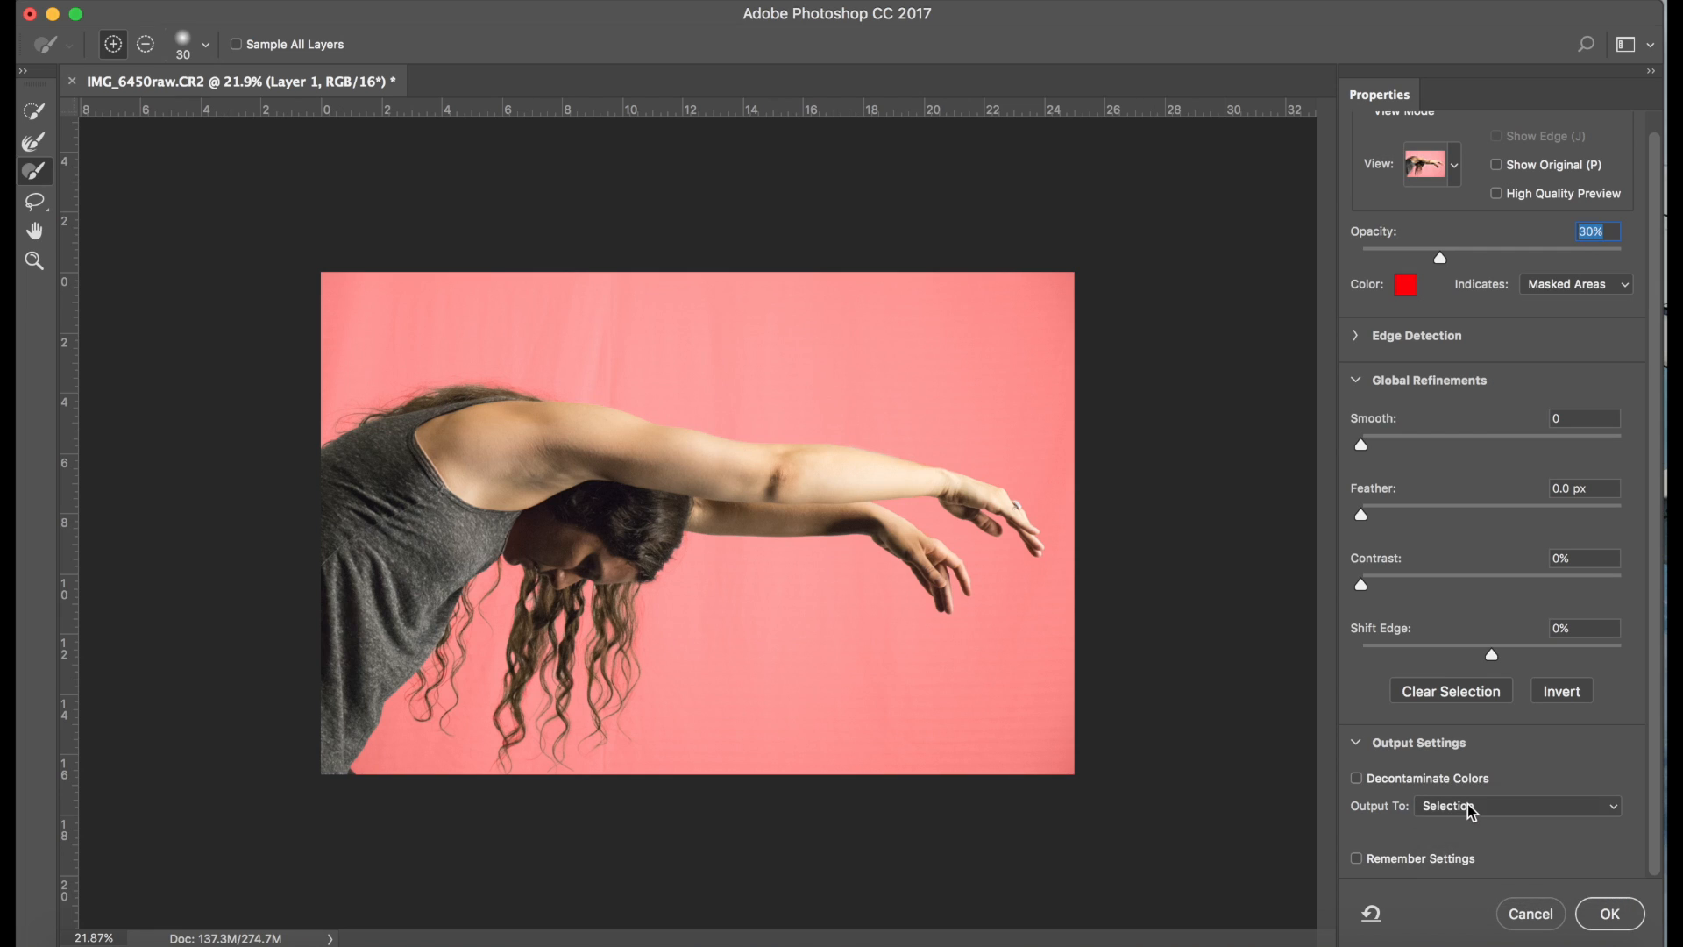
click(1611, 915)
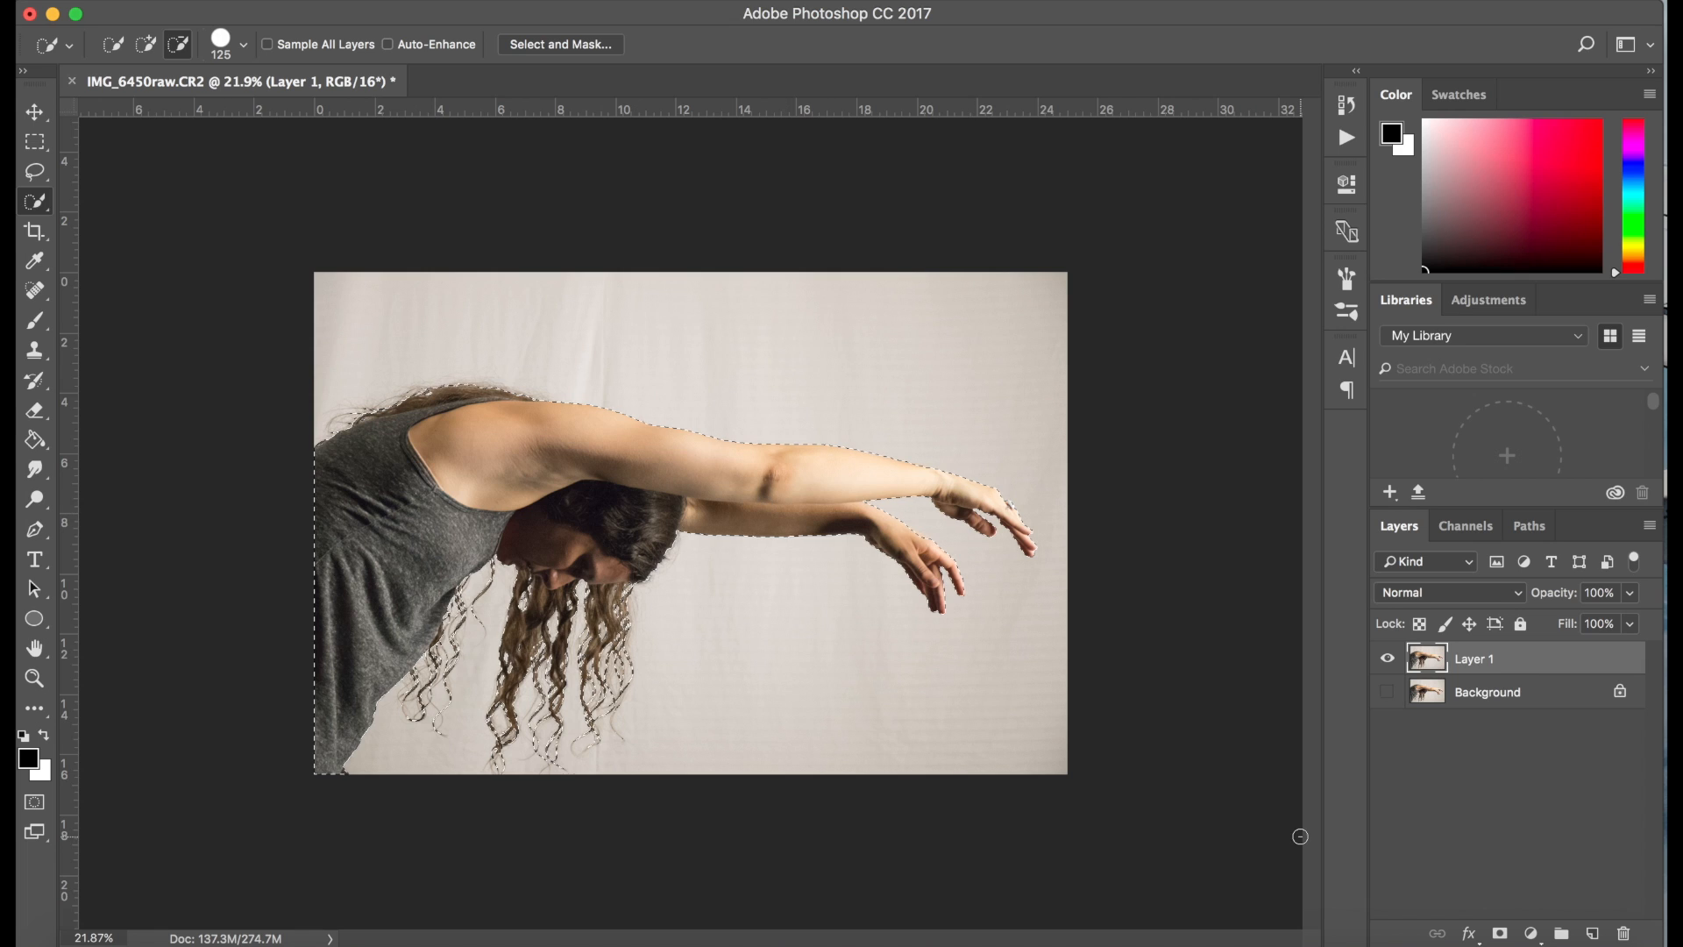
click(1502, 935)
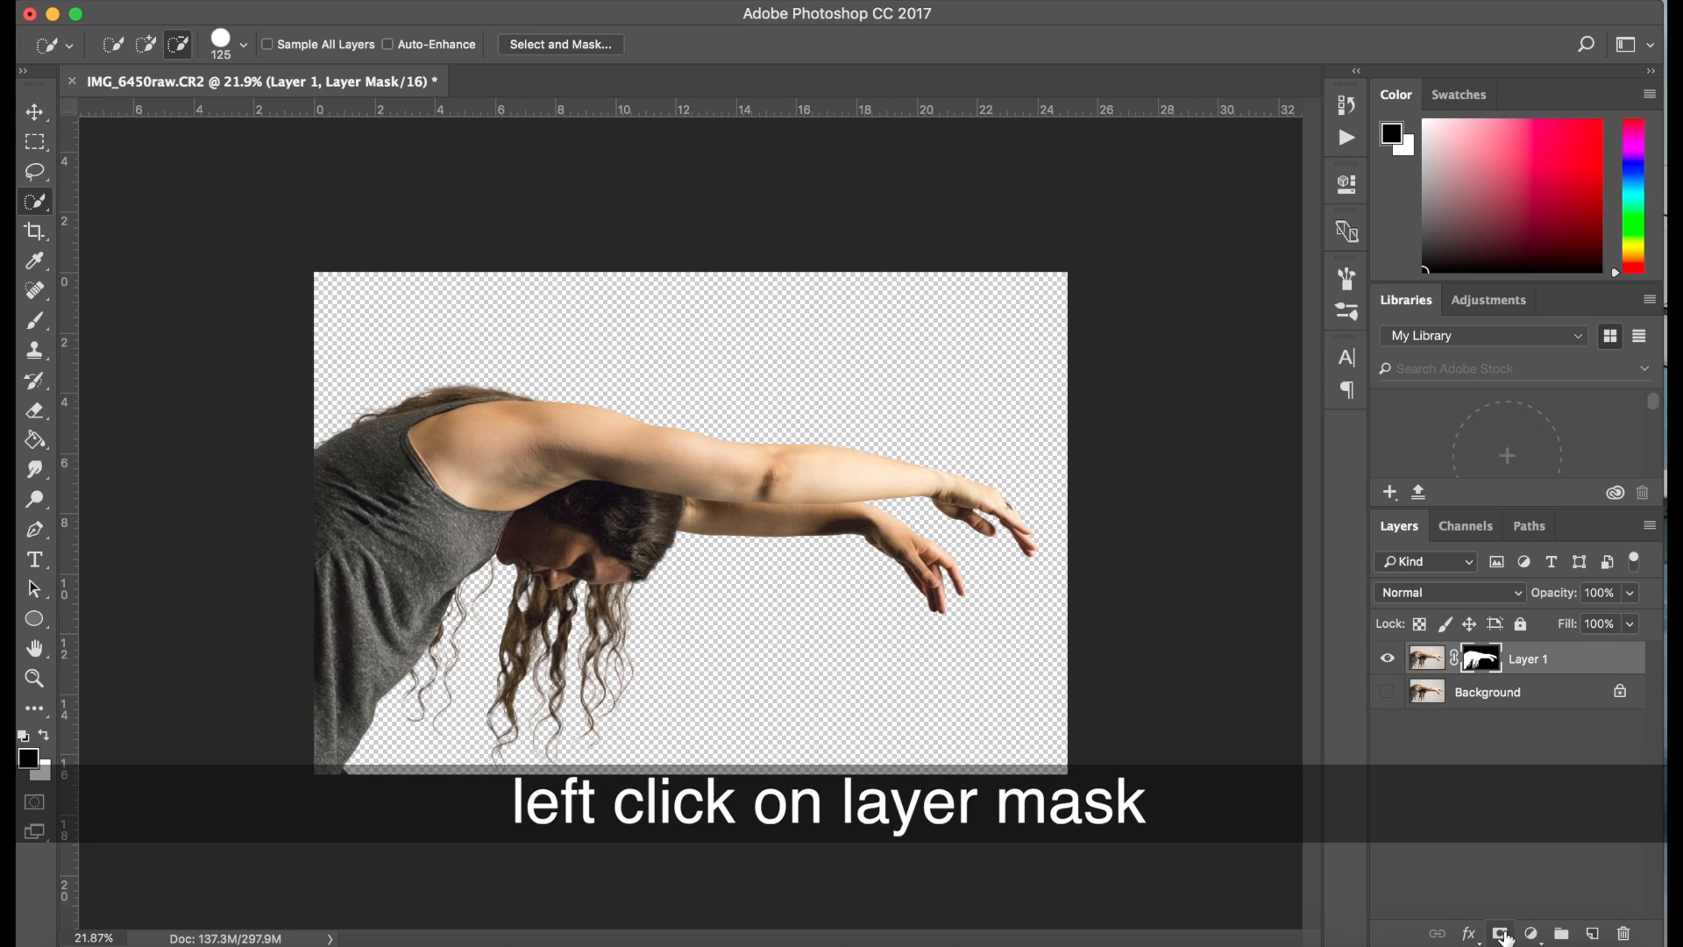
Add a new layer beneath Layer 1 and fill it with white using the Paint Bucket
click(1596, 935)
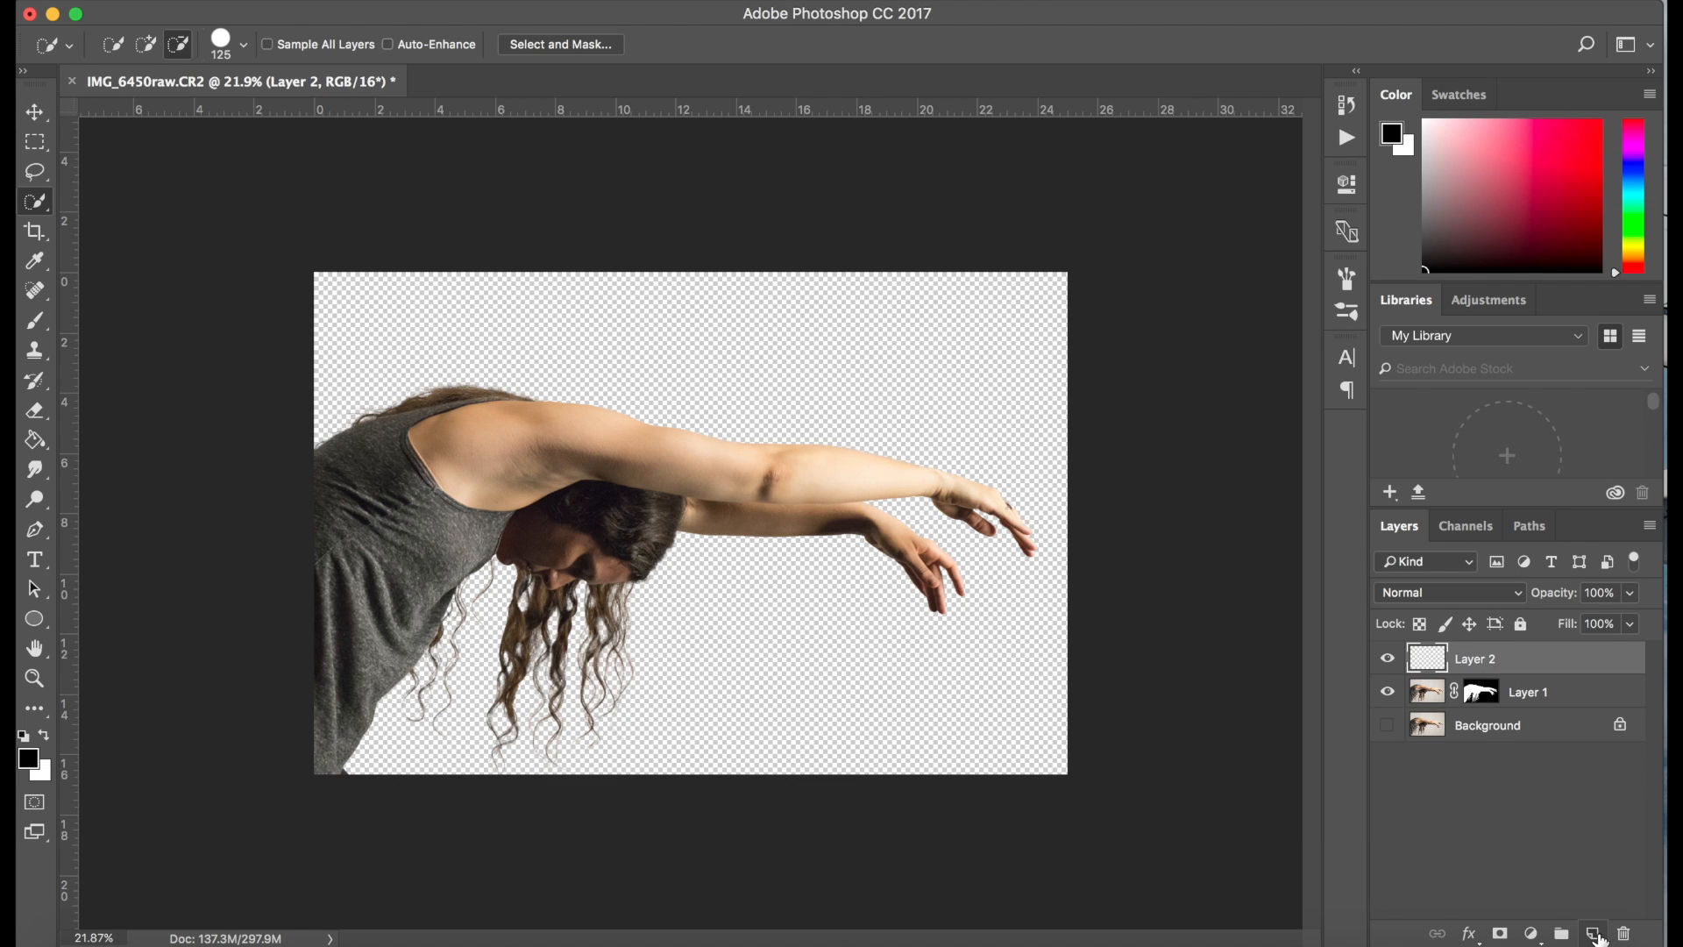
drag(1428, 659, 1429, 705)
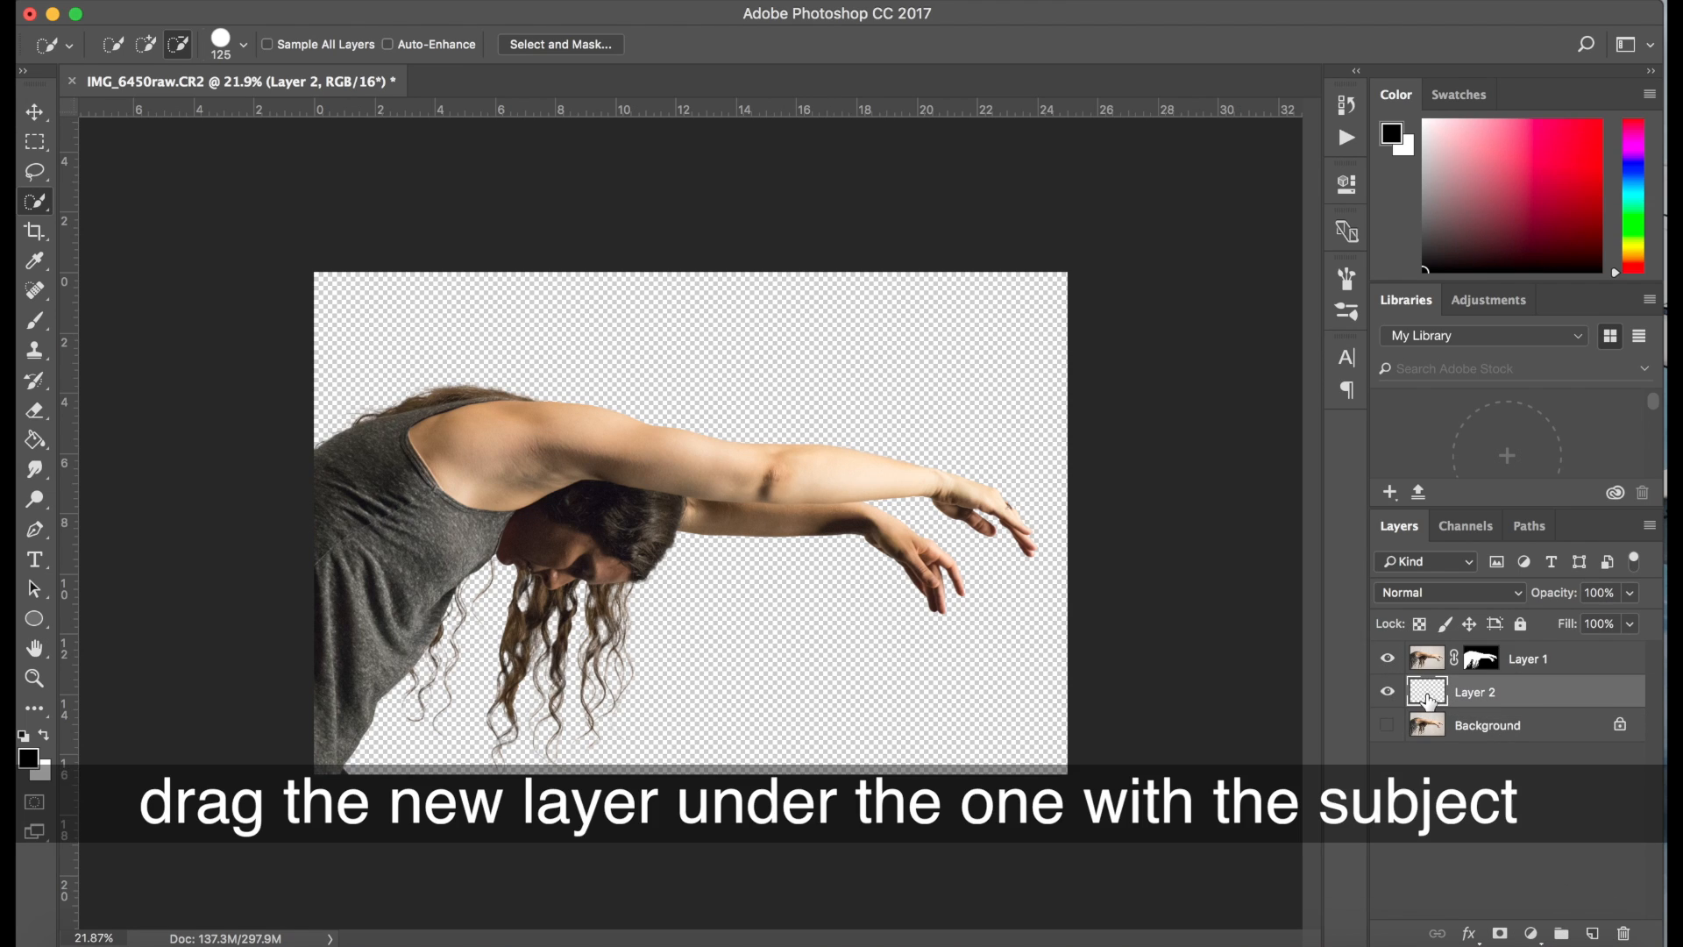
click(35, 439)
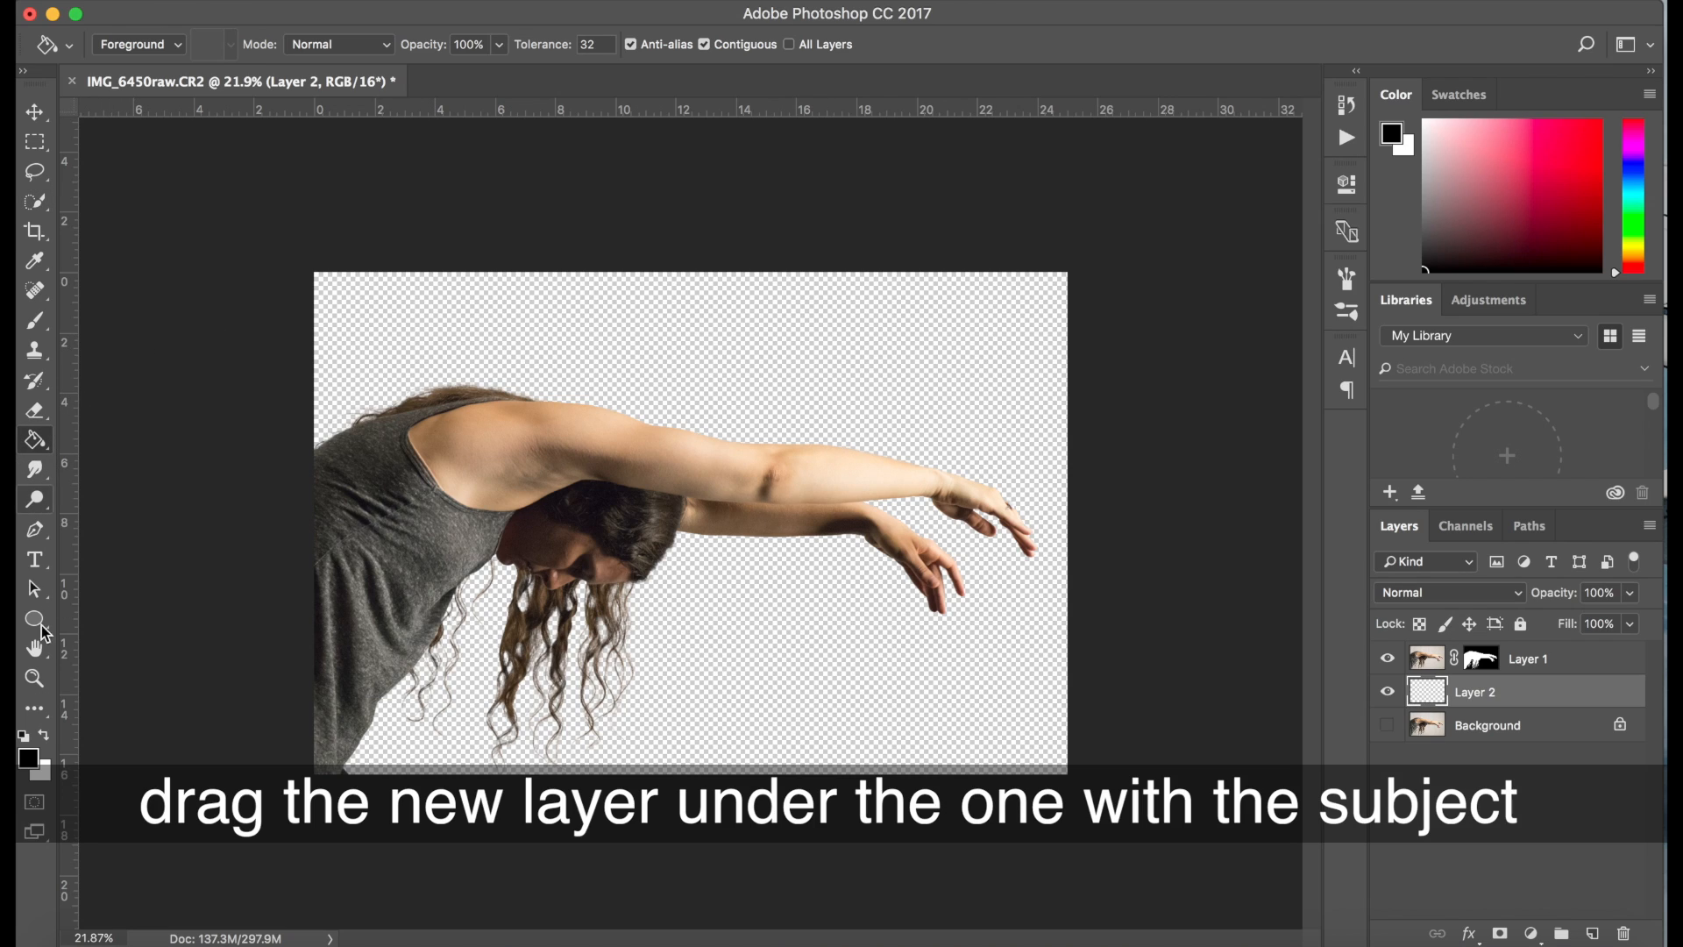
click(44, 733)
click(805, 634)
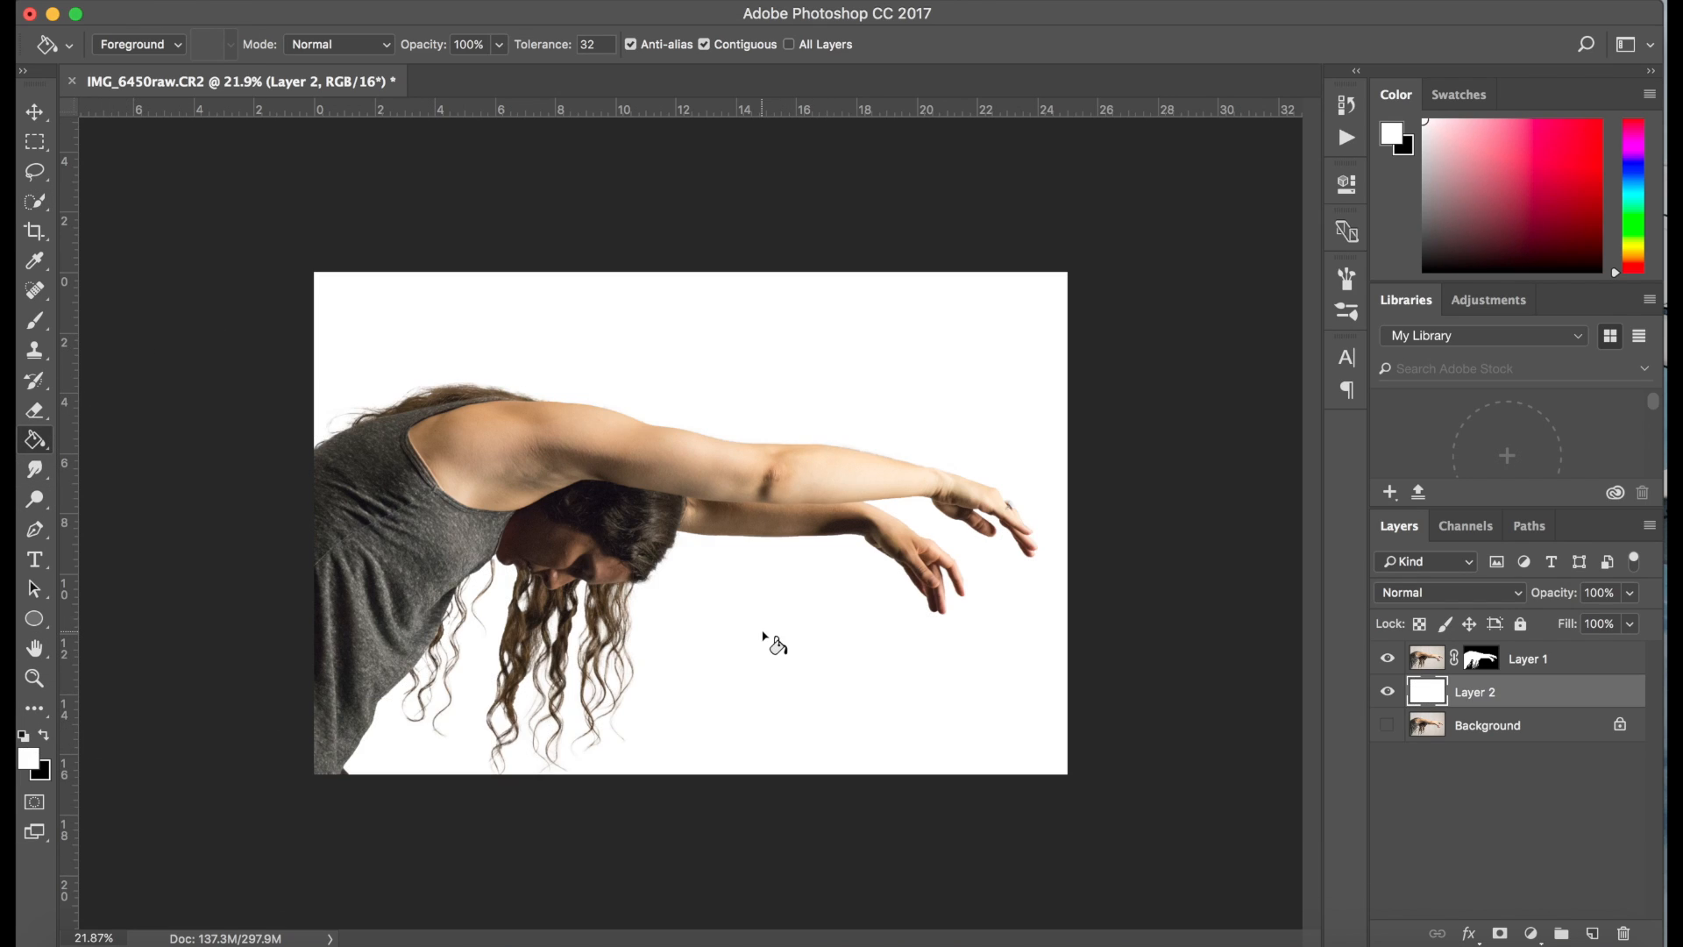
Add a Gradient fill layer above the white Layer 2 using the Foreground to Background preset and the Radial style
click(1429, 659)
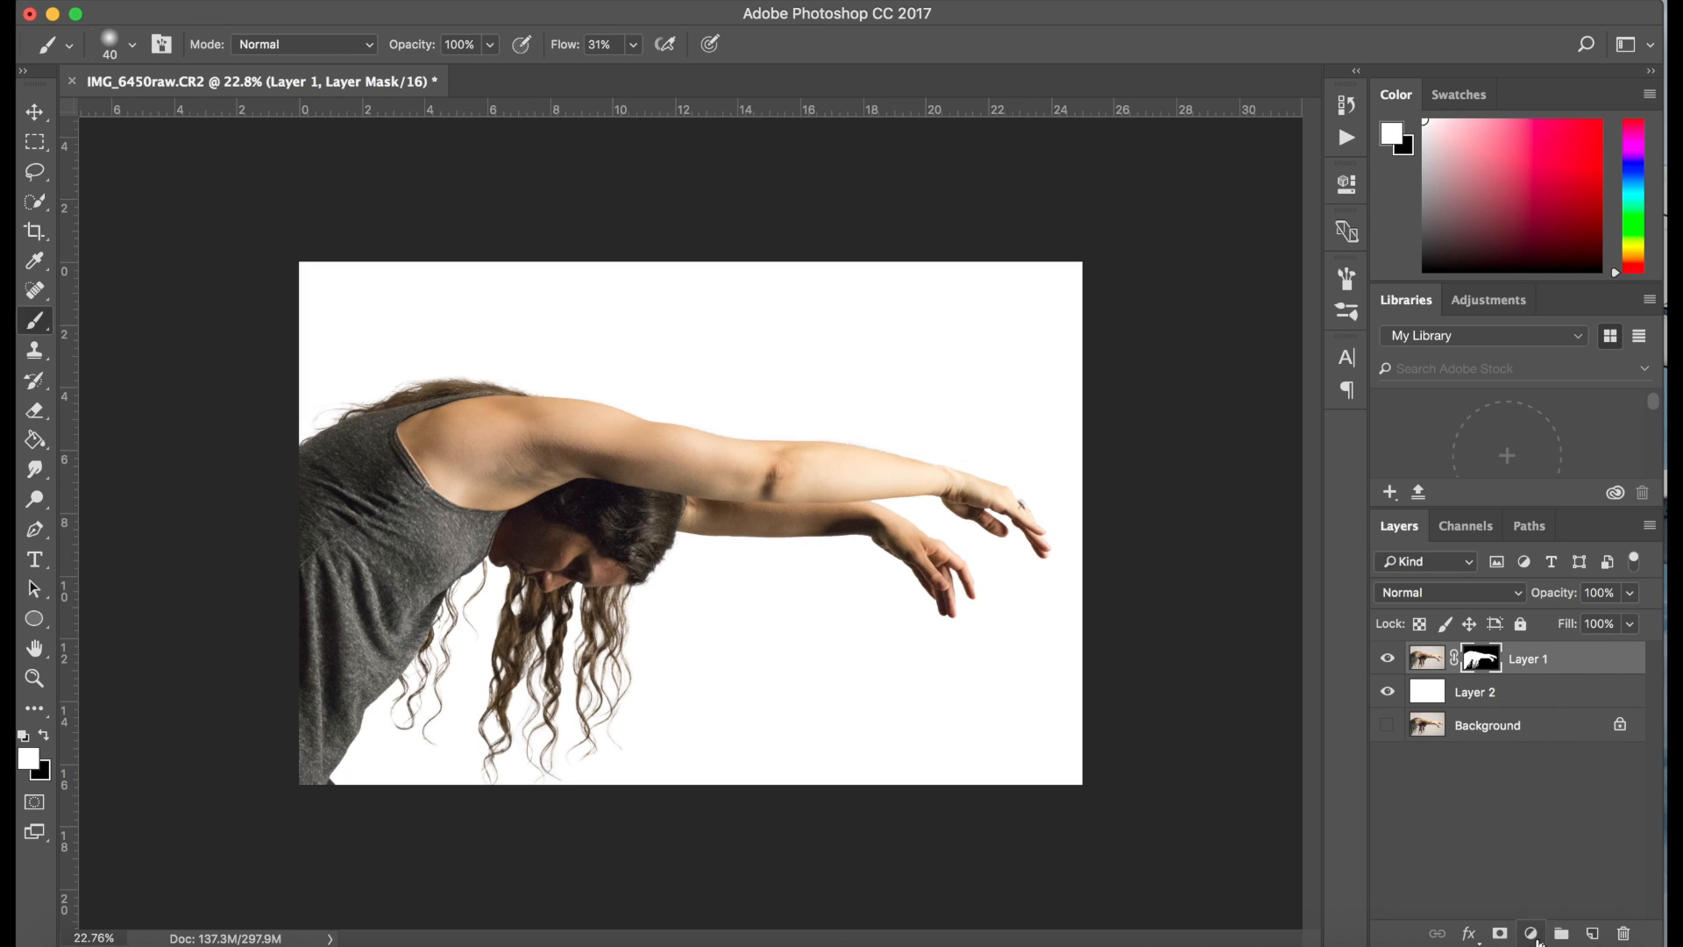
click(1445, 695)
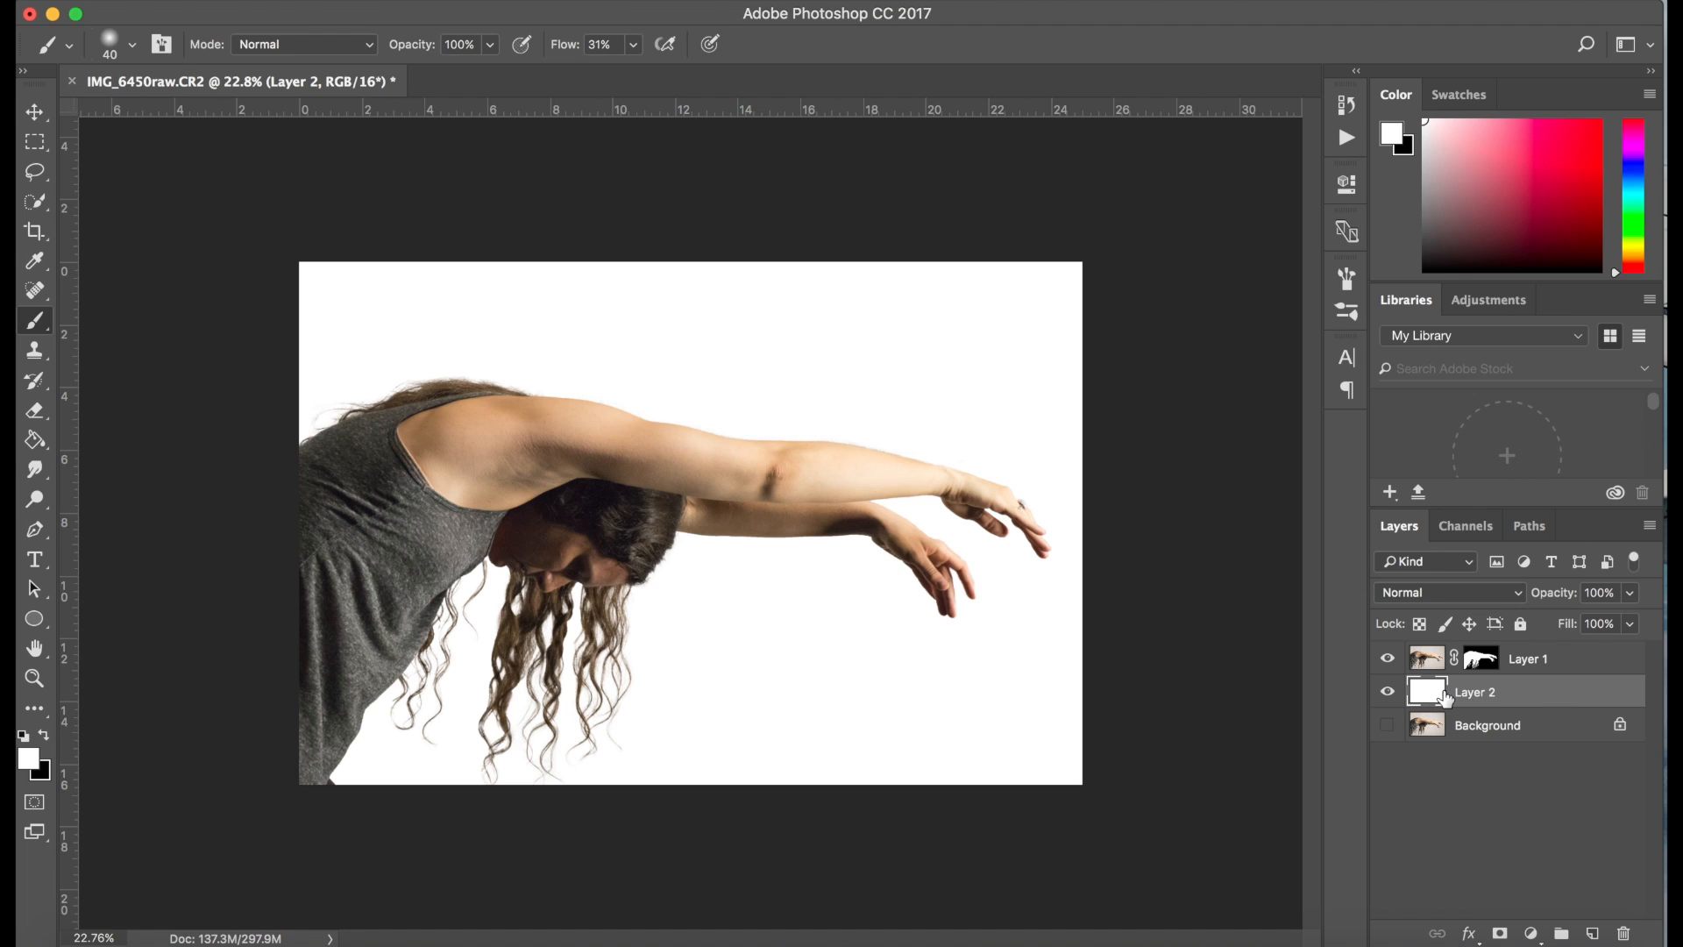
click(1531, 932)
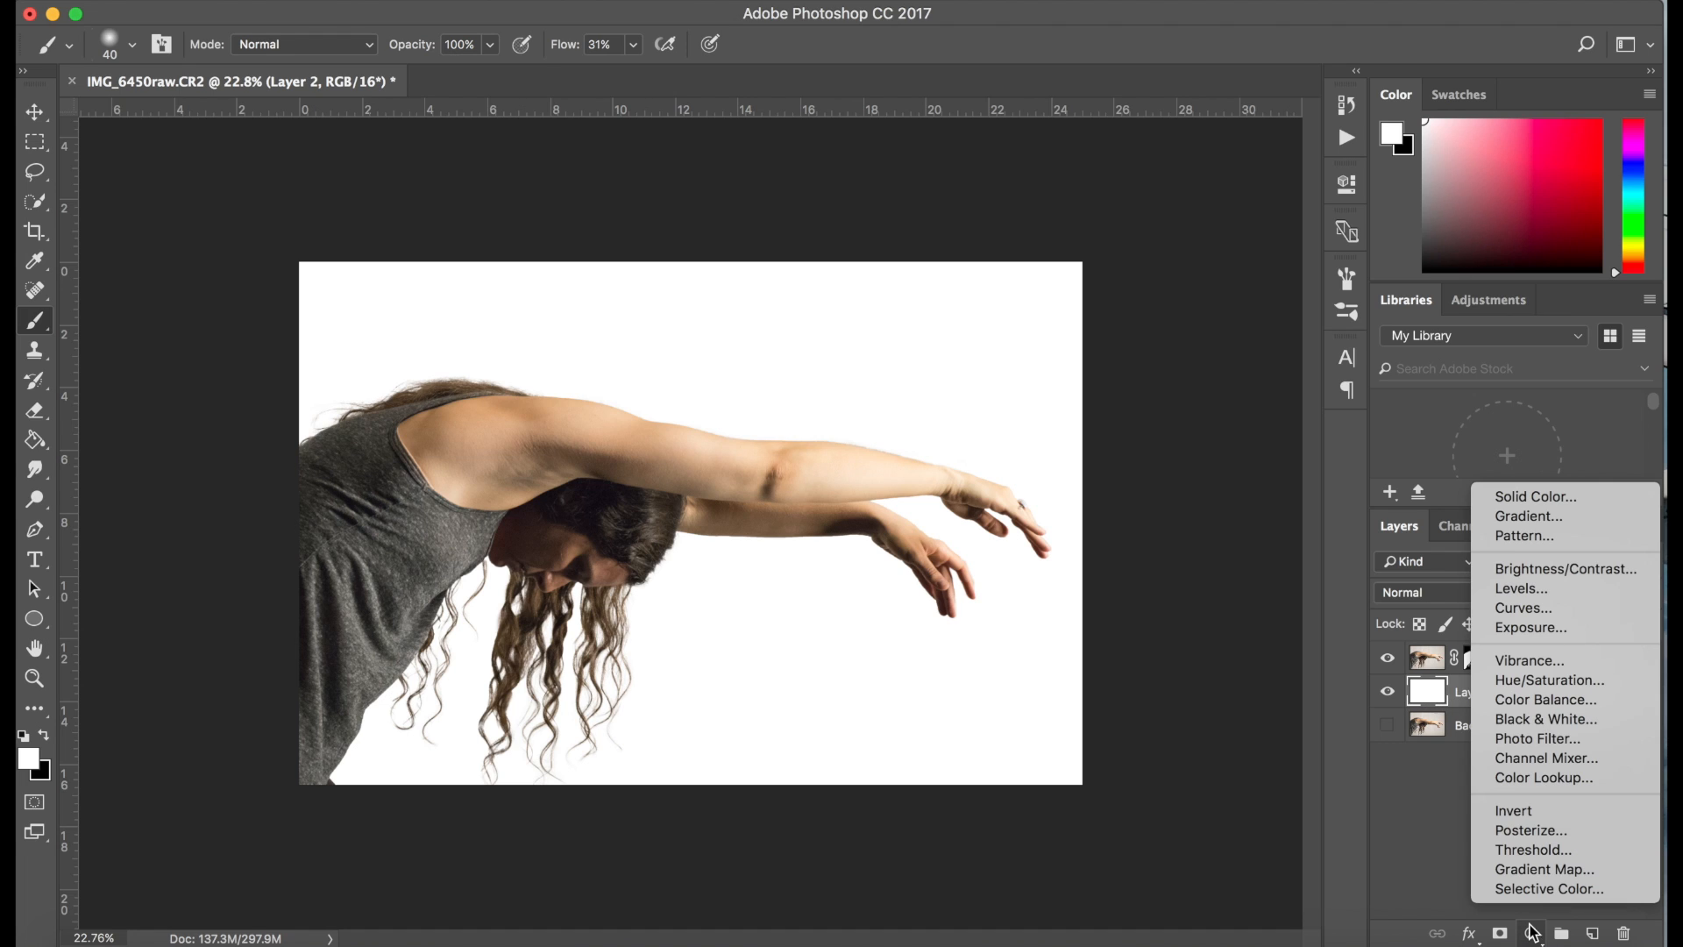
click(1551, 517)
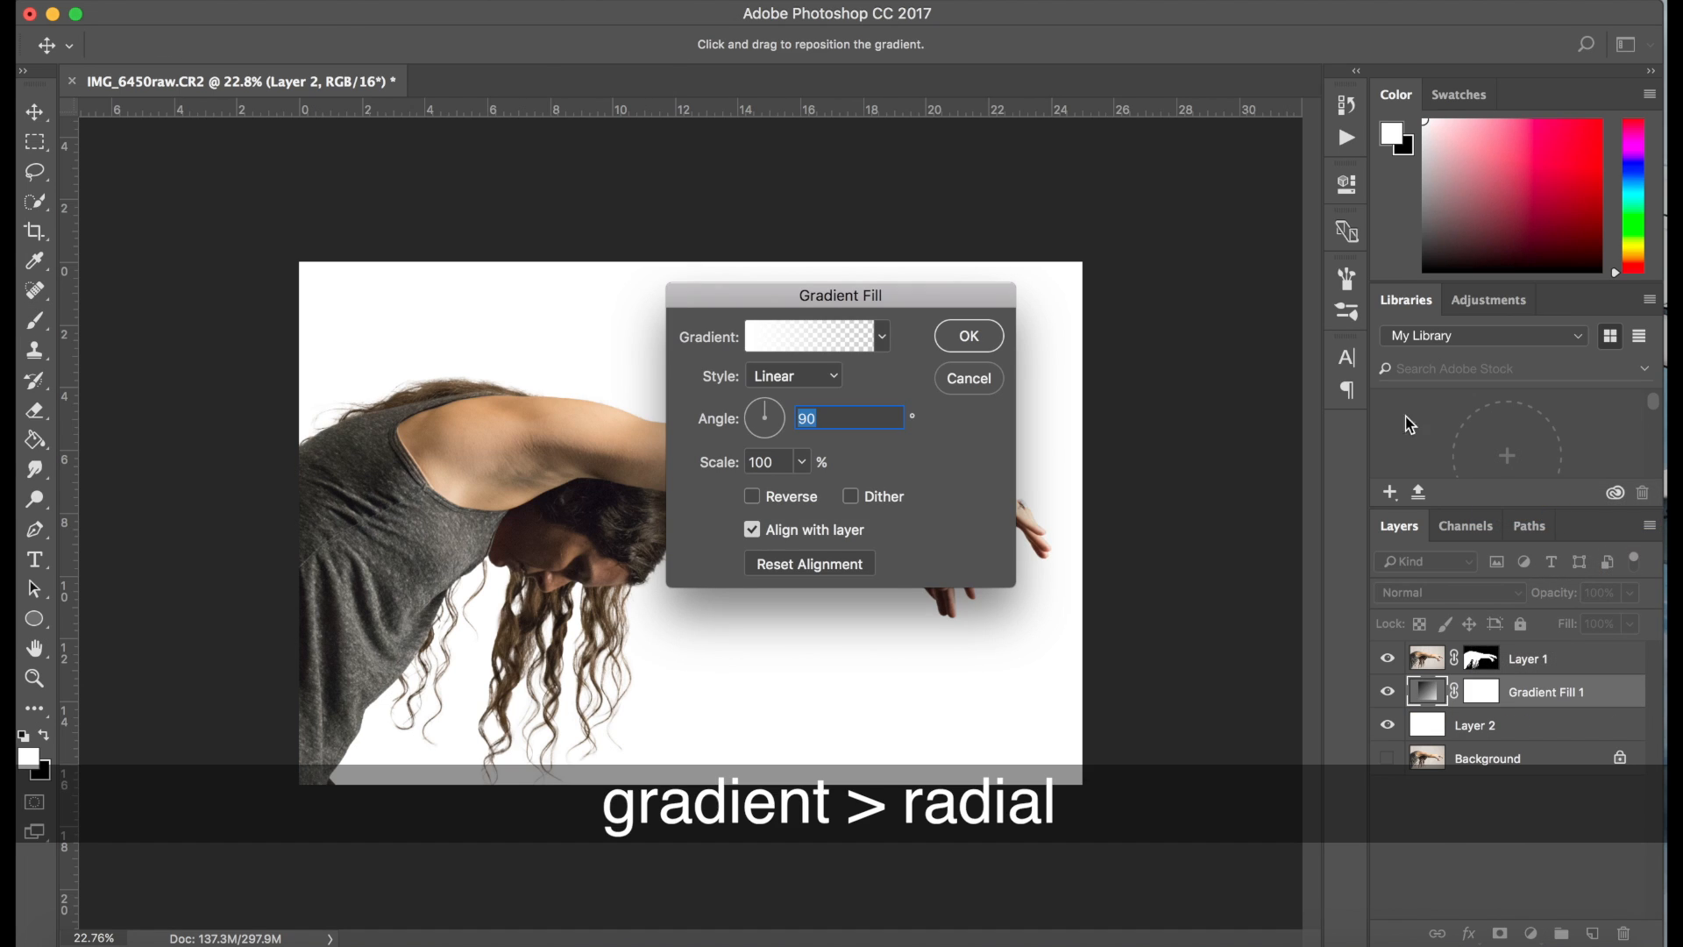
click(868, 337)
click(629, 230)
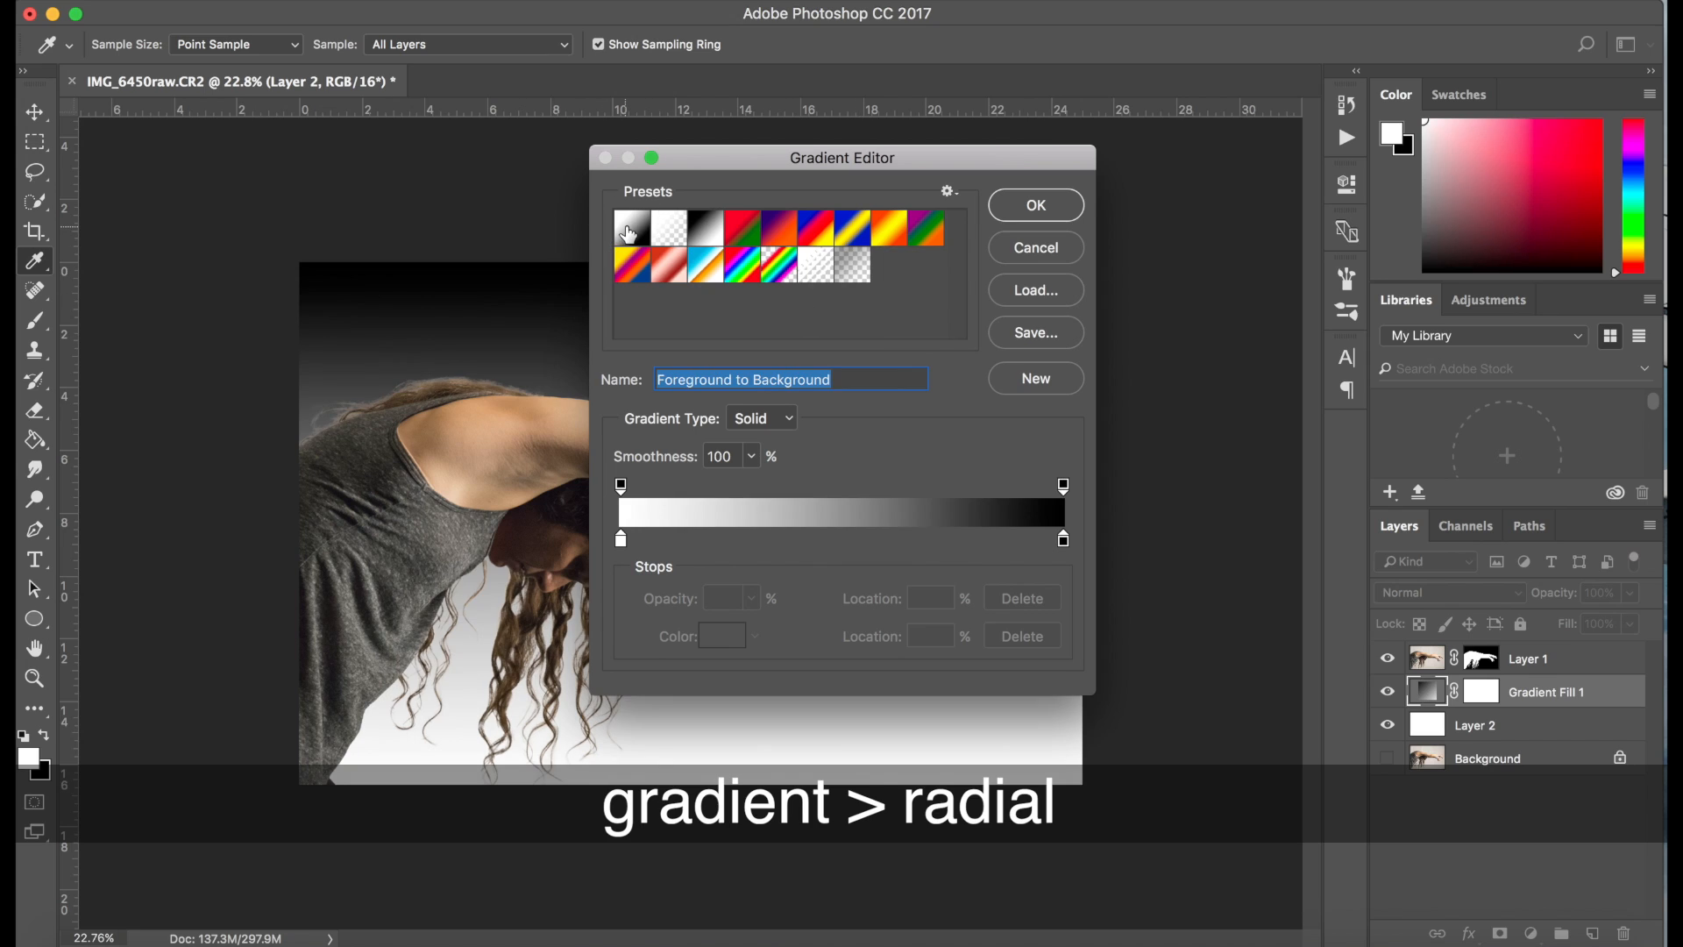
click(1036, 214)
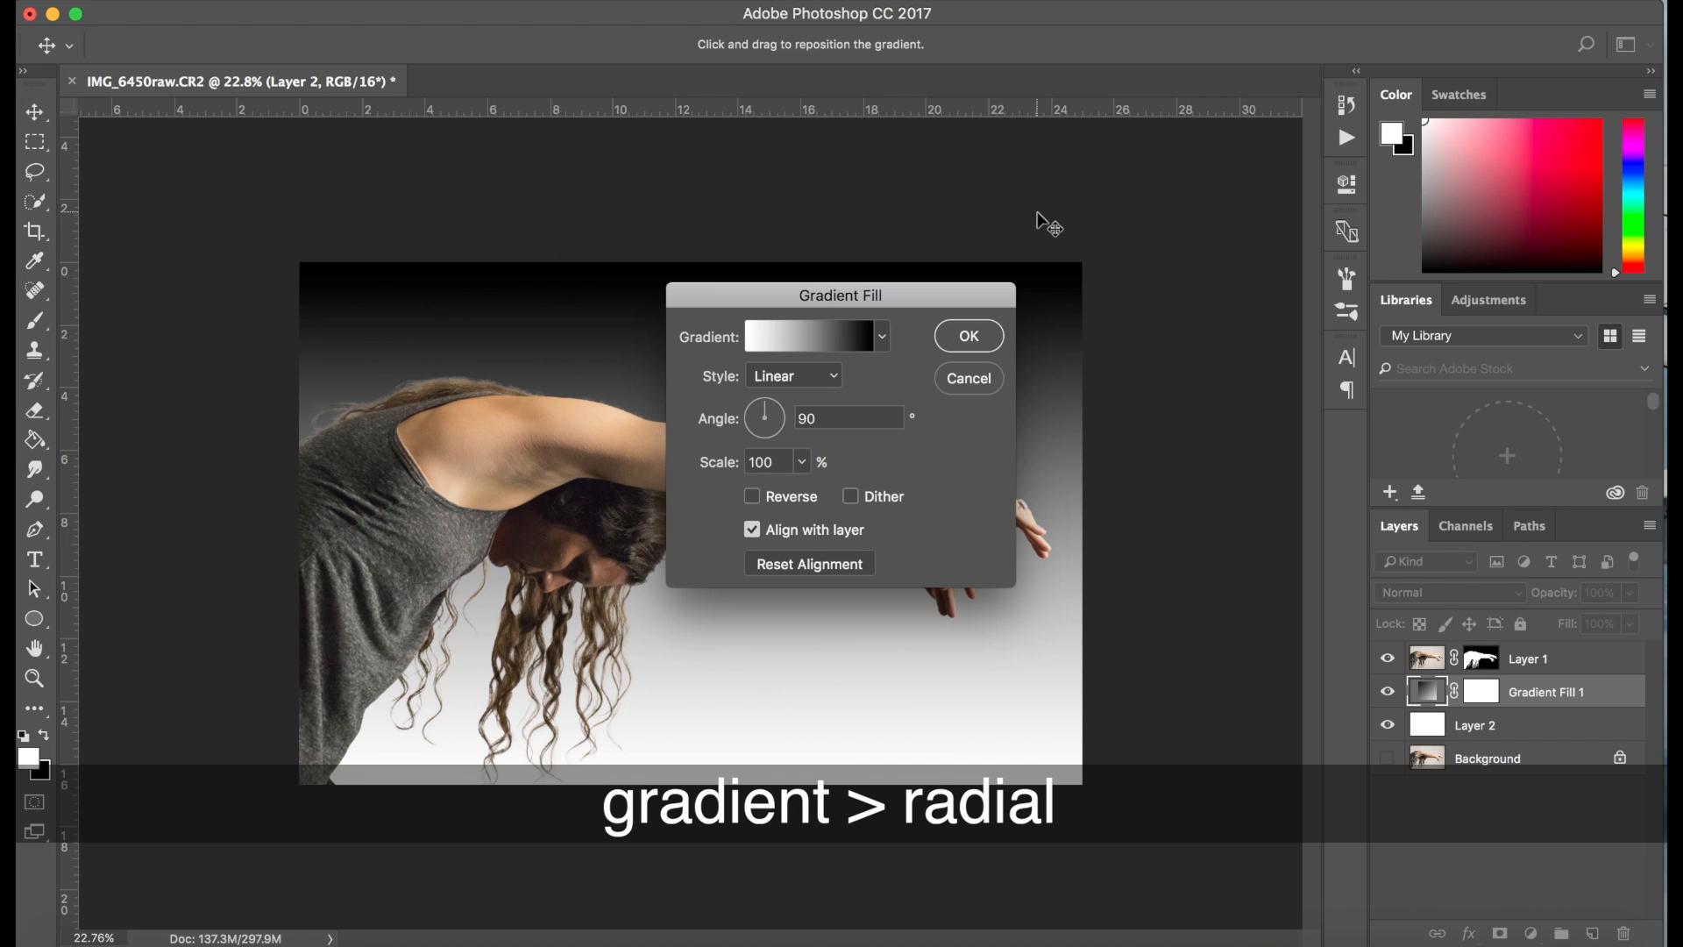
click(814, 375)
click(813, 394)
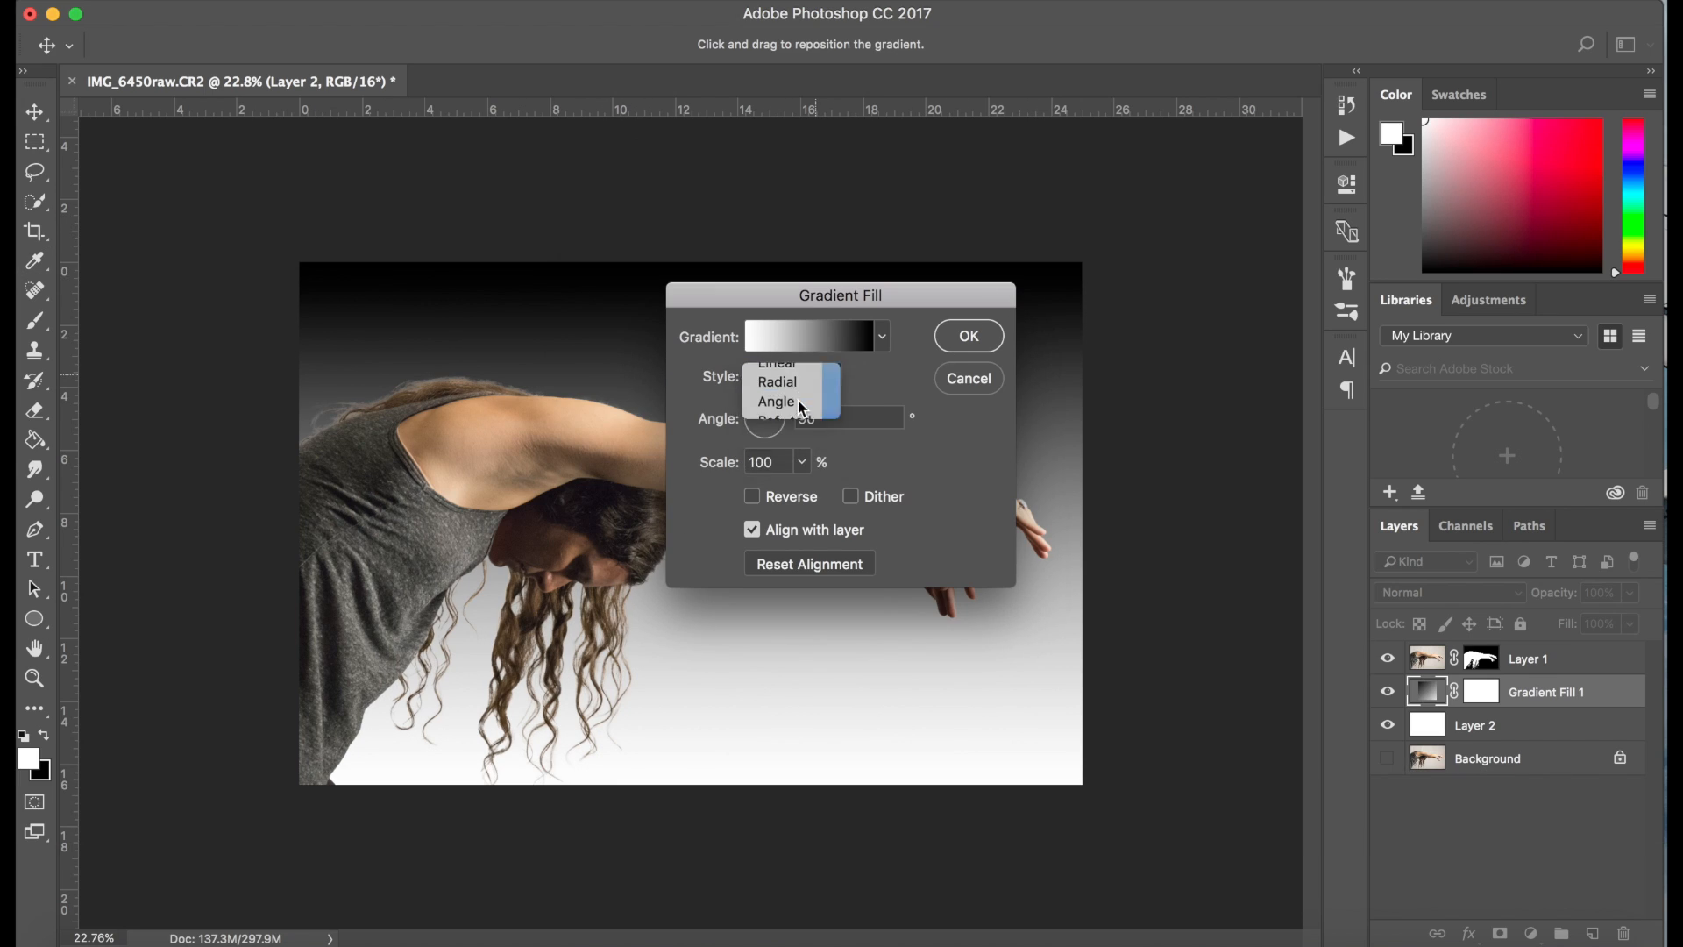
click(968, 338)
key(b)
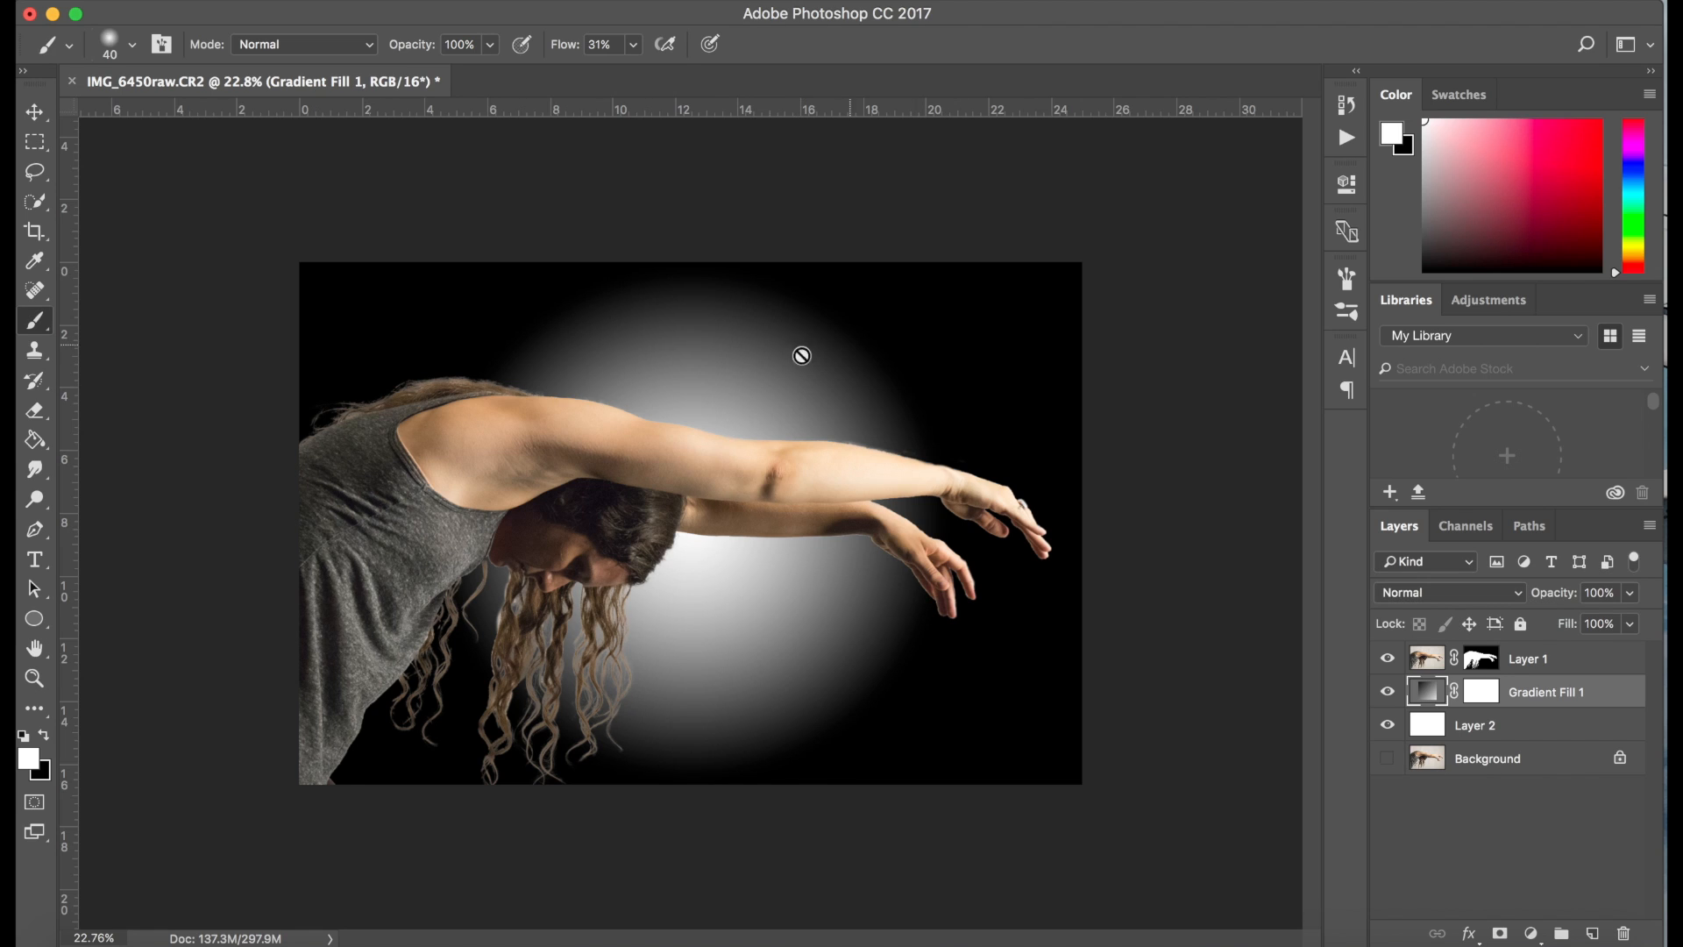
Lower the gradient fill layer's opacity to 18% and compare the backdrop with and without it
drag(1558, 599, 1464, 608)
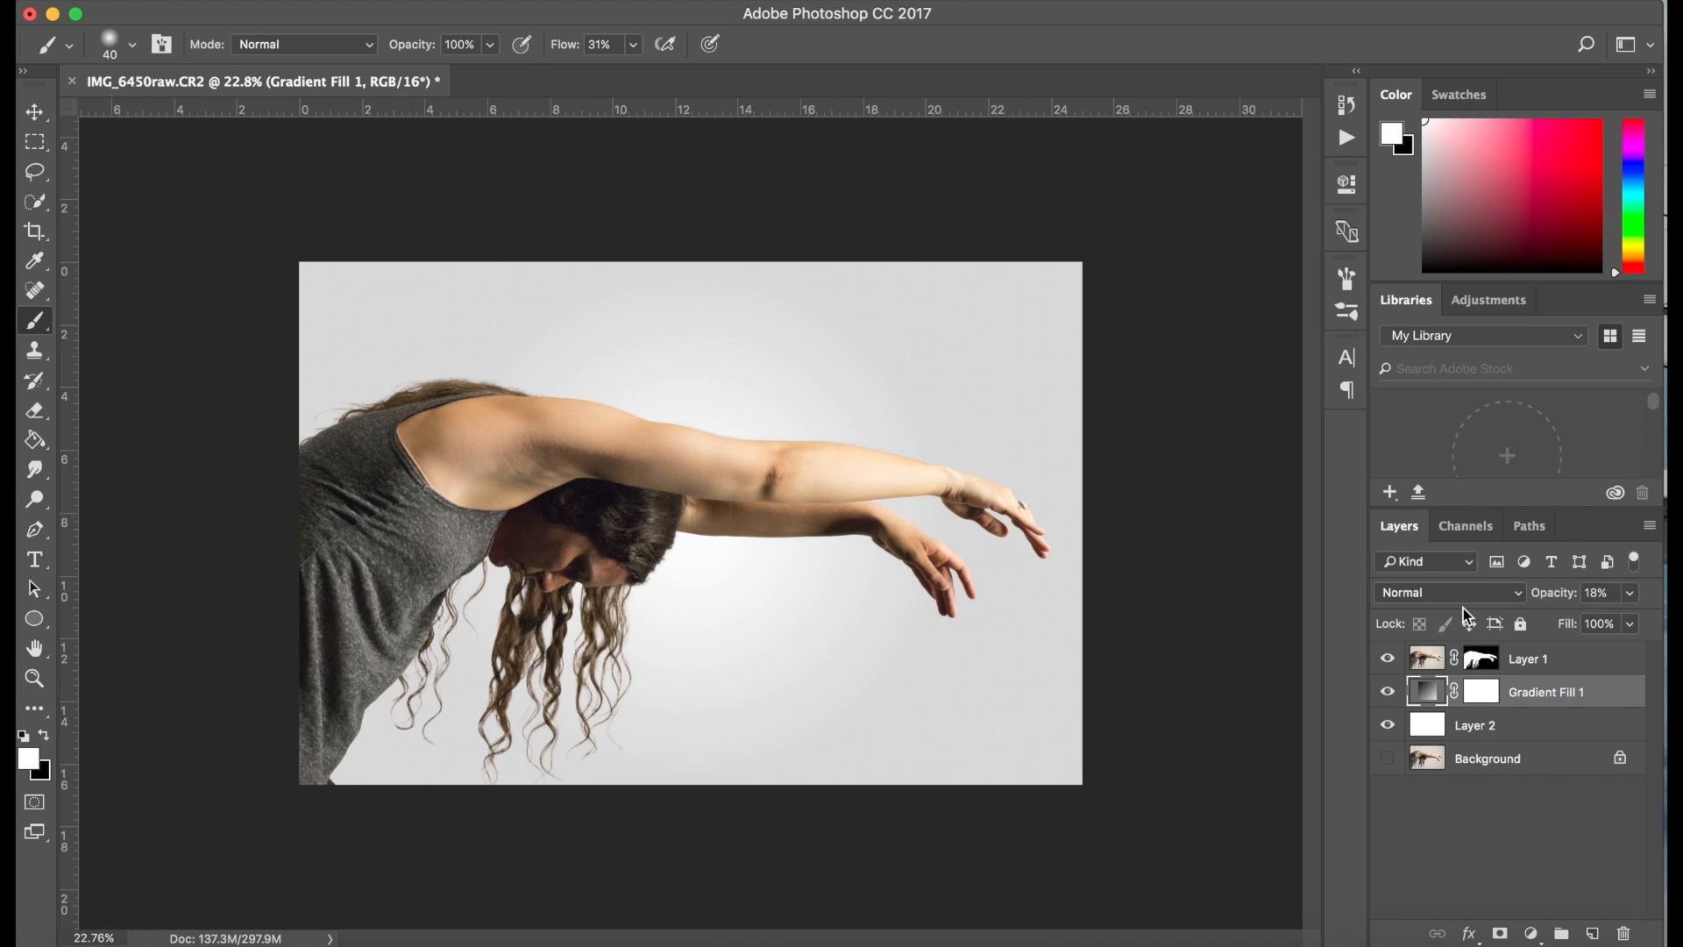
click(1388, 692)
click(1388, 693)
Add a Gradient Map adjustment above Layer 1 using the Black, White preset
click(1427, 658)
click(1531, 935)
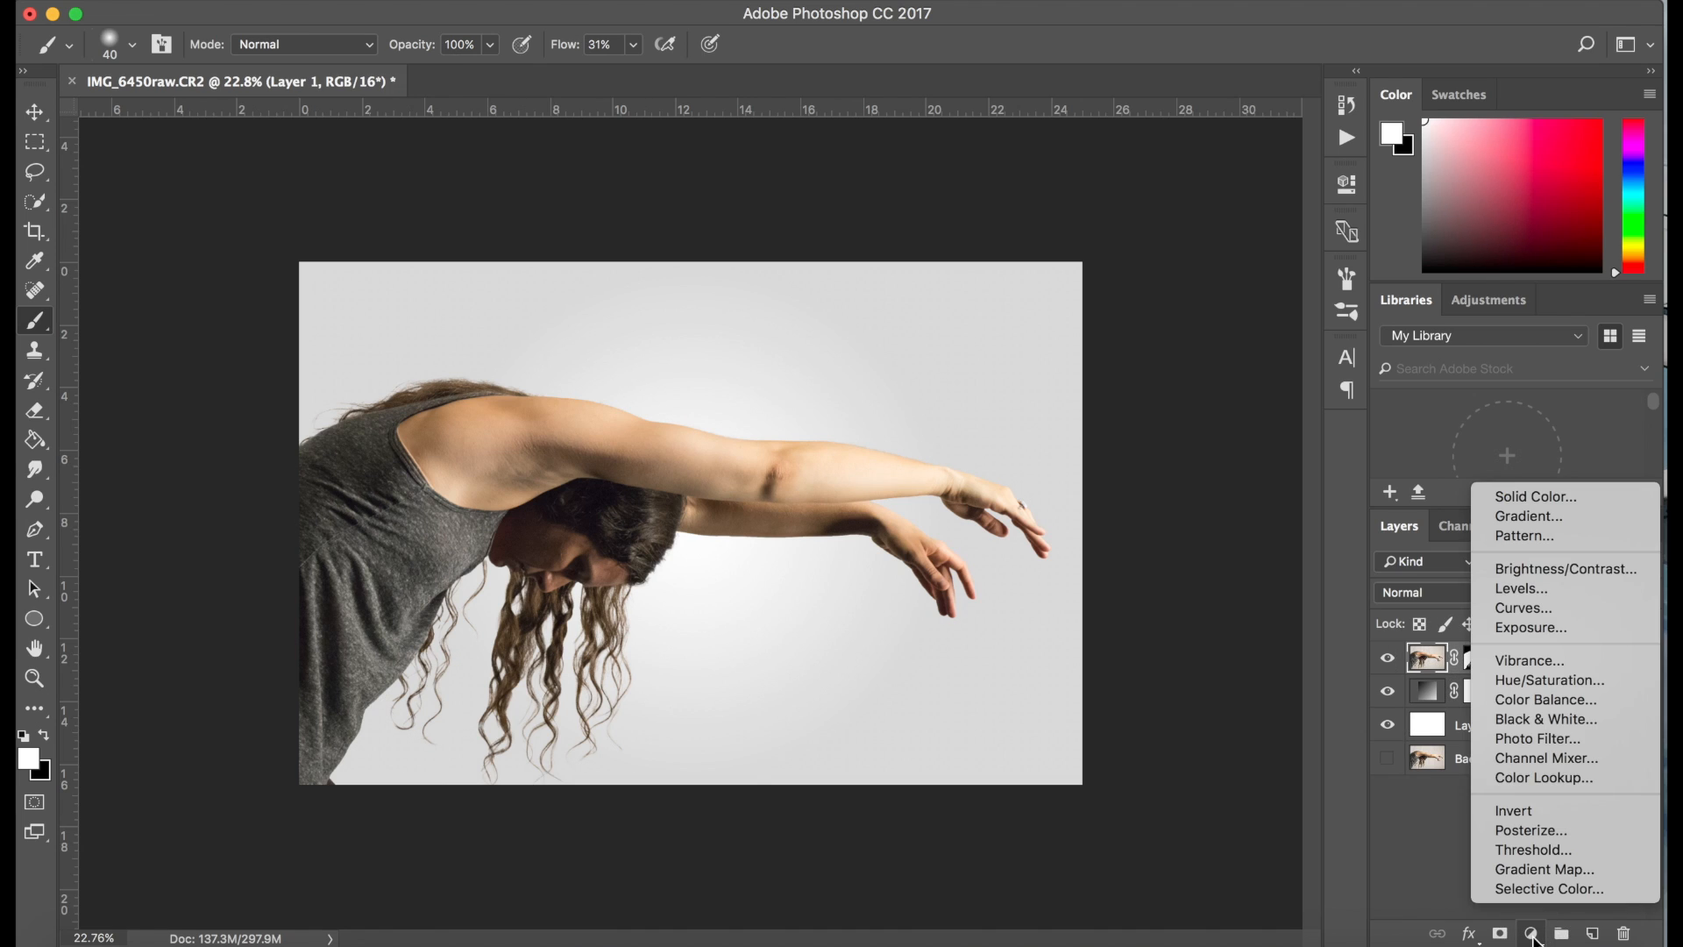
click(1560, 869)
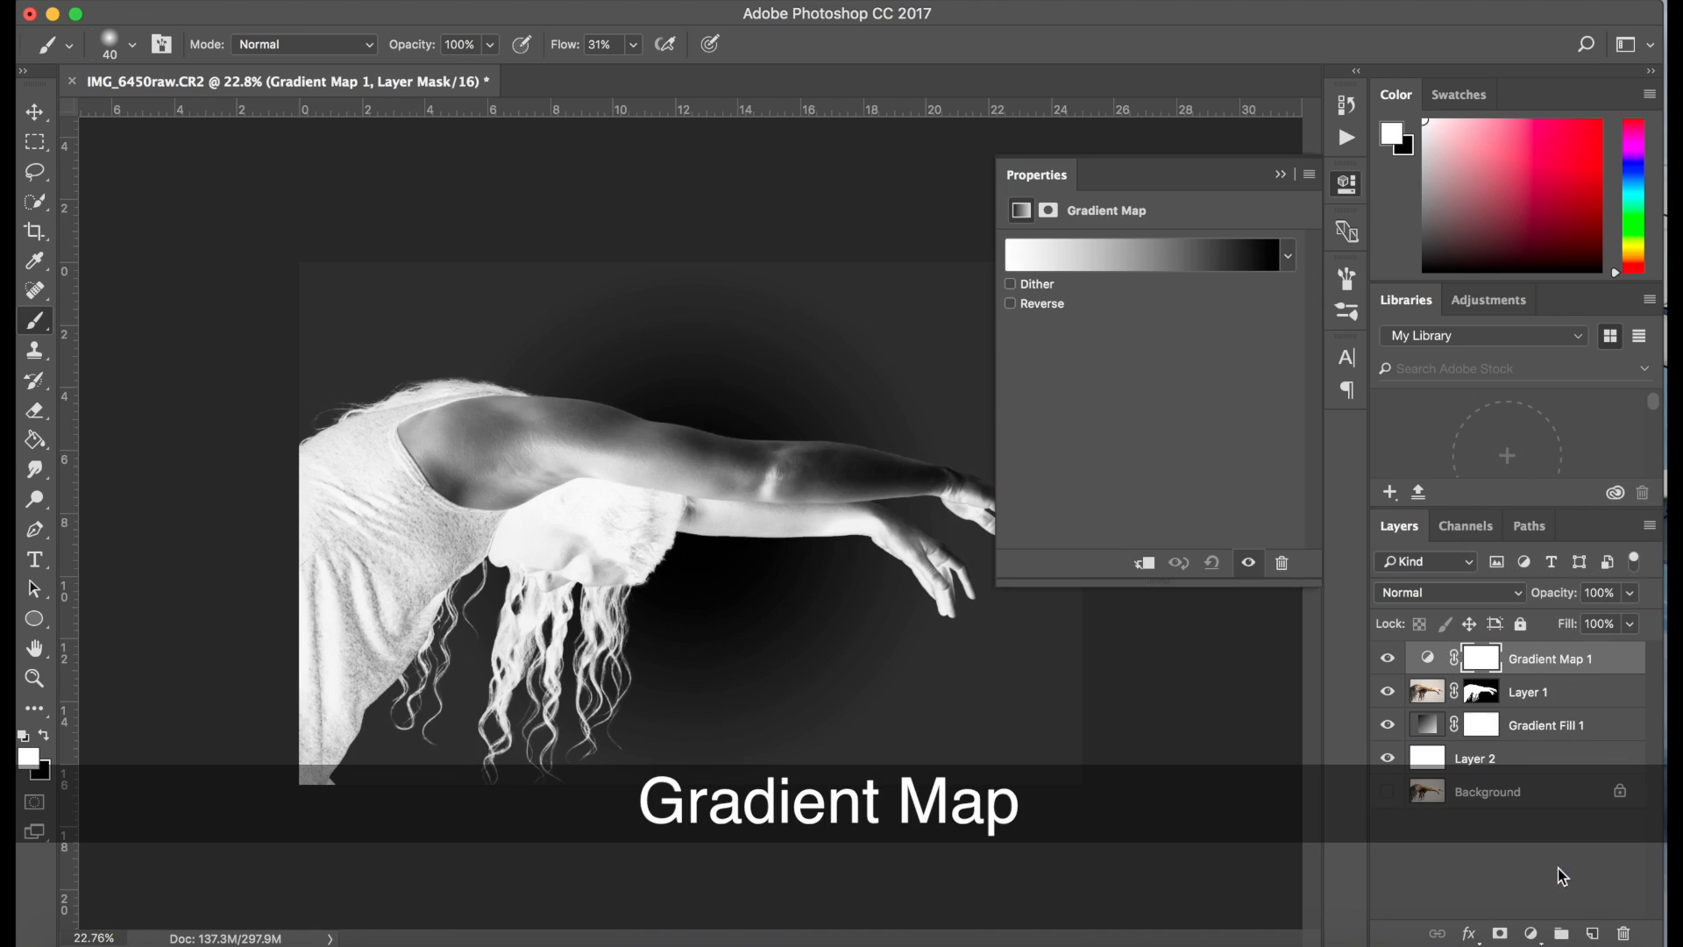
click(1157, 259)
click(701, 224)
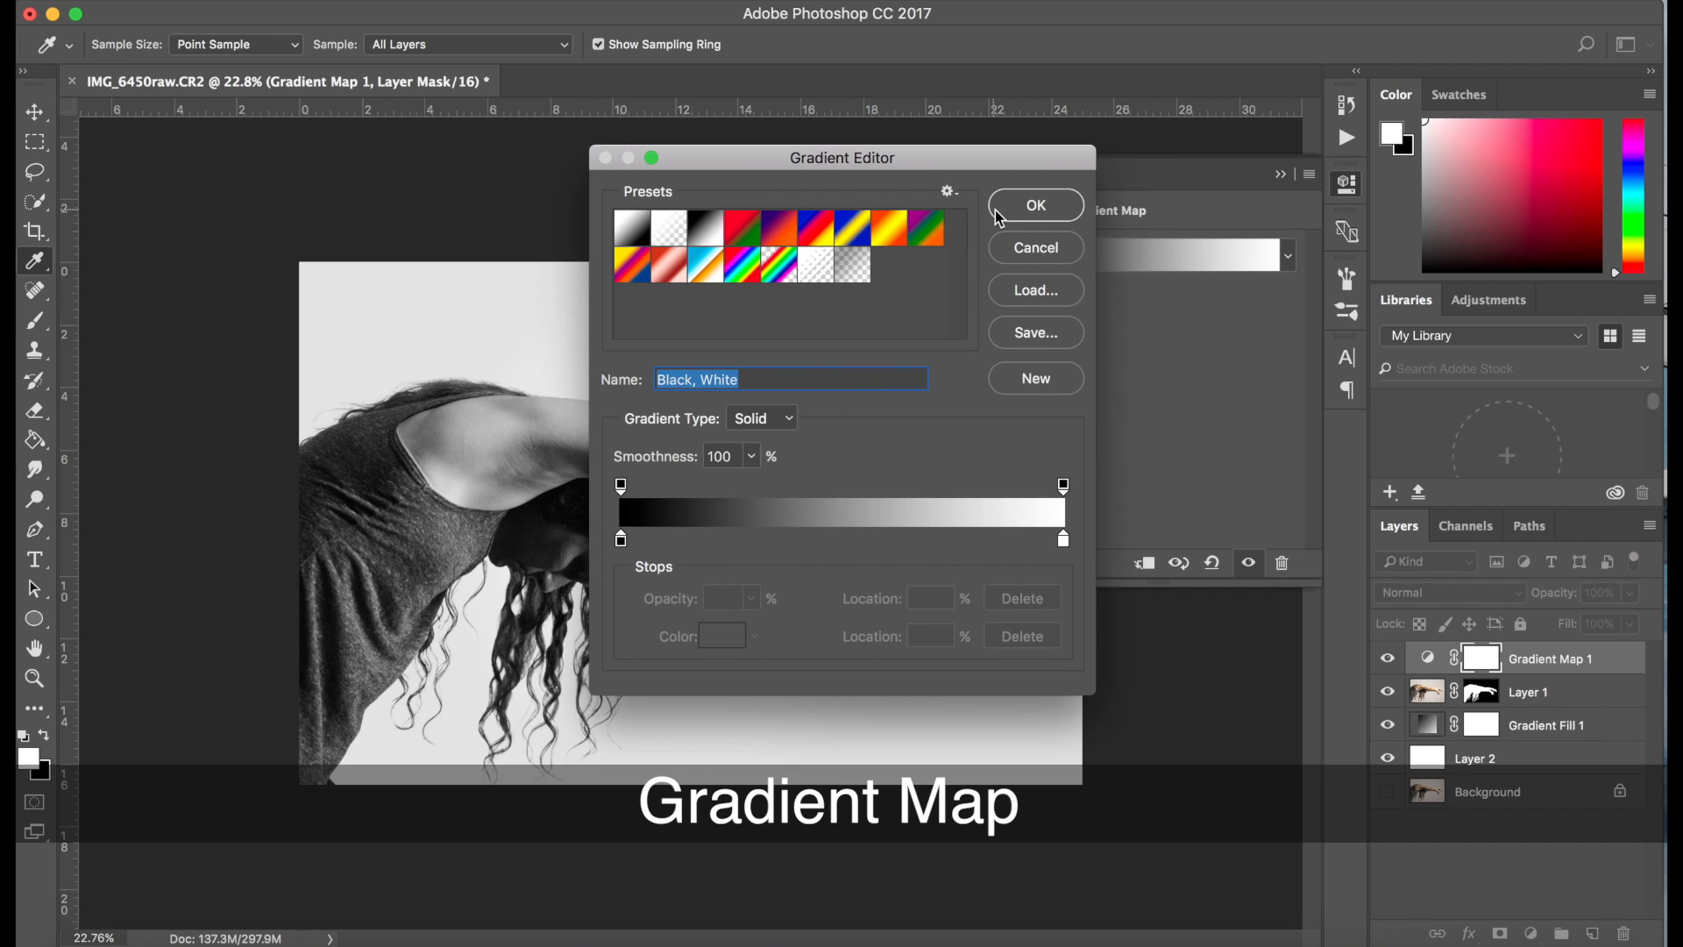
click(1004, 213)
key(b)
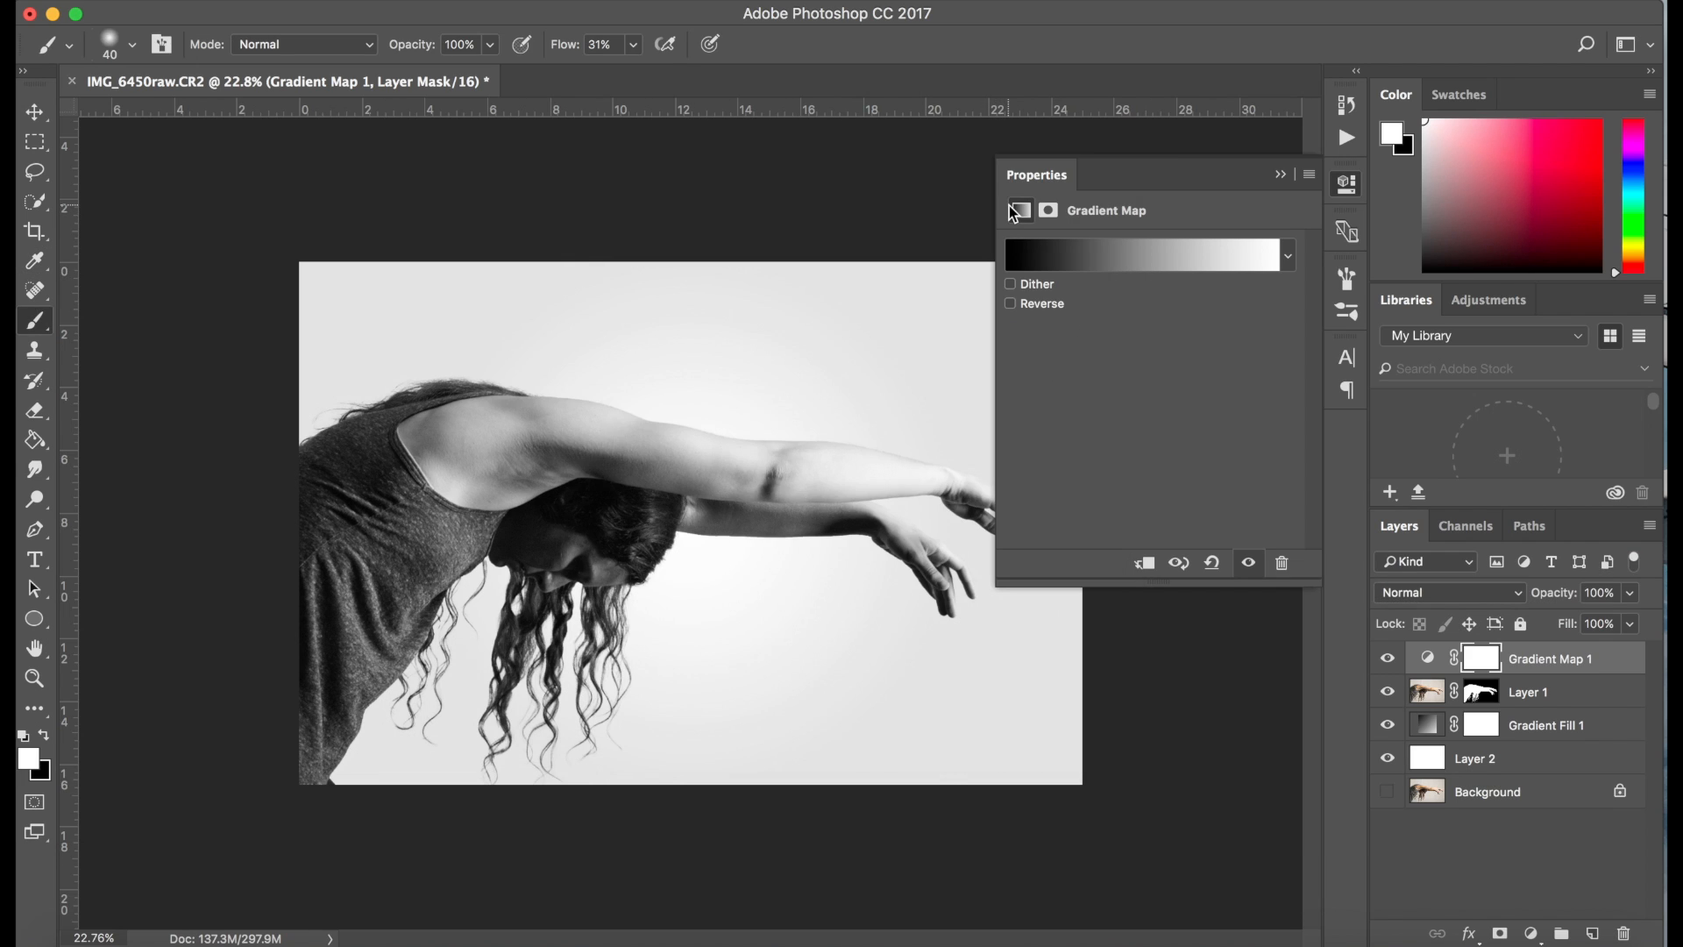
click(1281, 173)
Set the Gradient Map layer's opacity to 27% and clip it to Layer 1
drag(1570, 601, 1488, 620)
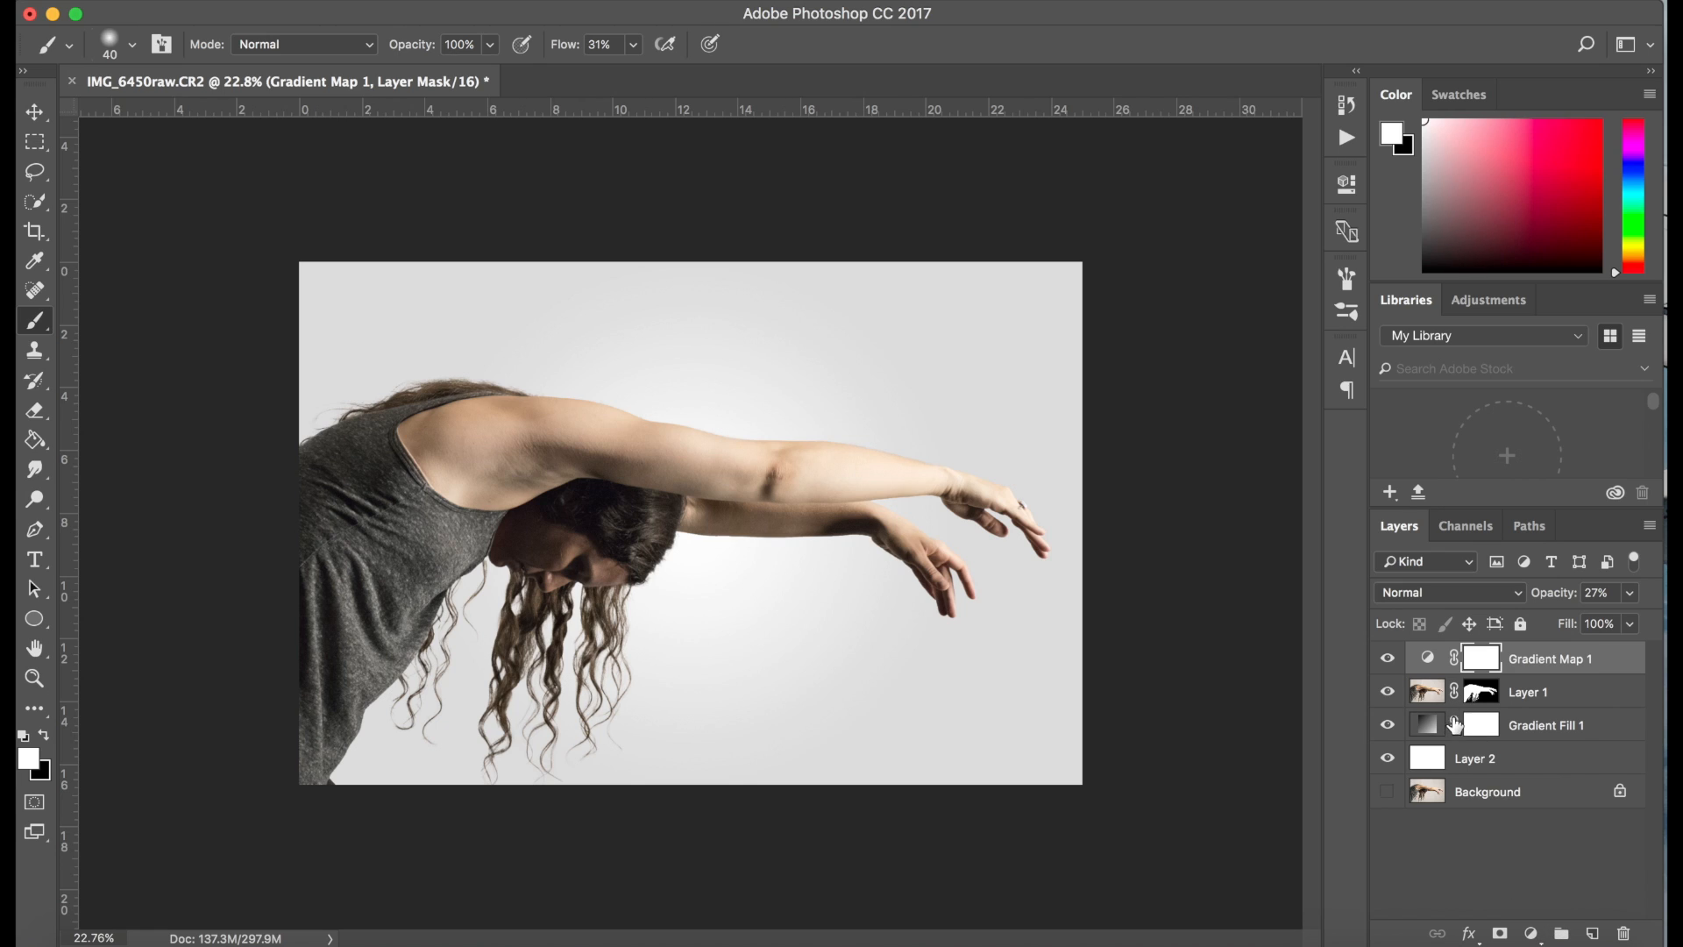
double_click(1443, 664)
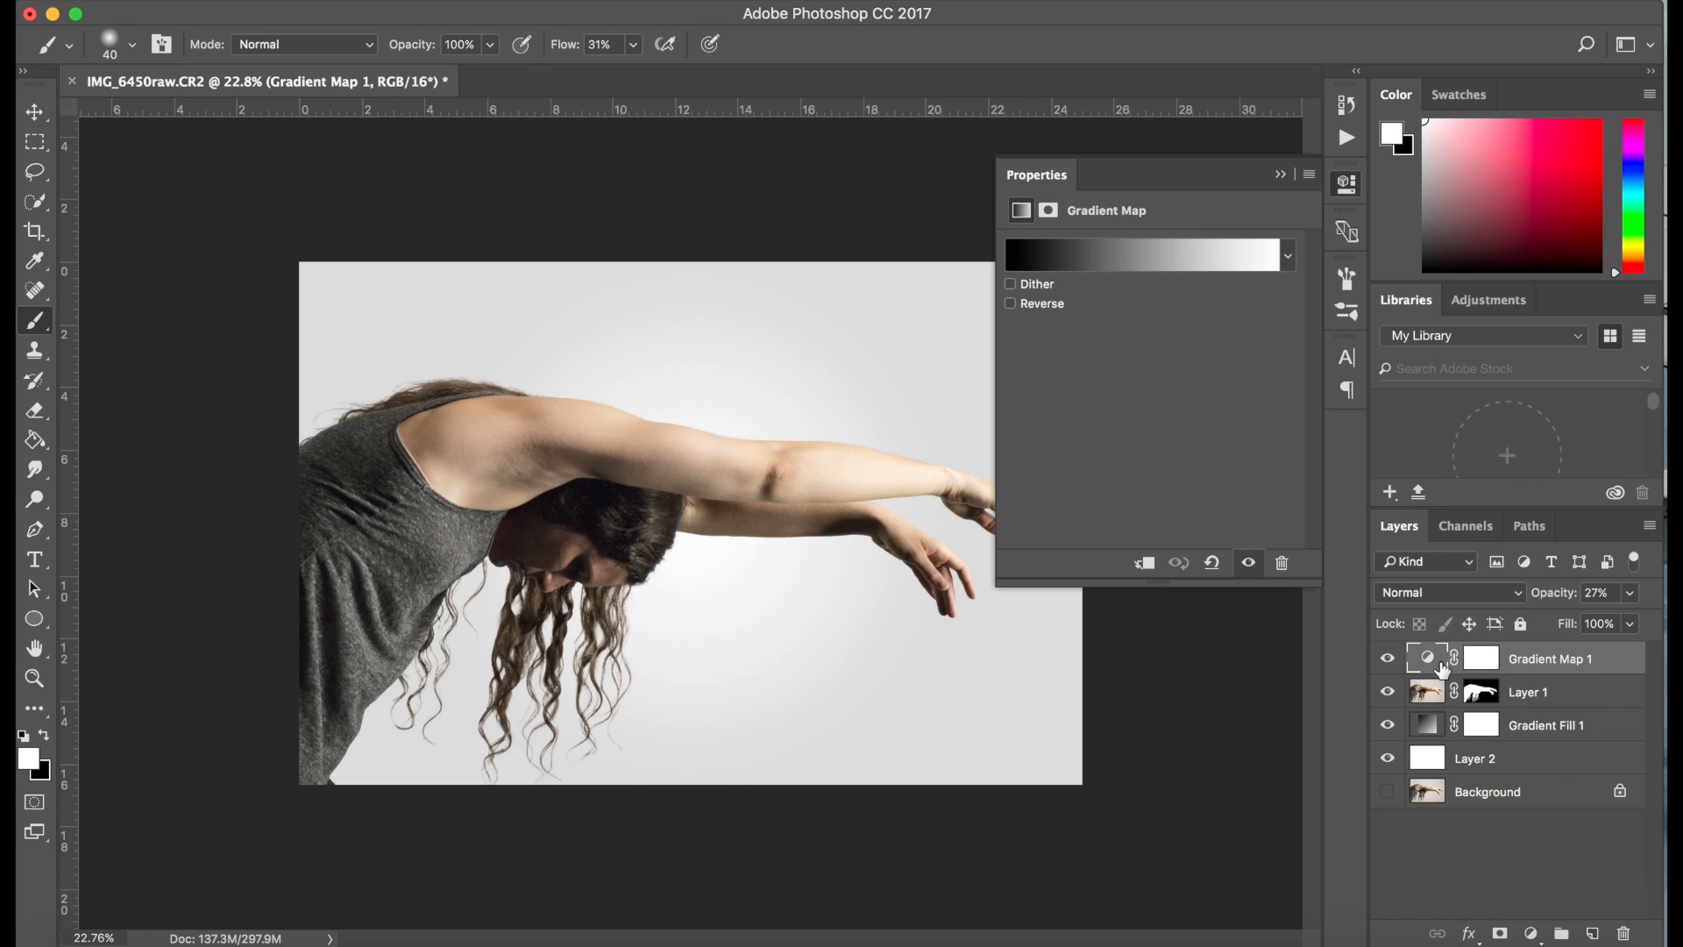
click(1145, 566)
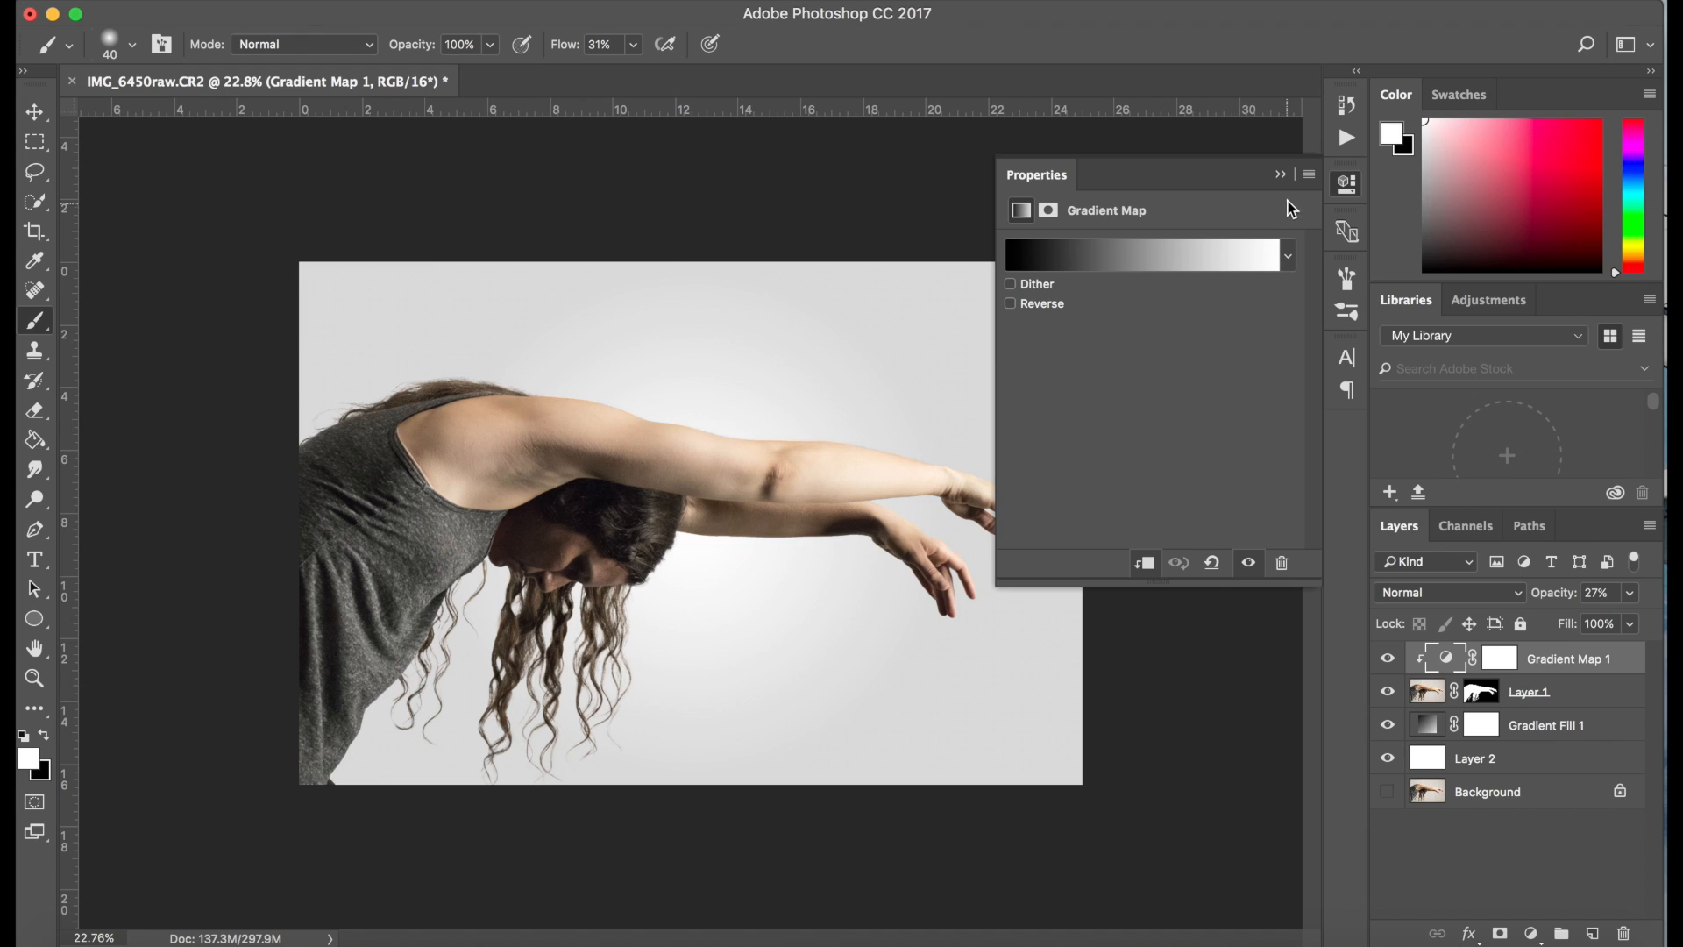
click(1281, 176)
Add a Levels adjustment with midtone 1.20 and white input level 227, and clip it to the woman's layer
click(1531, 934)
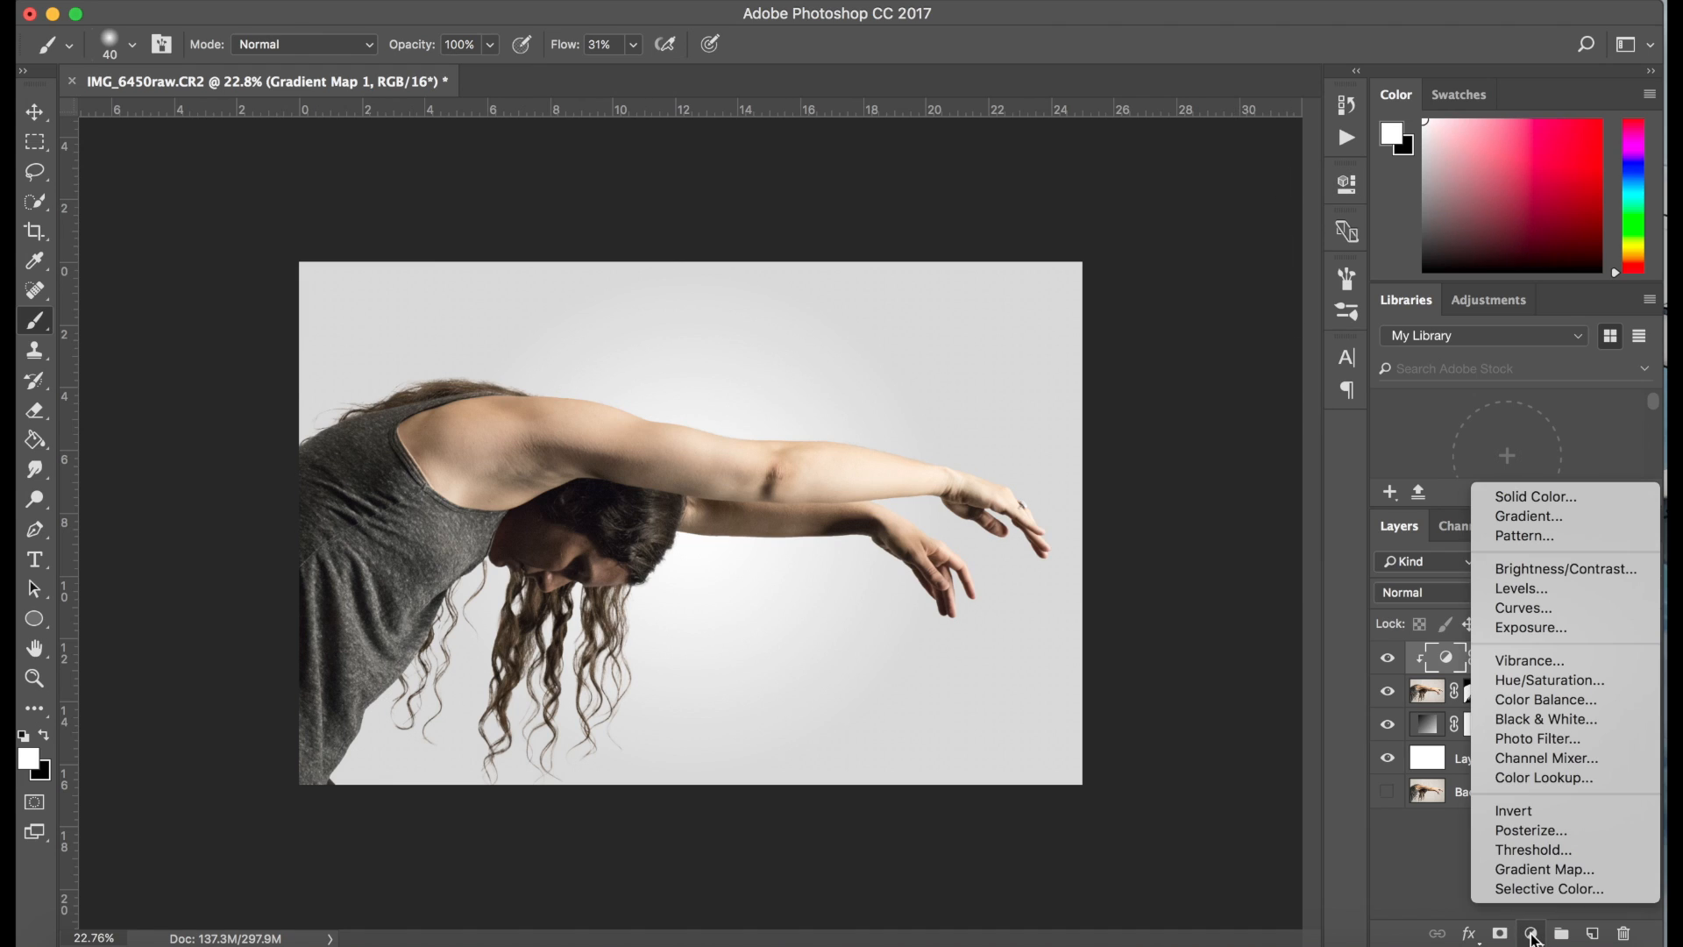
click(1531, 588)
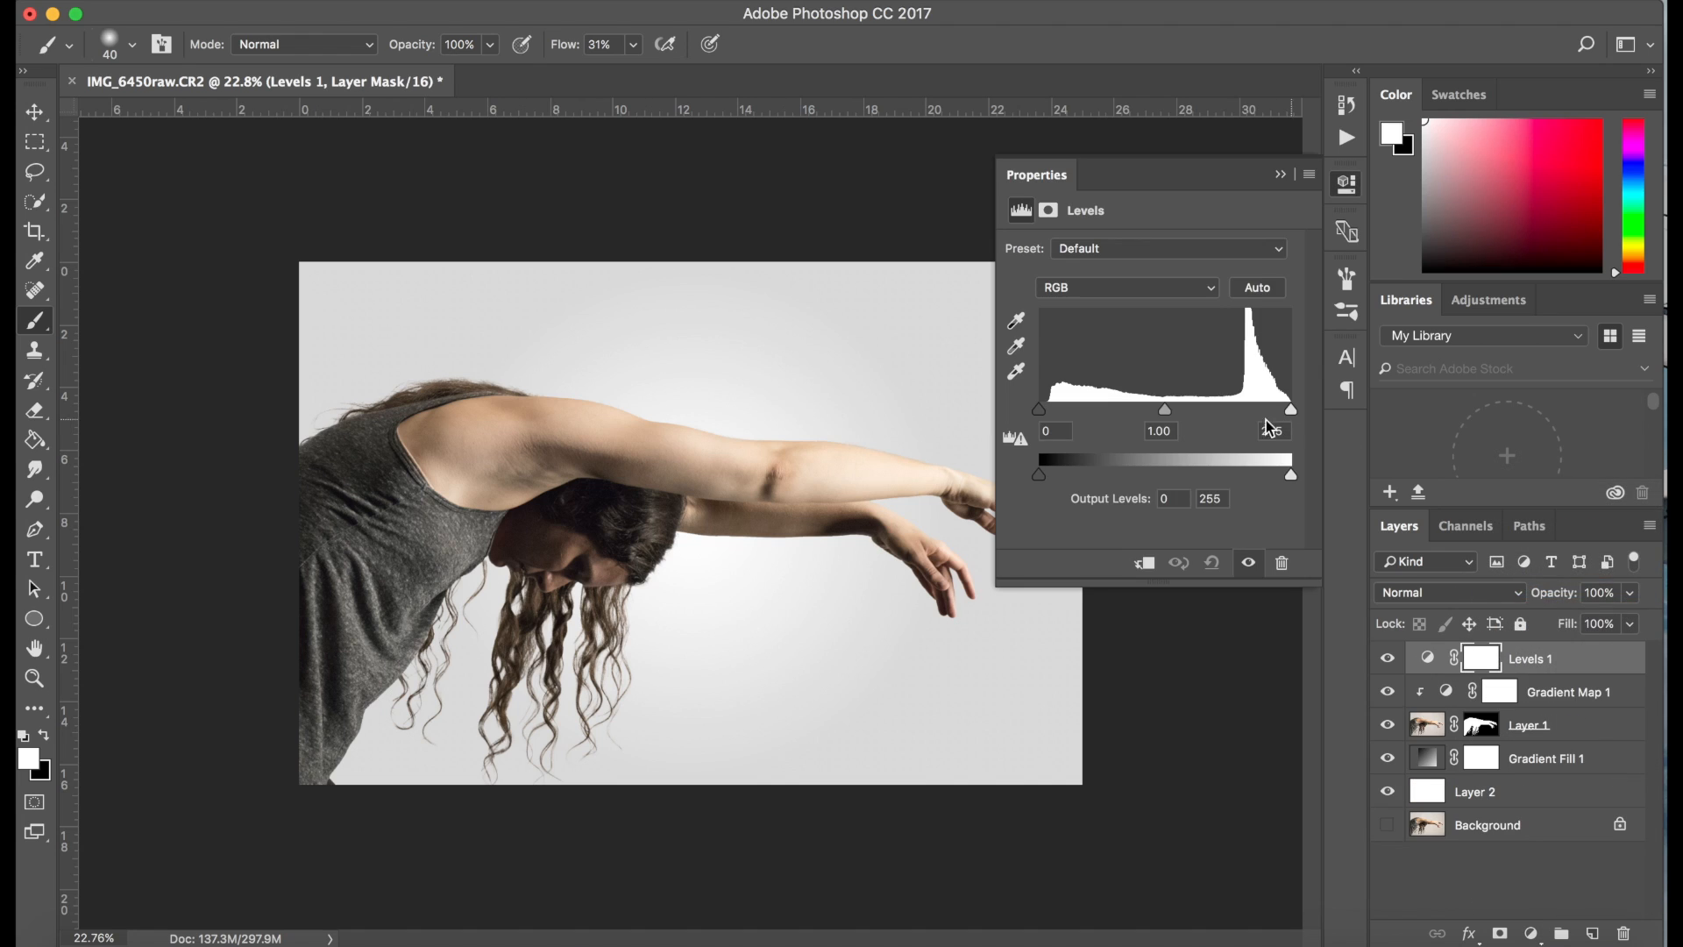
drag(1291, 410, 1266, 411)
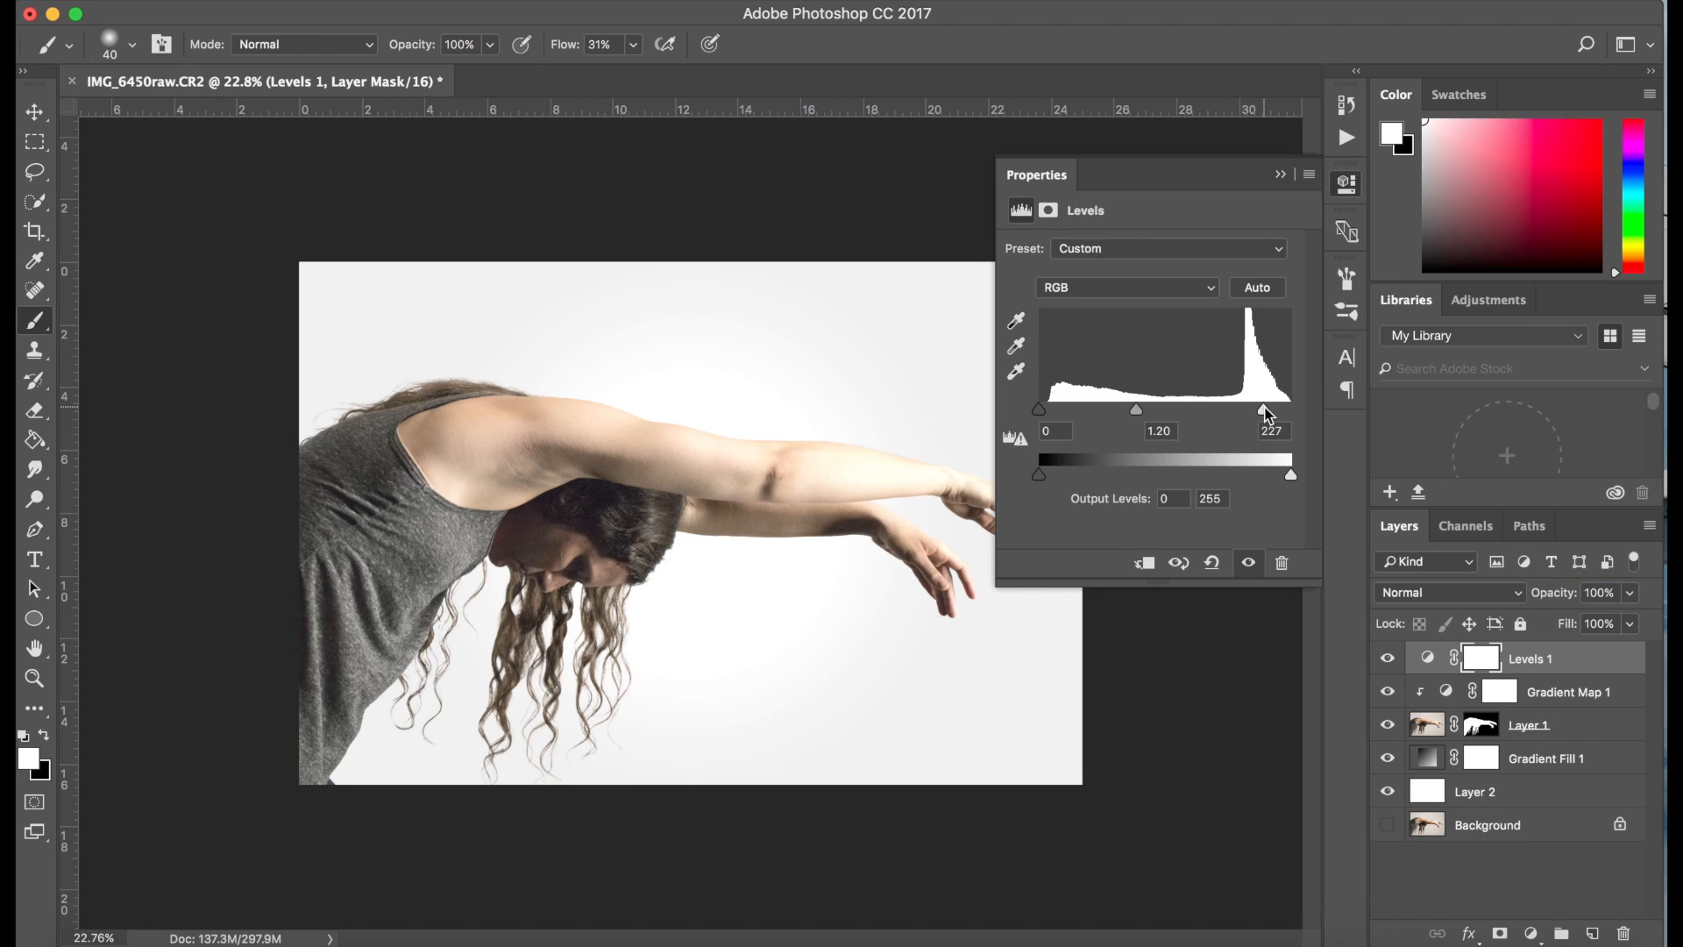
click(1144, 564)
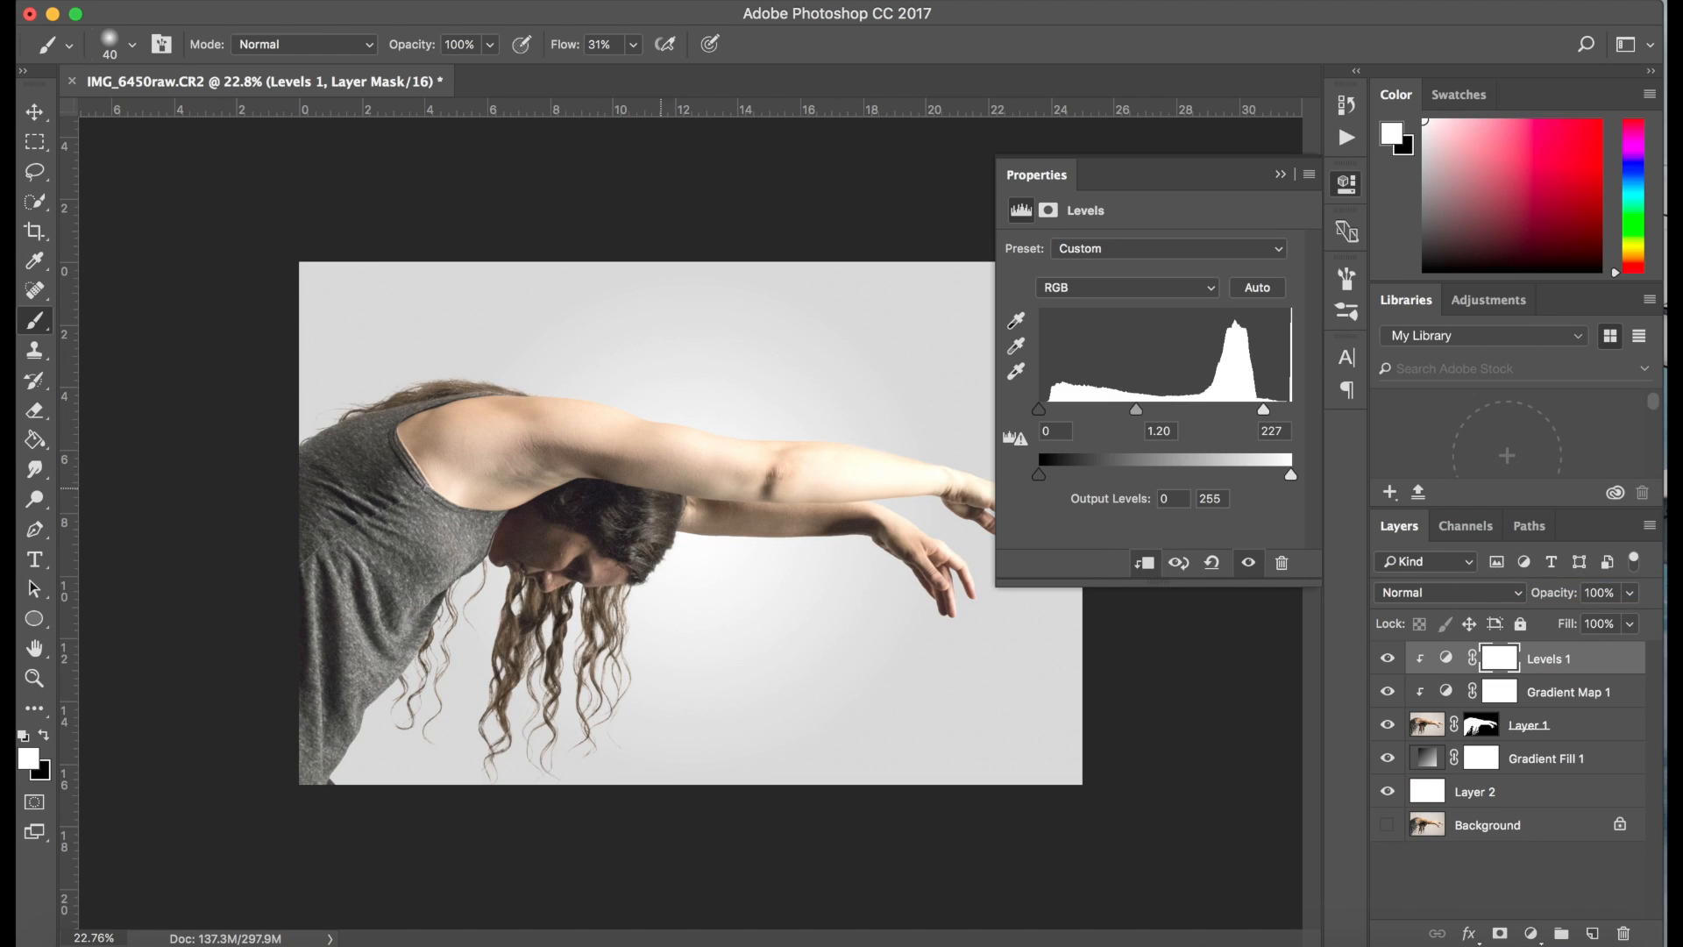
Ease the Levels white point back near its maximum and the midtone near neutral, and compare the image with and without the adjustment
drag(1264, 409, 1291, 409)
mouse_move(1155, 413)
mouse_down()
mouse_move(1193, 417)
mouse_move(1146, 412)
mouse_move(1162, 412)
mouse_up()
mouse_move(1289, 402)
mouse_down()
mouse_move(1263, 413)
mouse_move(1285, 411)
mouse_up()
click(1389, 660)
click(1389, 661)
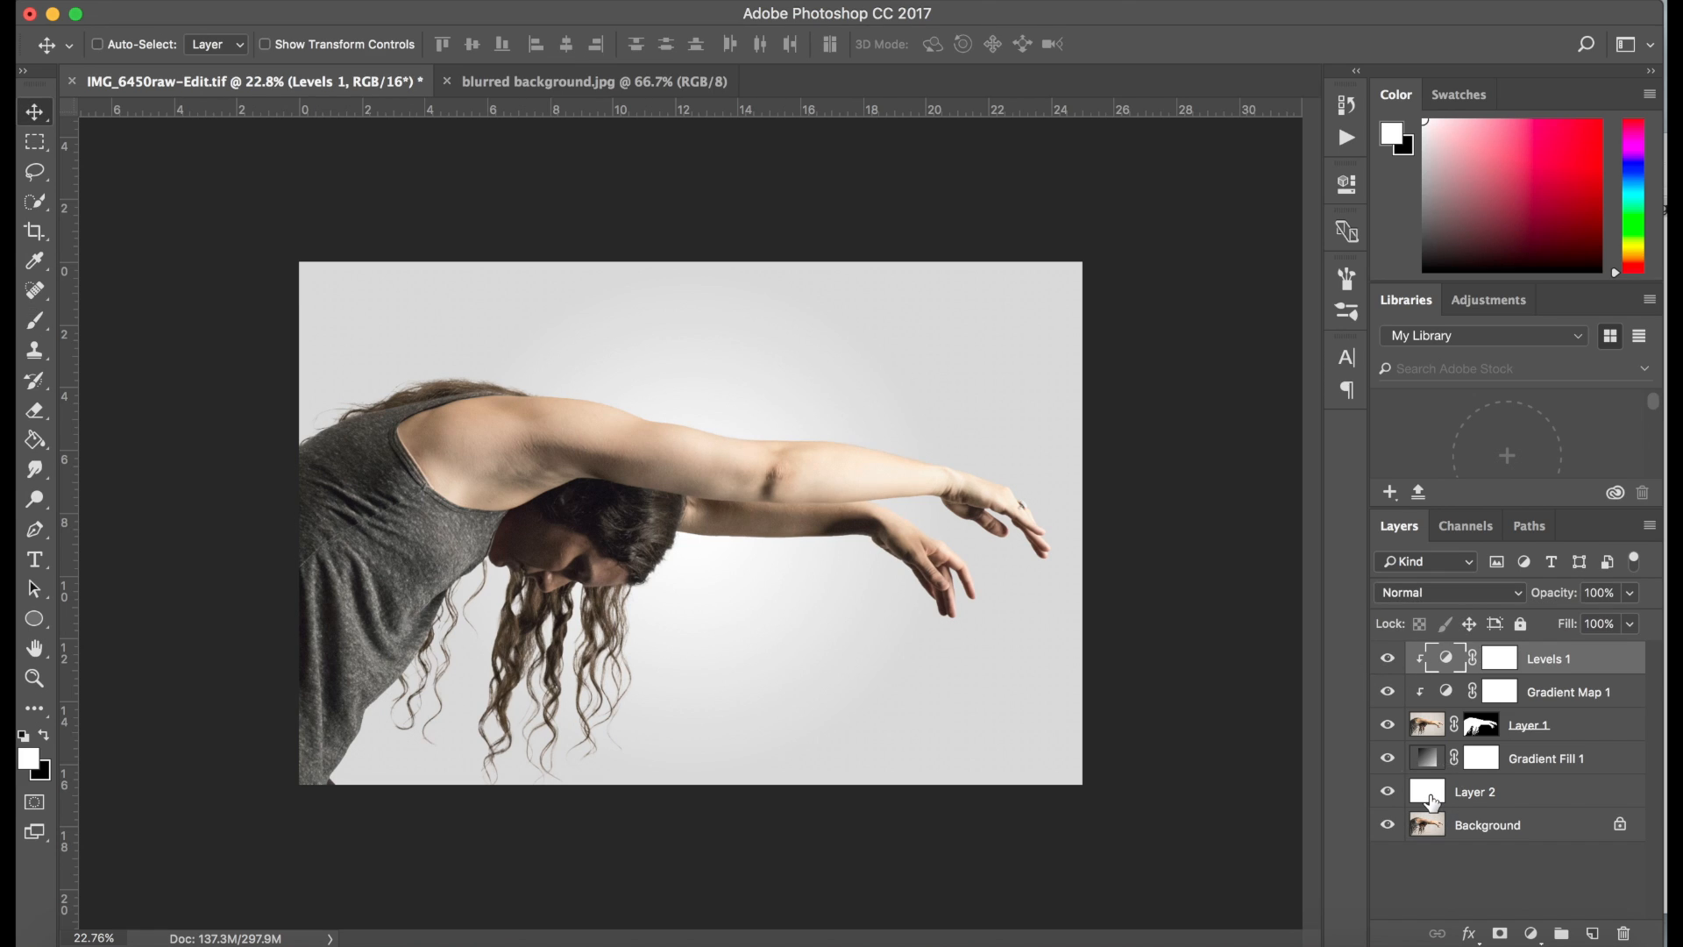
Group all layers from Levels 1 down to Layer 2 and compare the composite with the original Background
shift+click(1430, 798)
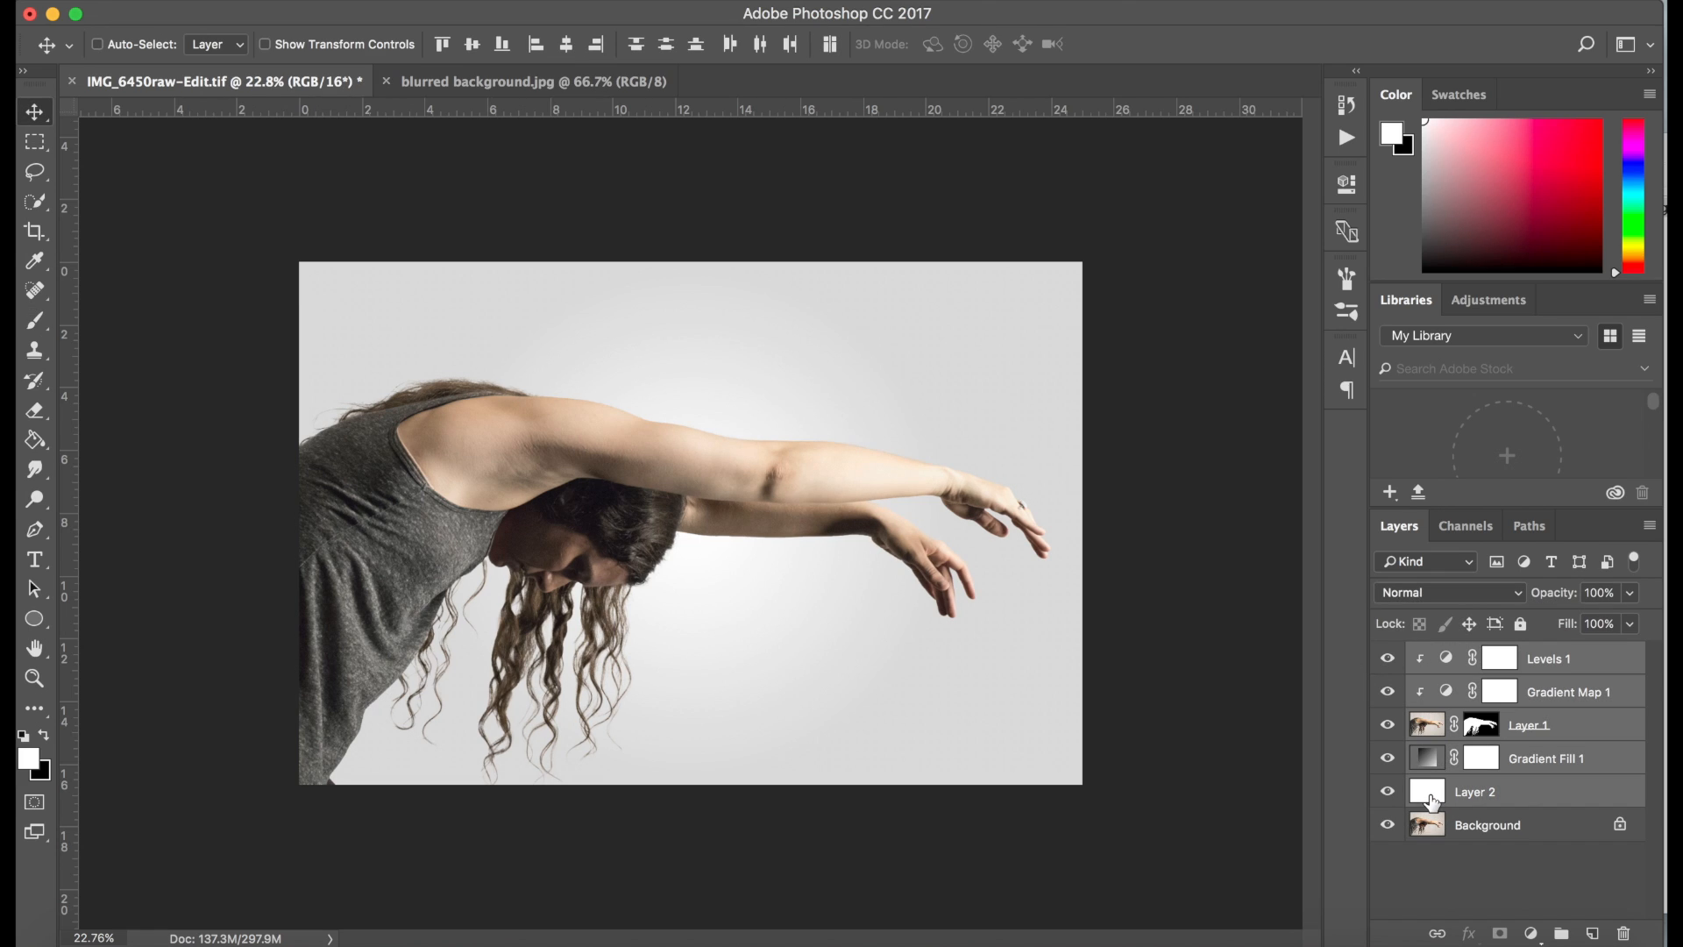
key(super+g)
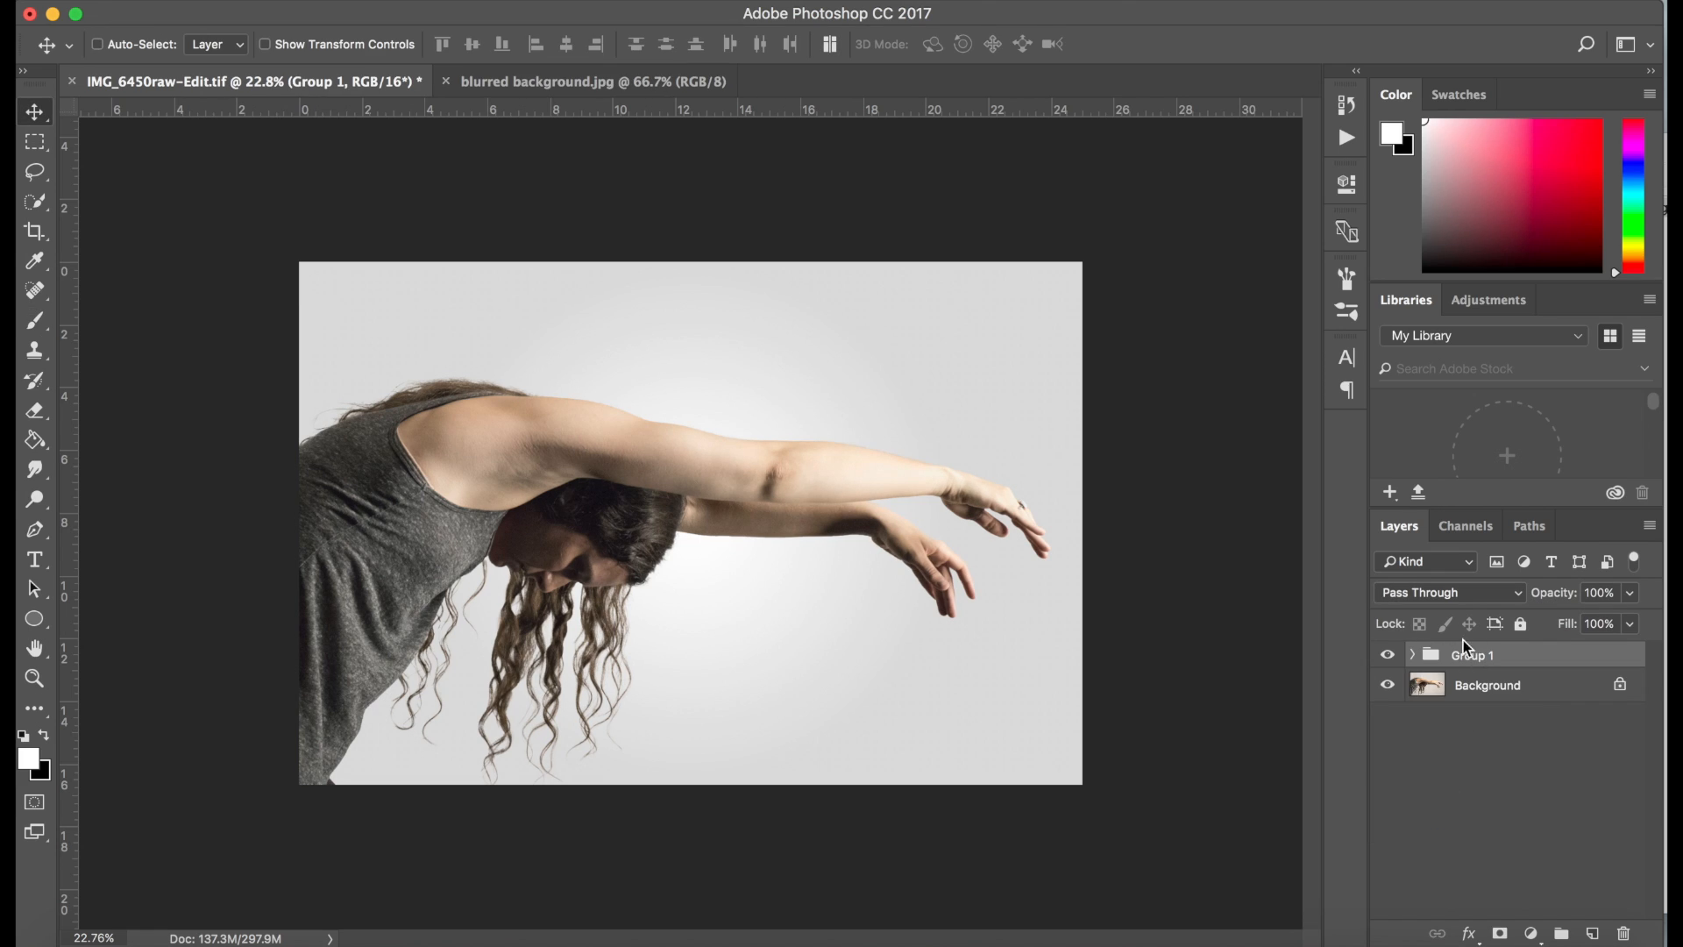
click(1388, 657)
click(1388, 657)
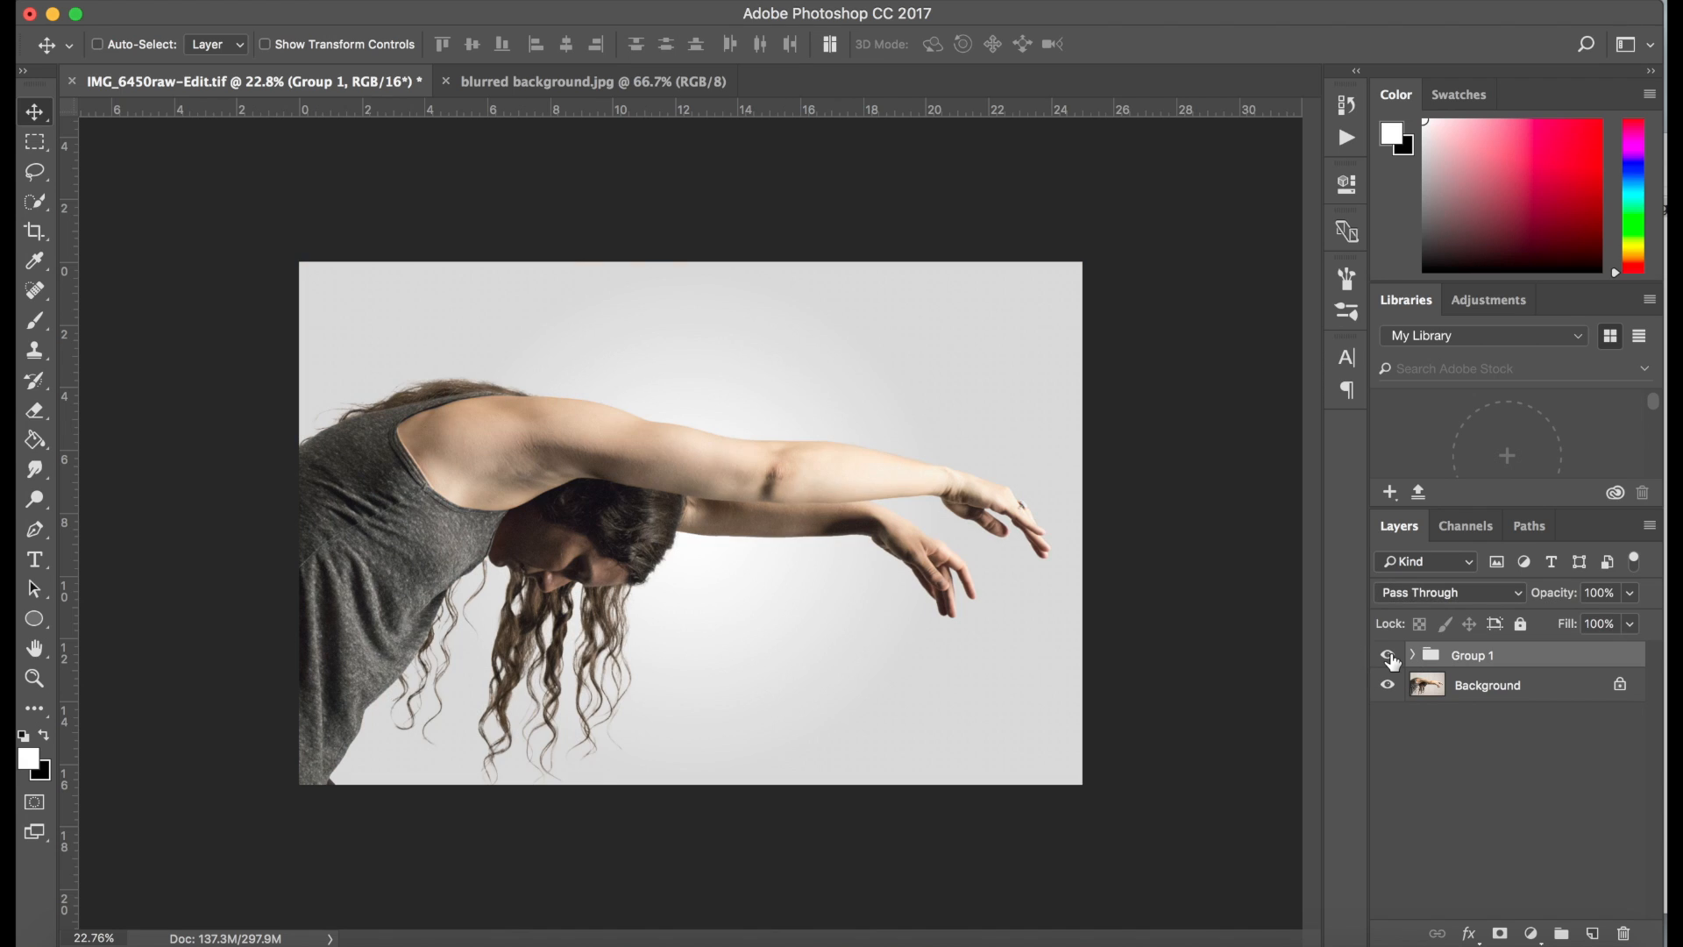